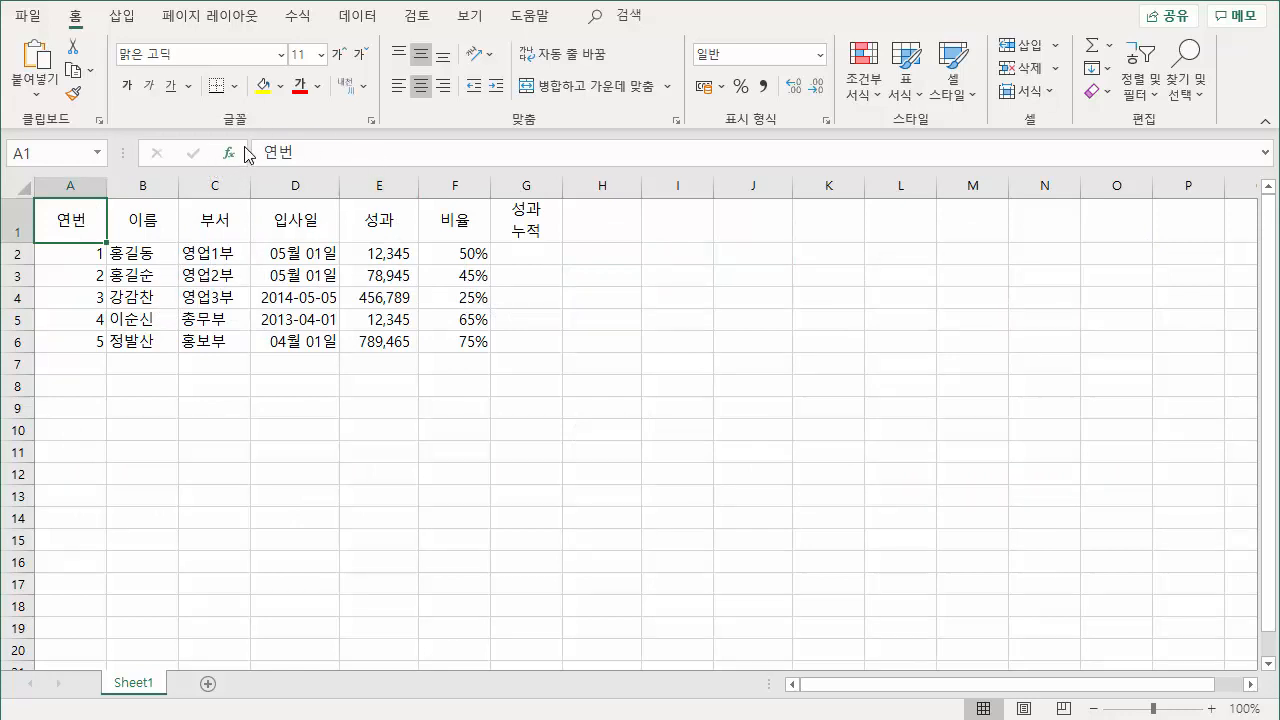
left_click_drag(261, 145, 290, 152)
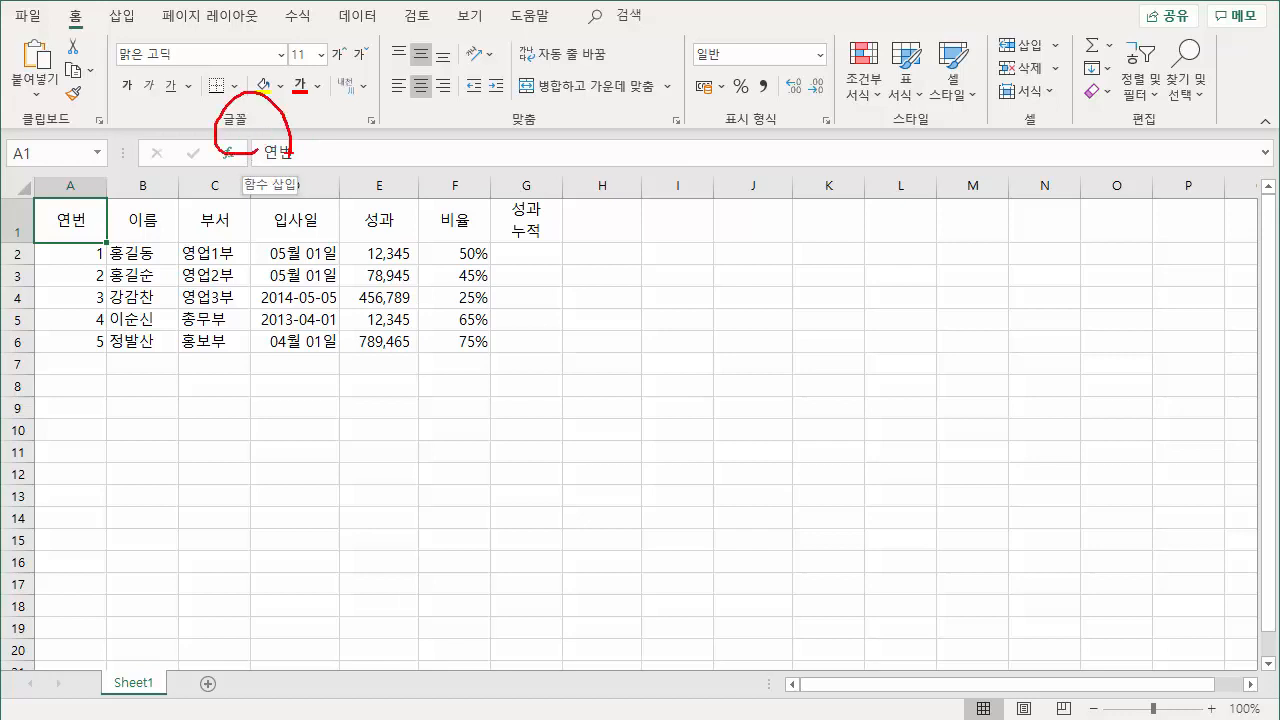
left_click_drag(505, 142, 519, 106)
mouse_move(703, 143)
left_mouse_down()
mouse_move(766, 84)
mouse_move(776, 130)
left_mouse_up()
key("Escape")
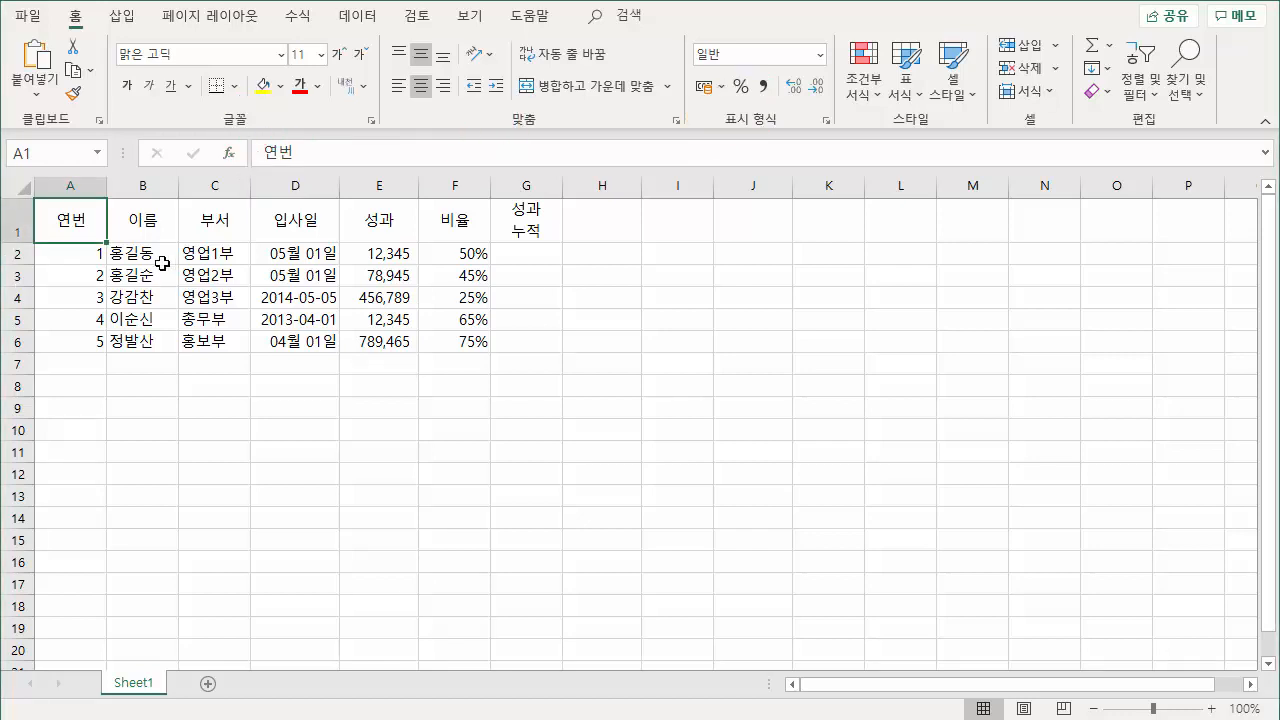
Step: Remove the horizontal centering from the header cells A1:G1
left_click_drag(90, 230, 503, 218)
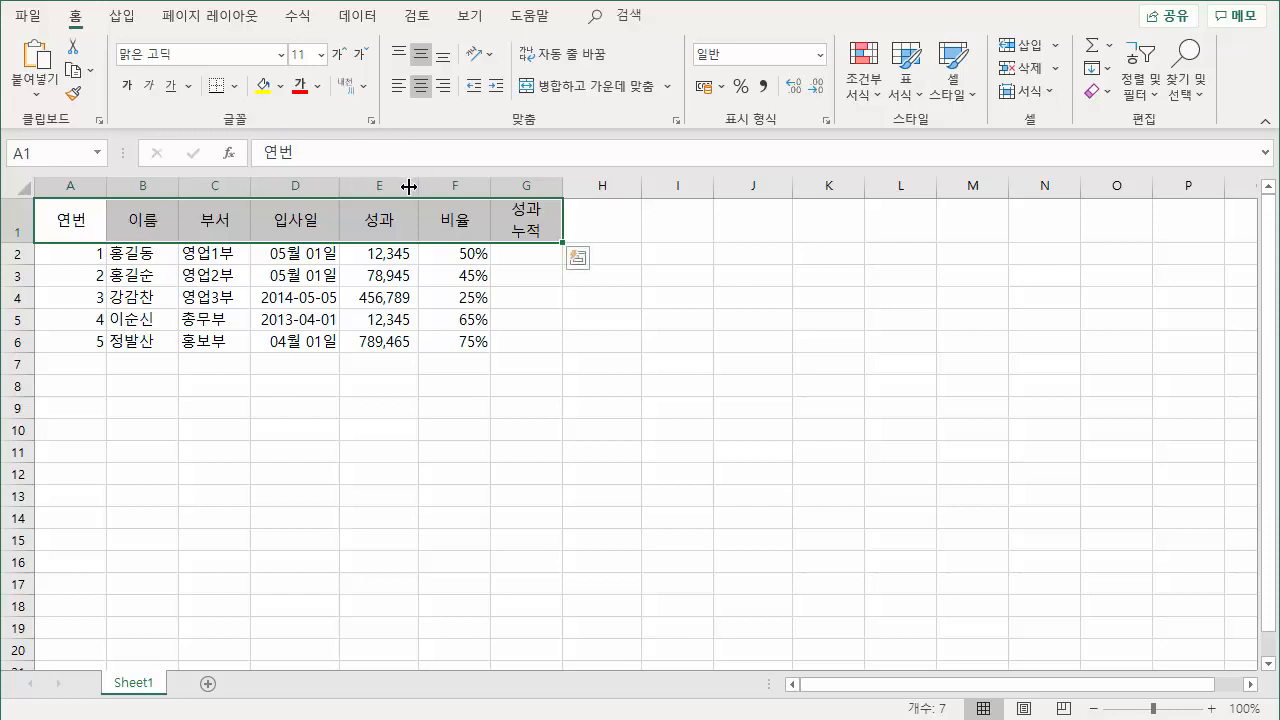
left_click(96, 226)
left_click_drag(96, 226, 526, 220)
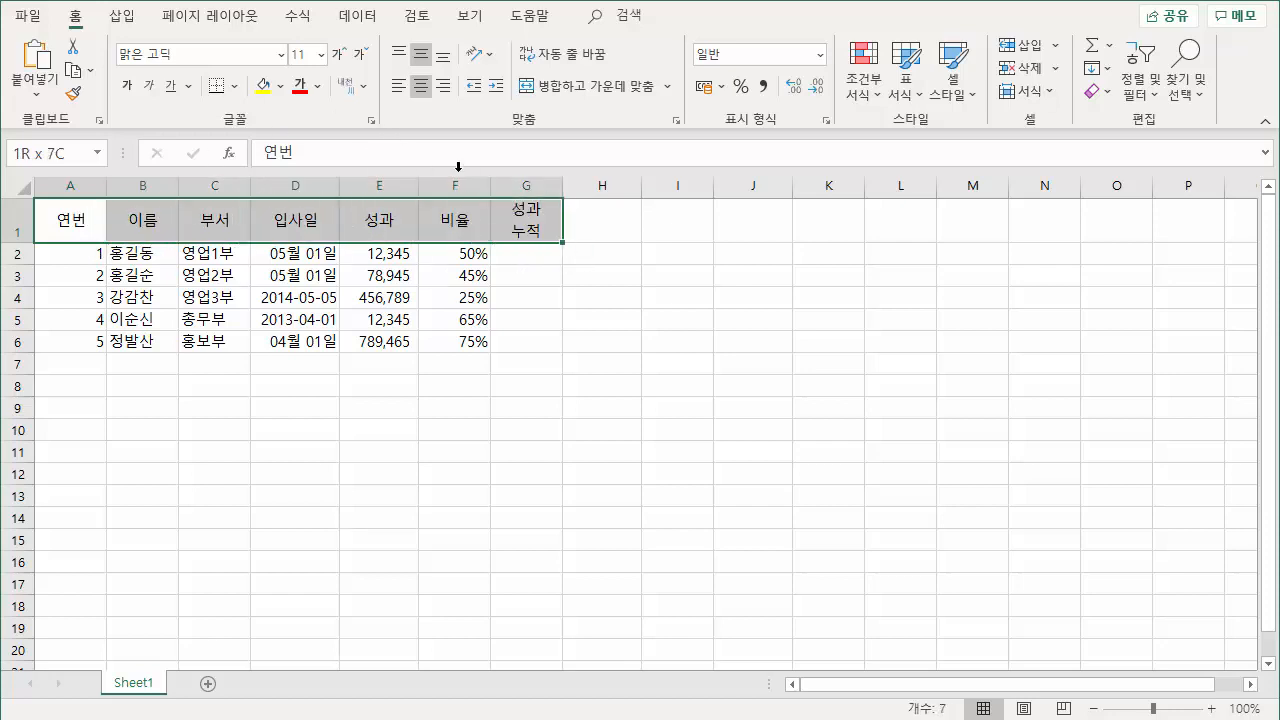
left_click(421, 86)
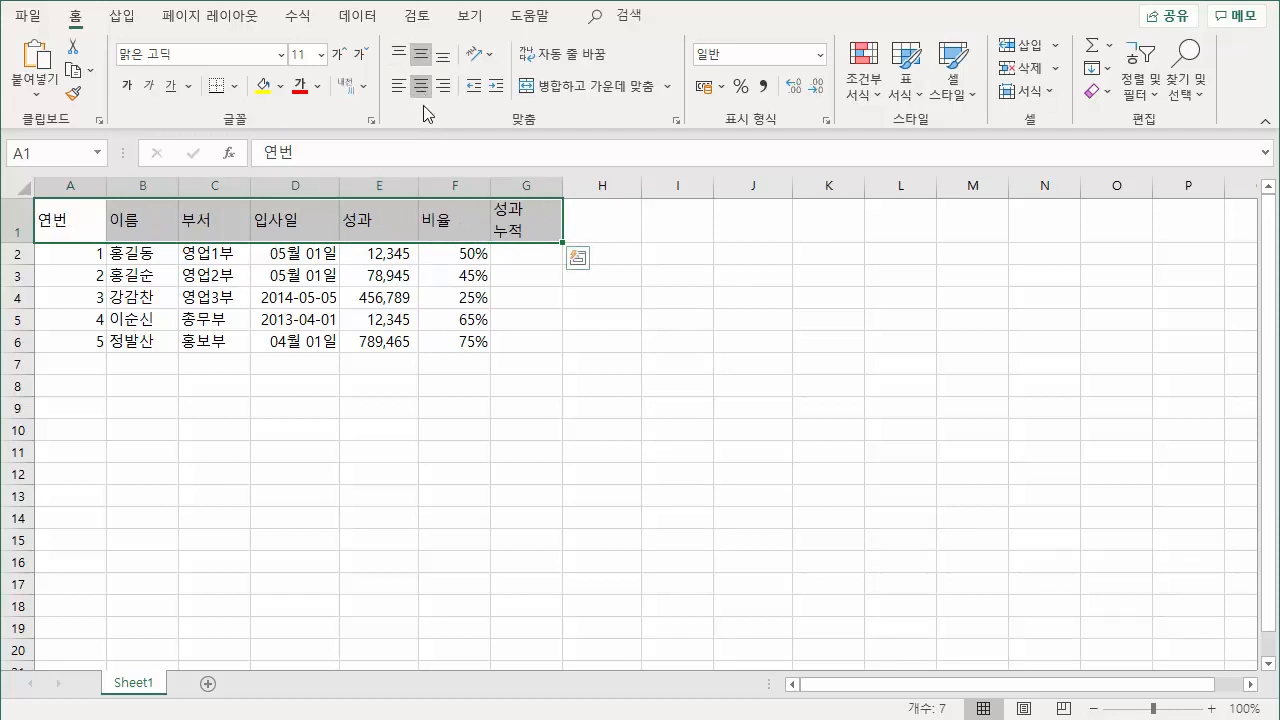
left_click(166, 272)
left_click(73, 218)
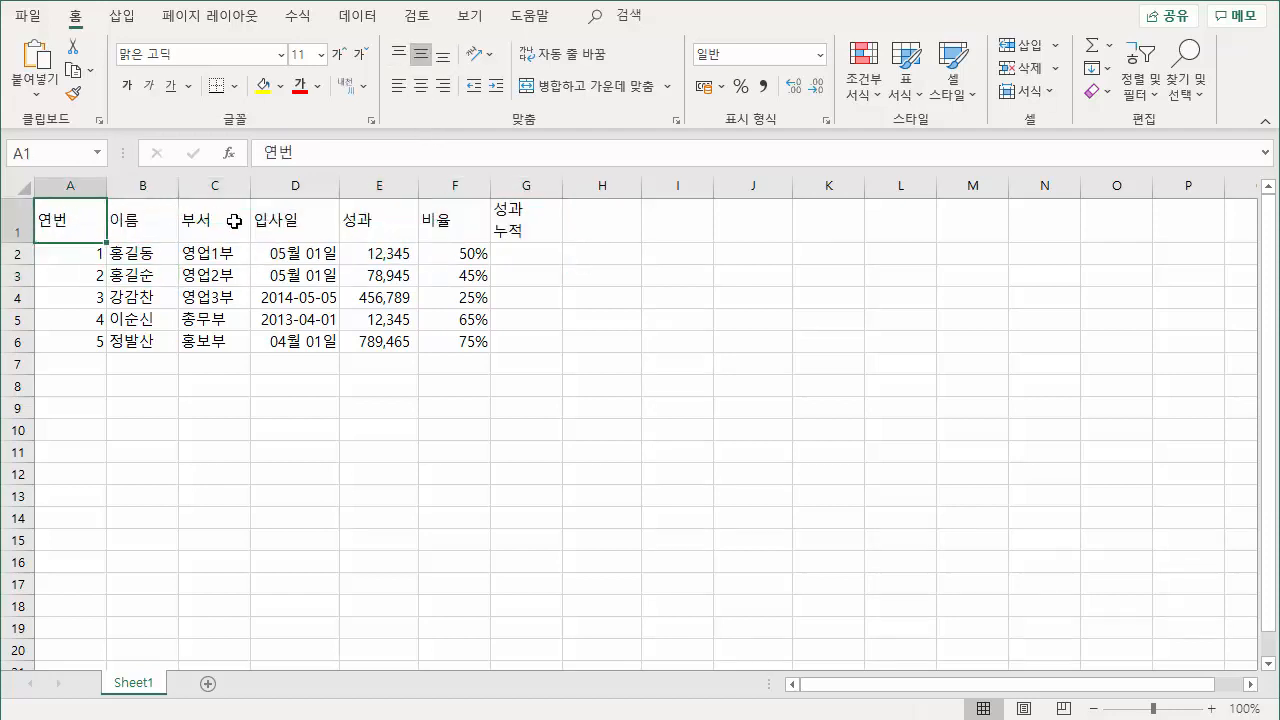
left_click(229, 300)
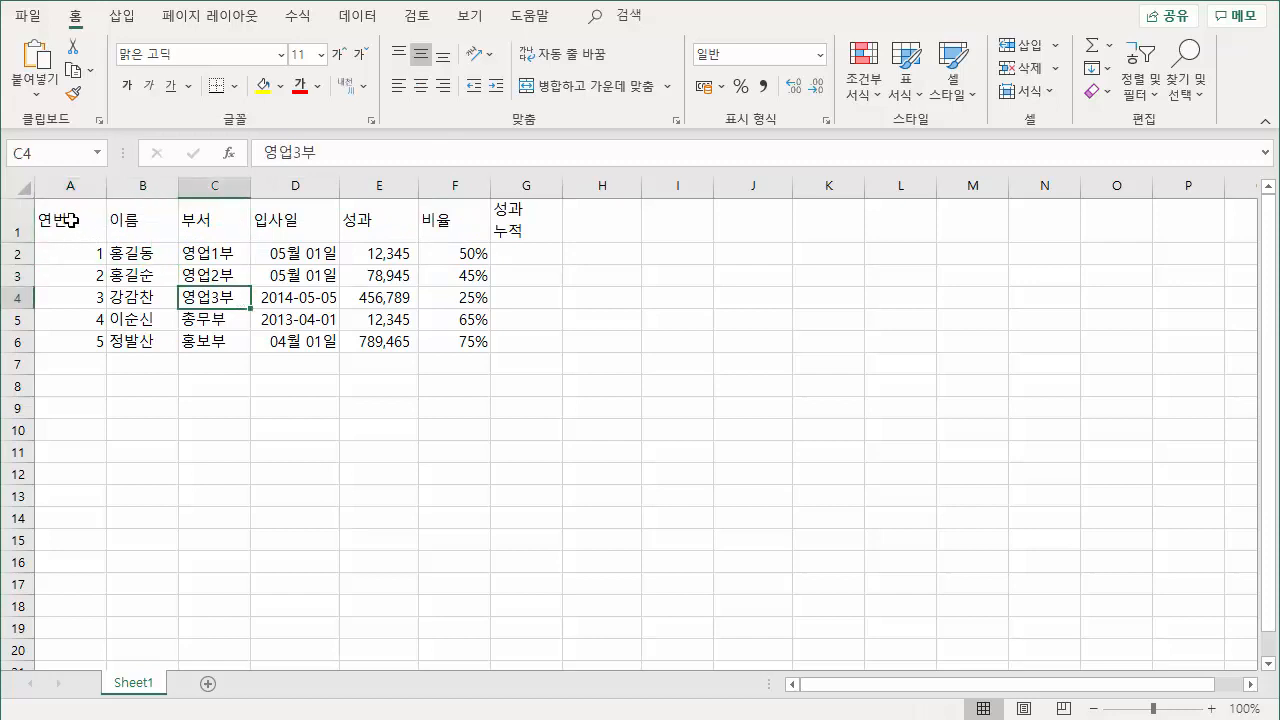
Step: Select the header cells A1:G1 together with the separate range A6:G6
left_click_drag(100, 215, 525, 215)
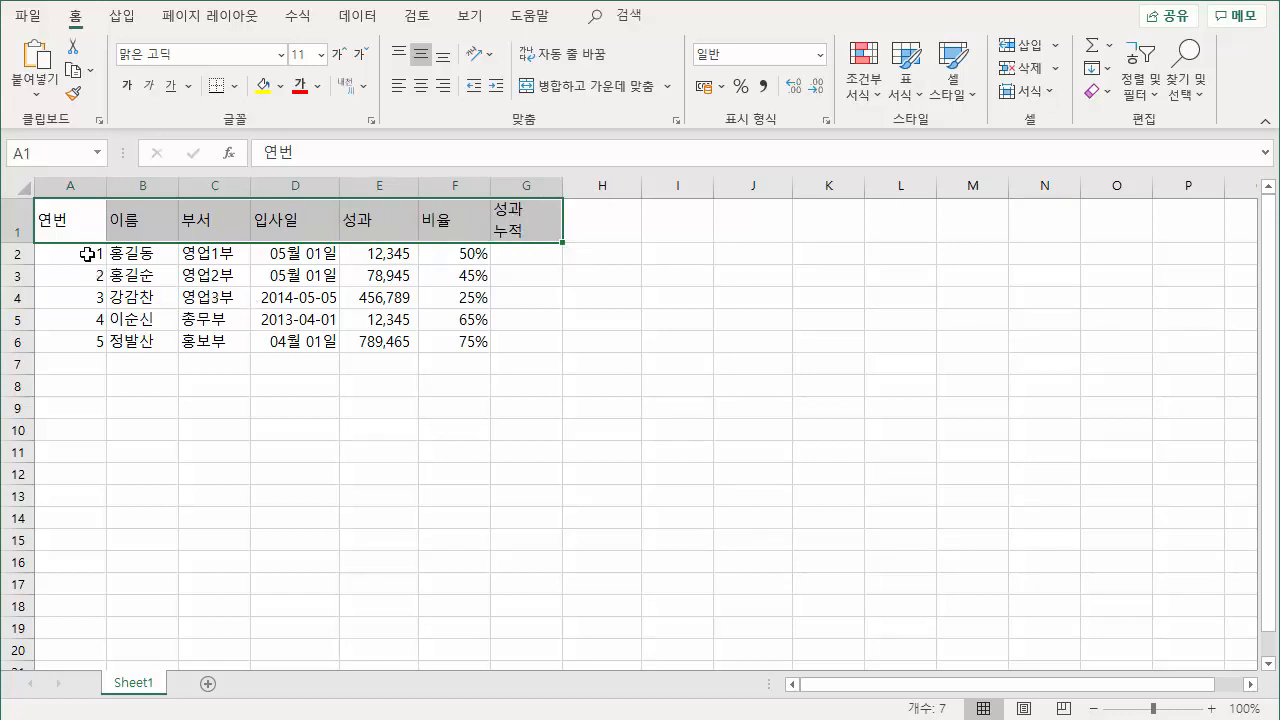
left_click_drag(68, 216, 529, 223)
left_click(96, 342)
left_click_drag(96, 342, 518, 344)
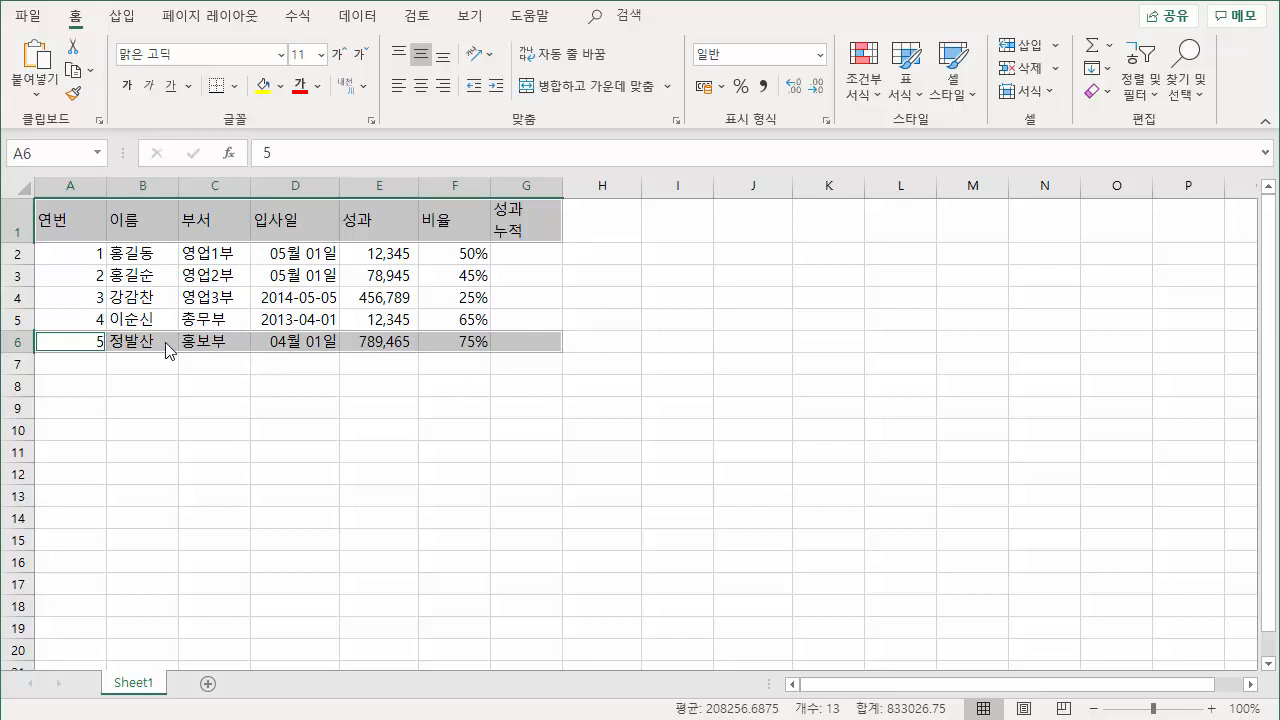
left_click_drag(83, 364, 33, 332)
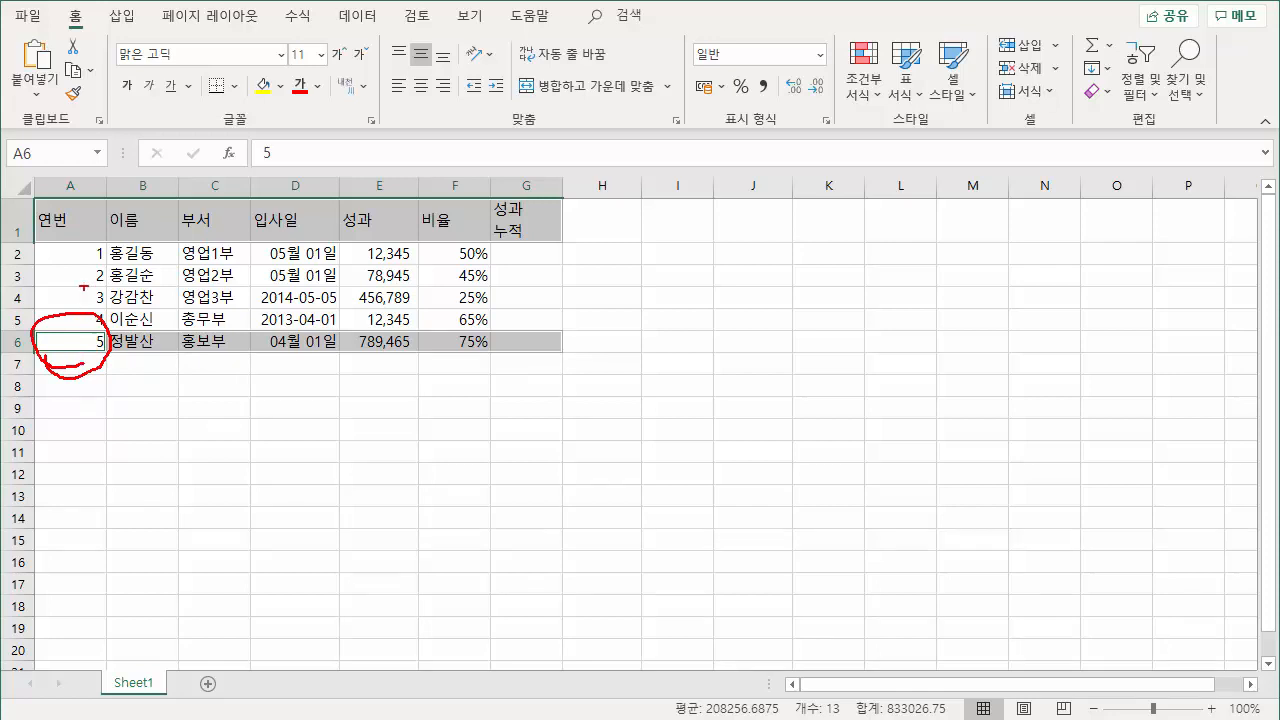
mouse_move(67, 241)
left_mouse_down()
mouse_move(258, 204)
mouse_move(512, 201)
mouse_move(336, 248)
mouse_move(86, 254)
left_mouse_up()
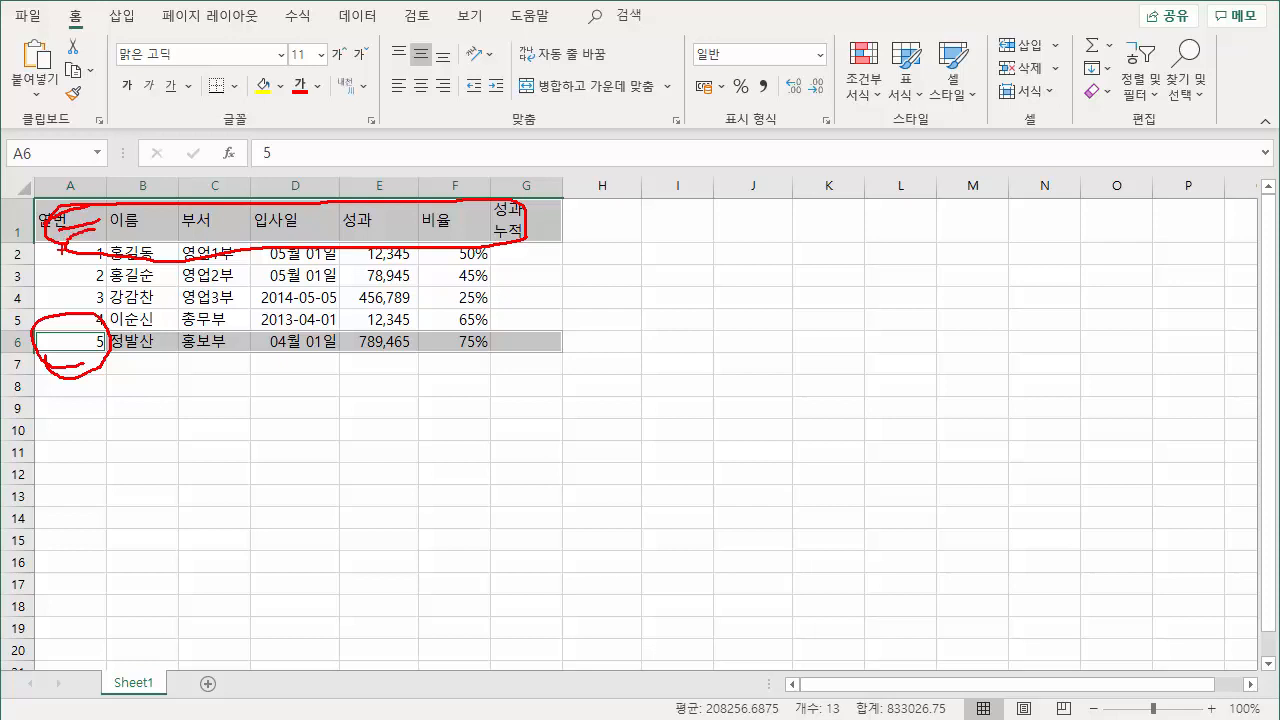
mouse_move(40, 316)
left_mouse_down()
mouse_move(304, 312)
mouse_move(550, 350)
mouse_move(232, 376)
left_mouse_up()
mouse_move(42, 330)
left_mouse_down()
mouse_move(84, 352)
mouse_move(90, 372)
left_mouse_up()
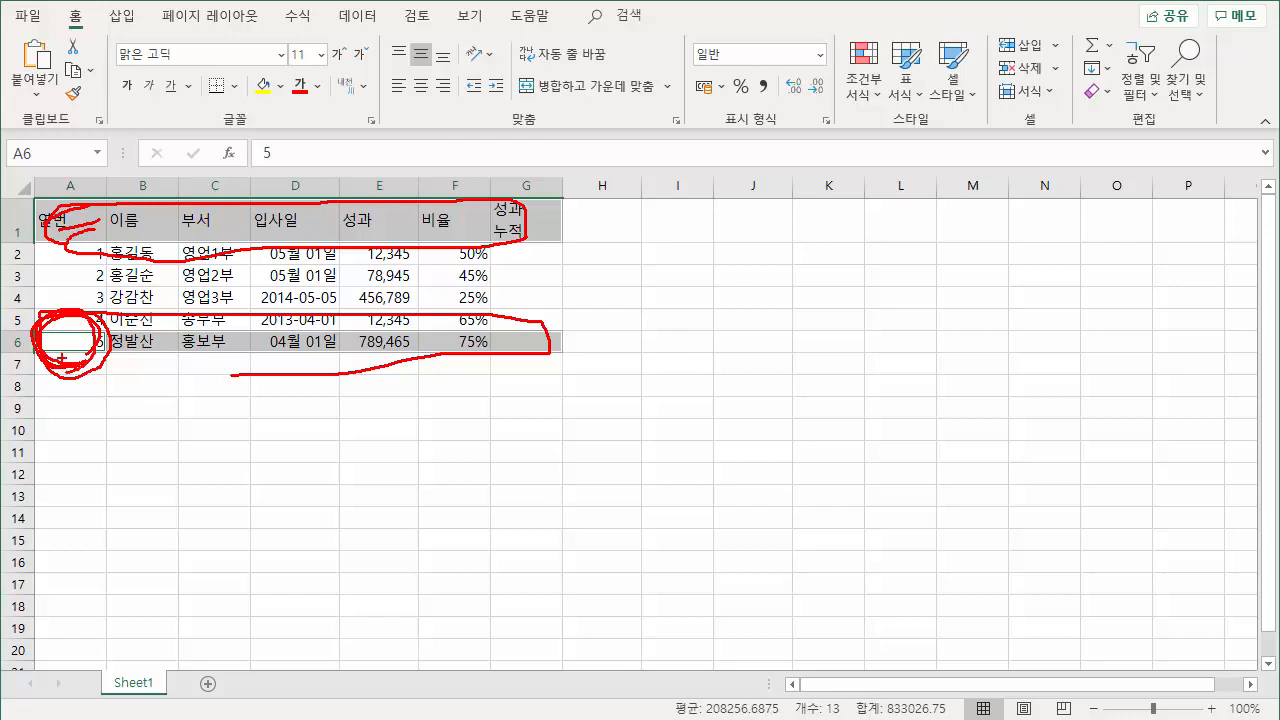
mouse_move(128, 345)
left_mouse_down()
mouse_move(280, 340)
mouse_move(246, 356)
left_mouse_up()
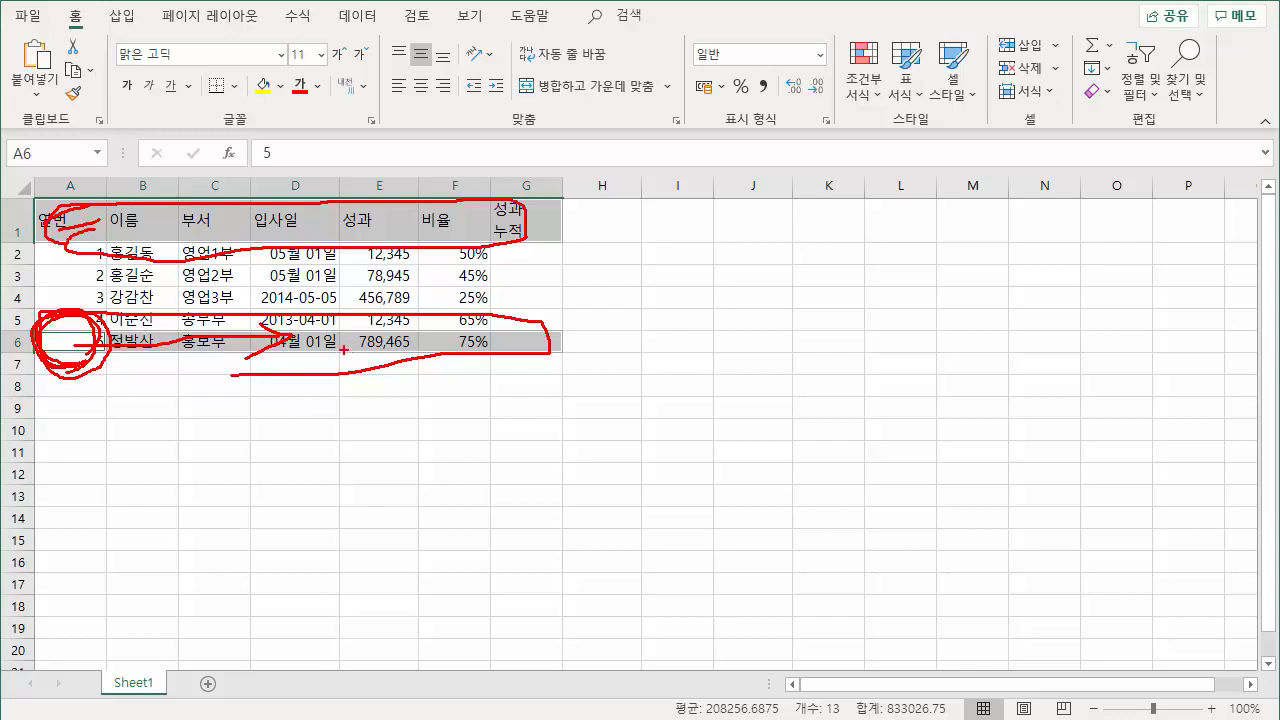
key("Escape")
left_click(100, 298)
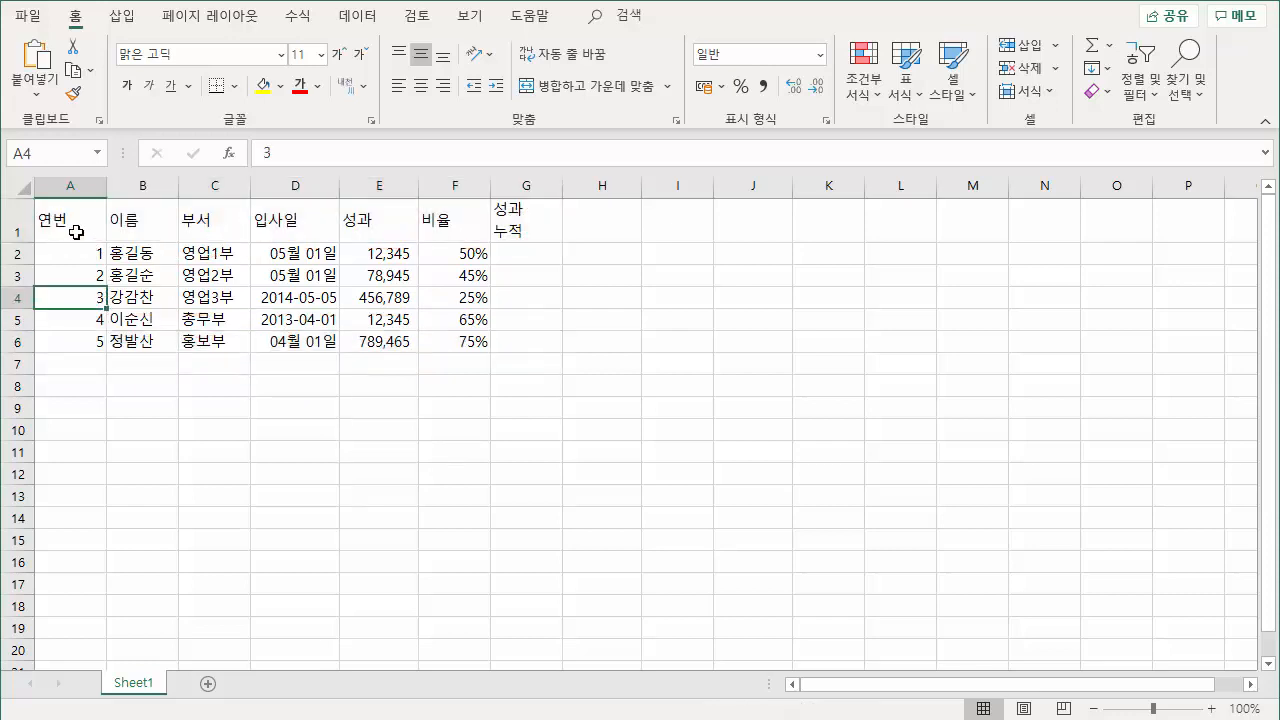
Step: Select the header cells A1:G1 and extend the selection to the whole table, A1:G6
left_click_drag(76, 232, 517, 216)
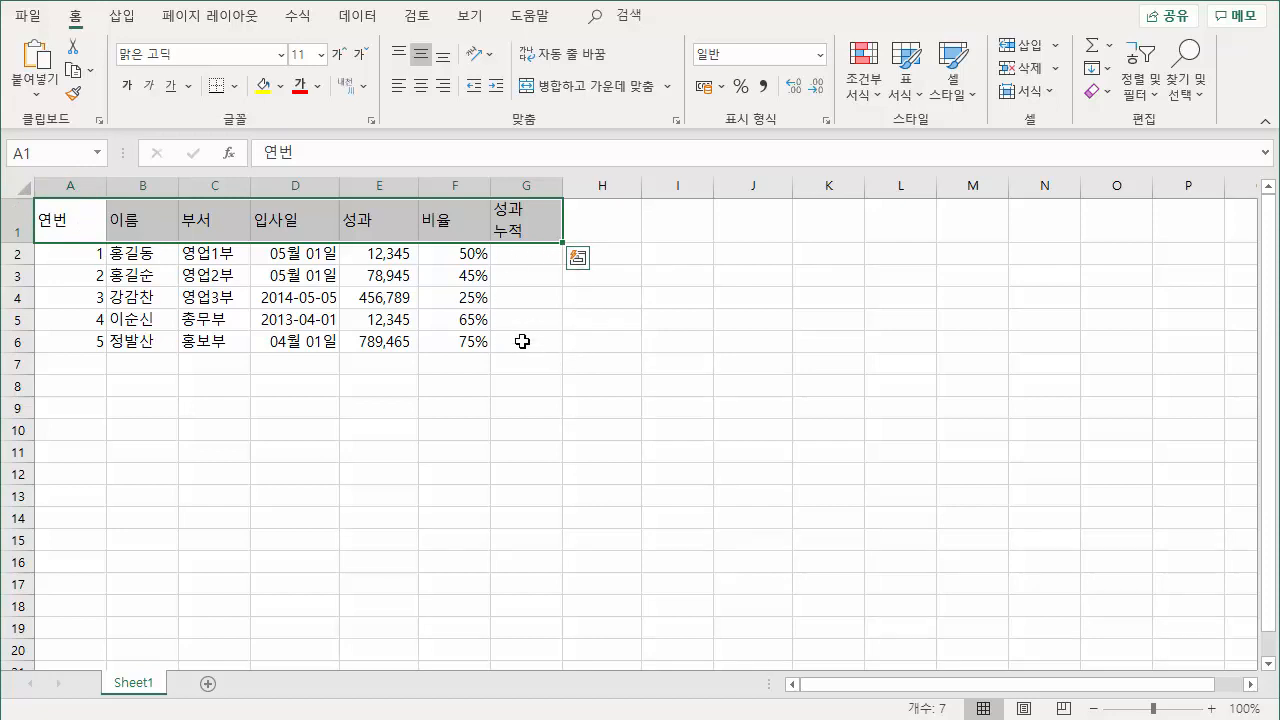
left_click(522, 341, "shift")
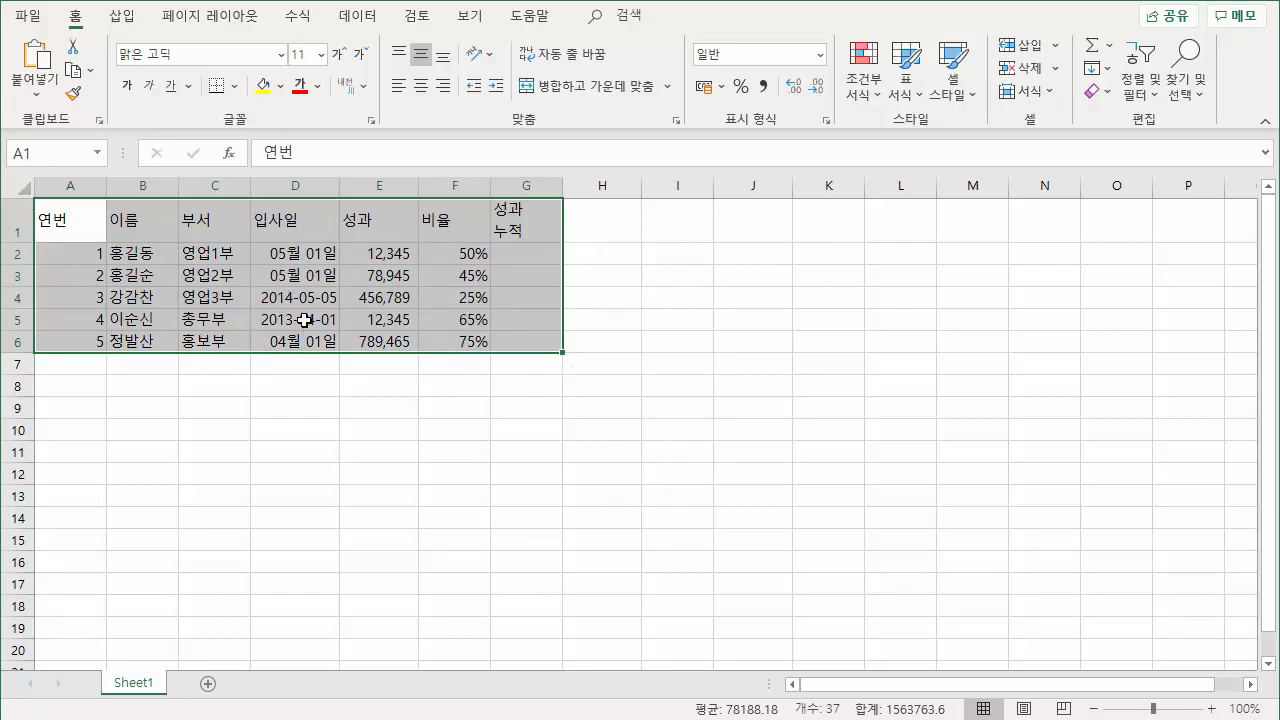
left_click(172, 282)
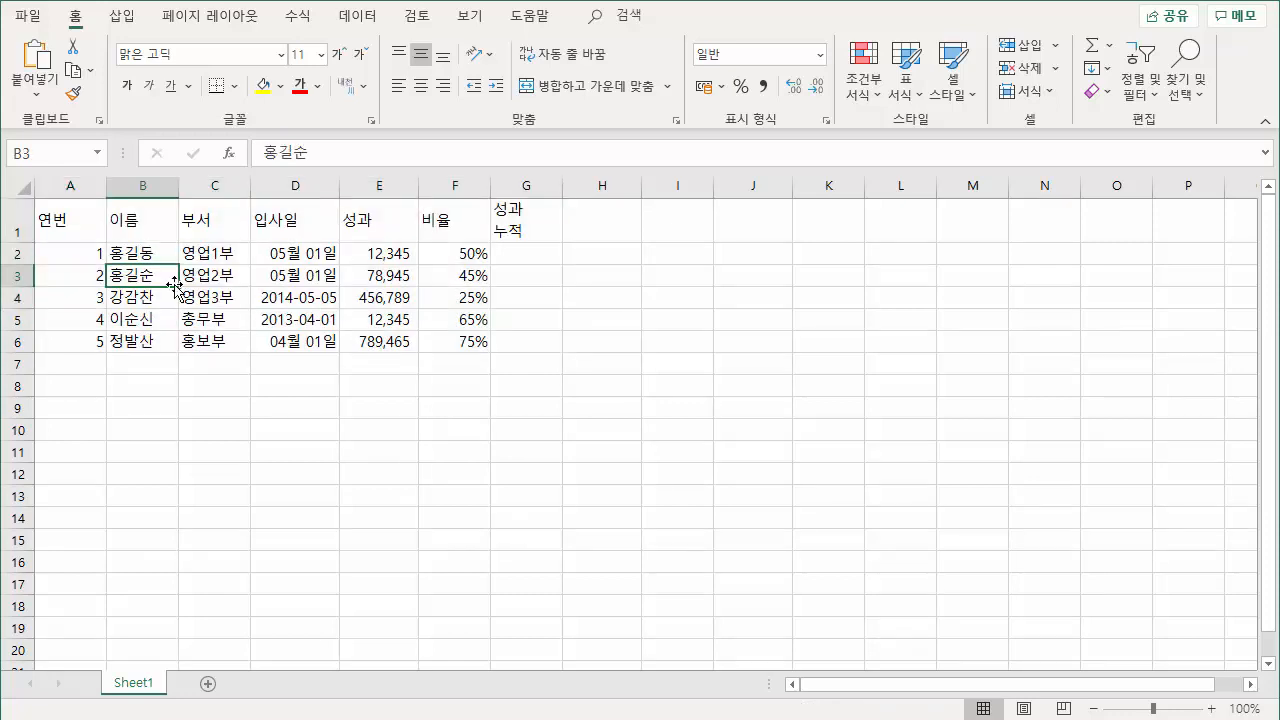
Step: Center the text of the header cells A1:G1 horizontally
left_click_drag(63, 218, 520, 215)
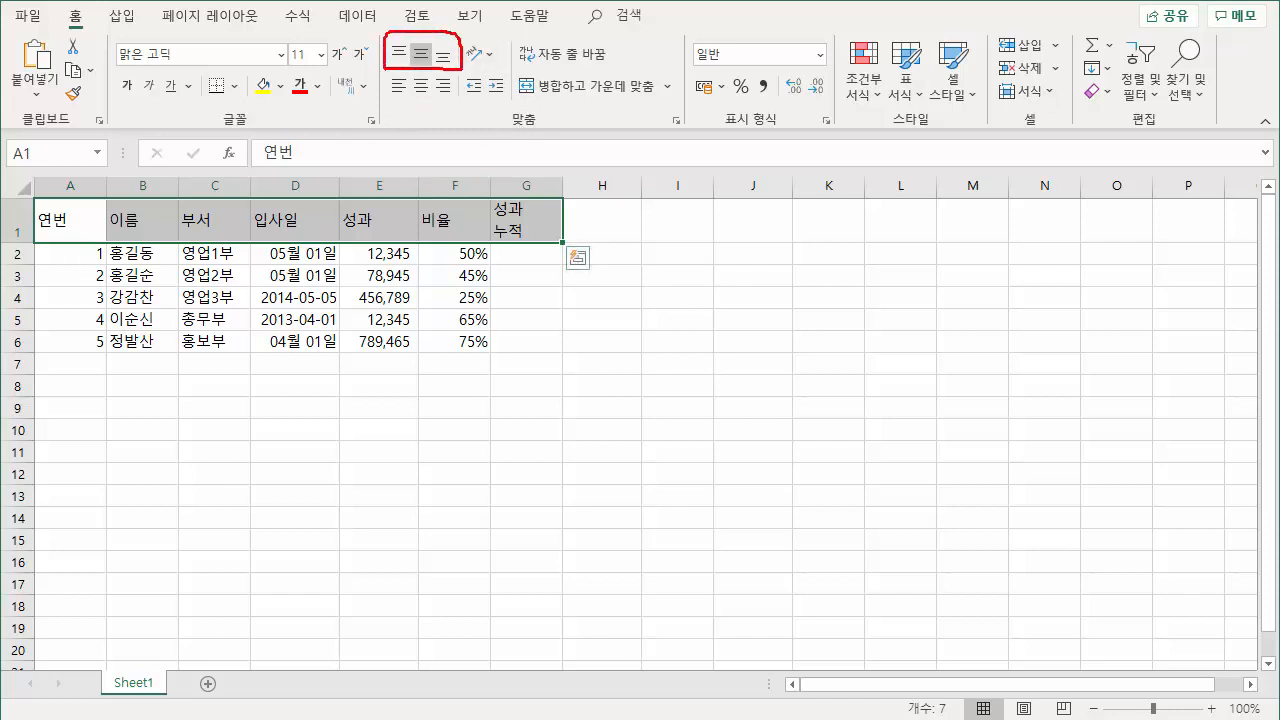
mouse_move(437, 276)
left_mouse_down()
mouse_move(375, 267)
mouse_move(455, 266)
left_mouse_up()
left_click_drag(381, 294, 401, 310)
left_click_drag(503, 290, 568, 290)
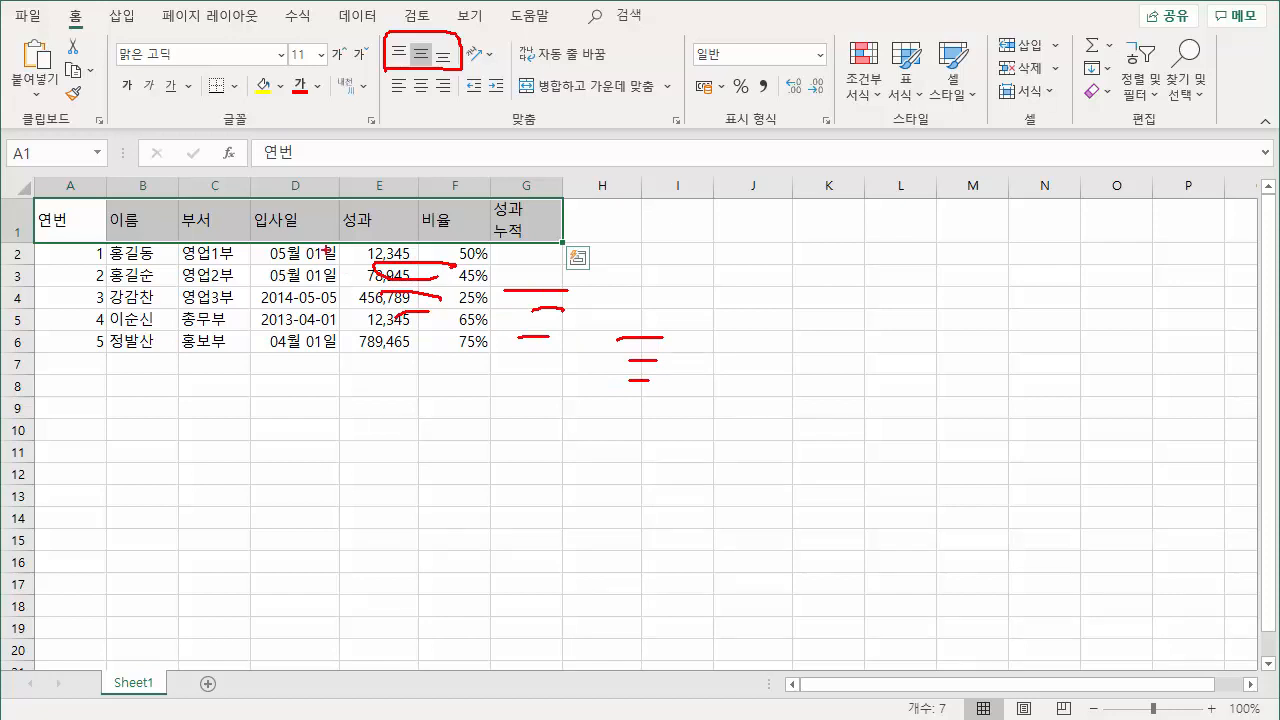
mouse_move(272, 371)
left_mouse_down()
mouse_move(500, 487)
mouse_move(339, 384)
left_mouse_up()
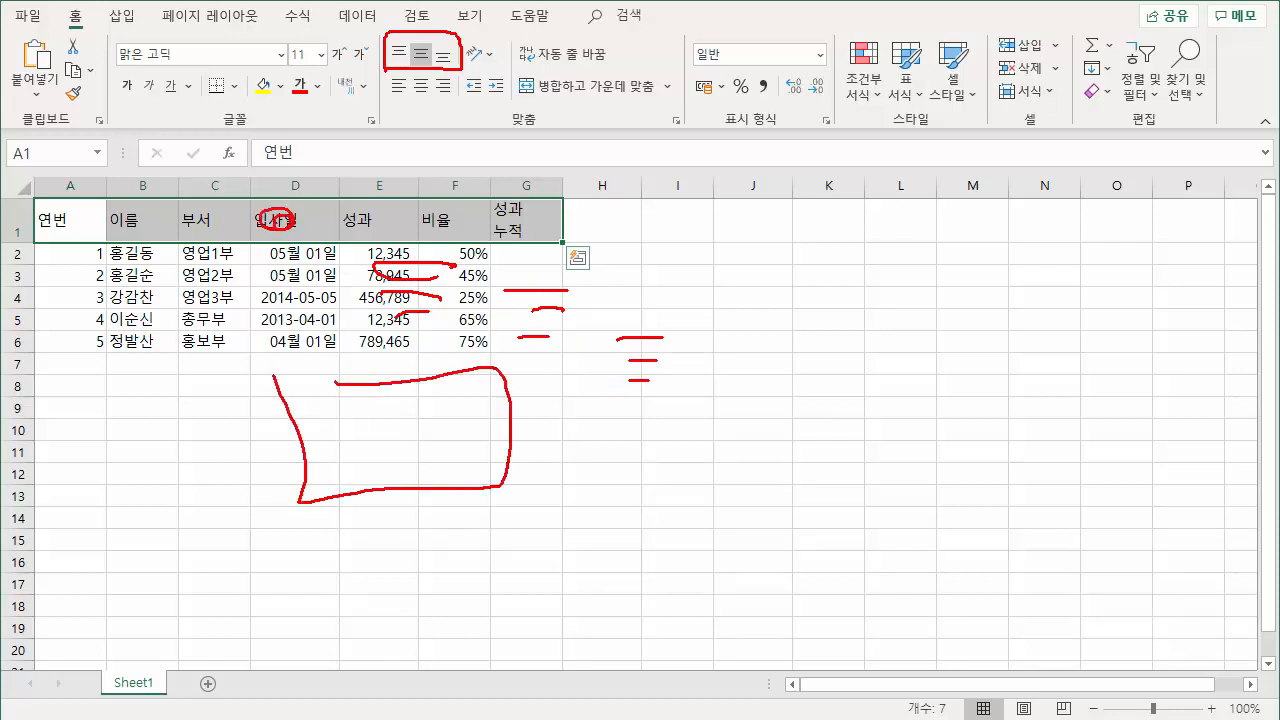
left_click_drag(330, 402, 408, 407)
left_click_drag(316, 410, 396, 408)
key("Escape")
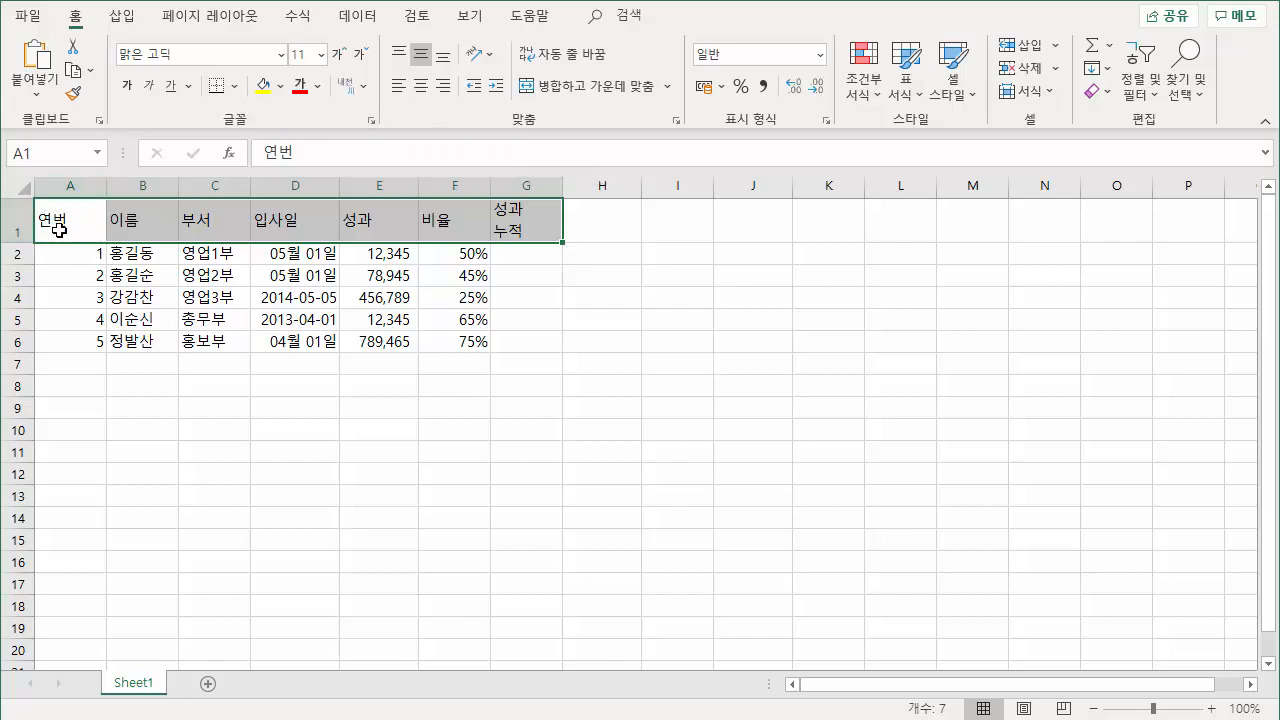
left_click(424, 89)
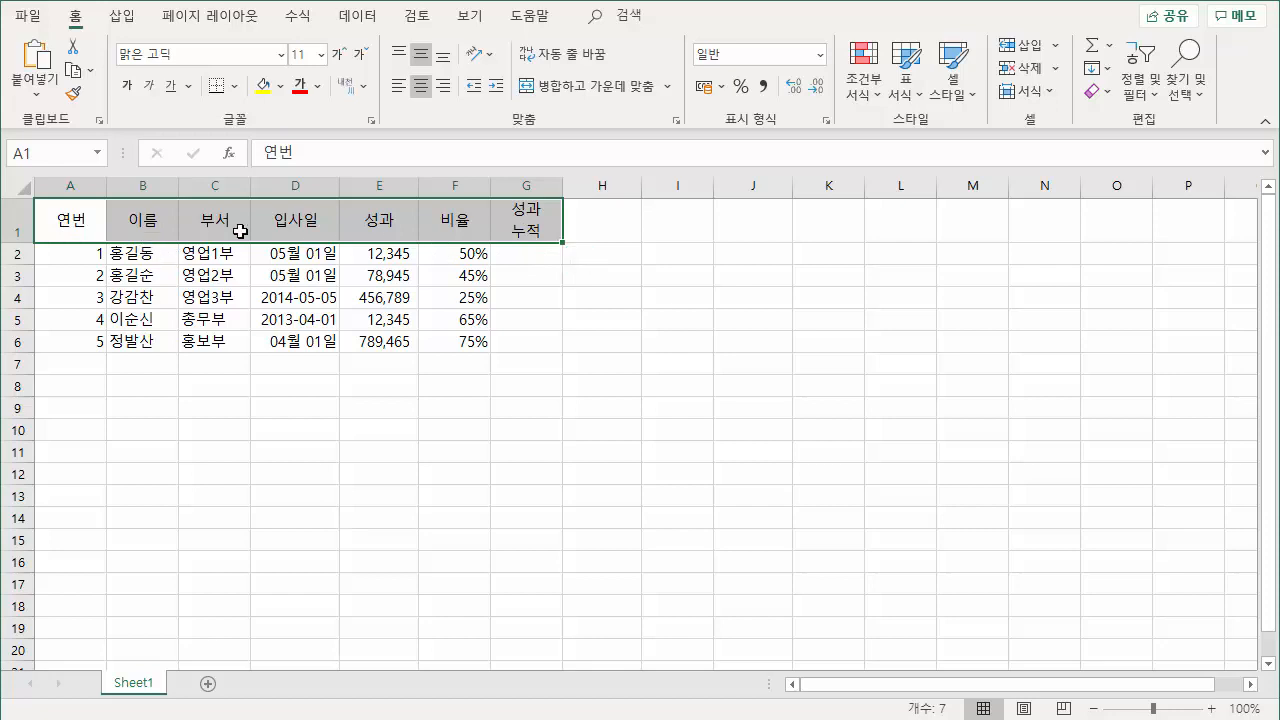
left_click(381, 316)
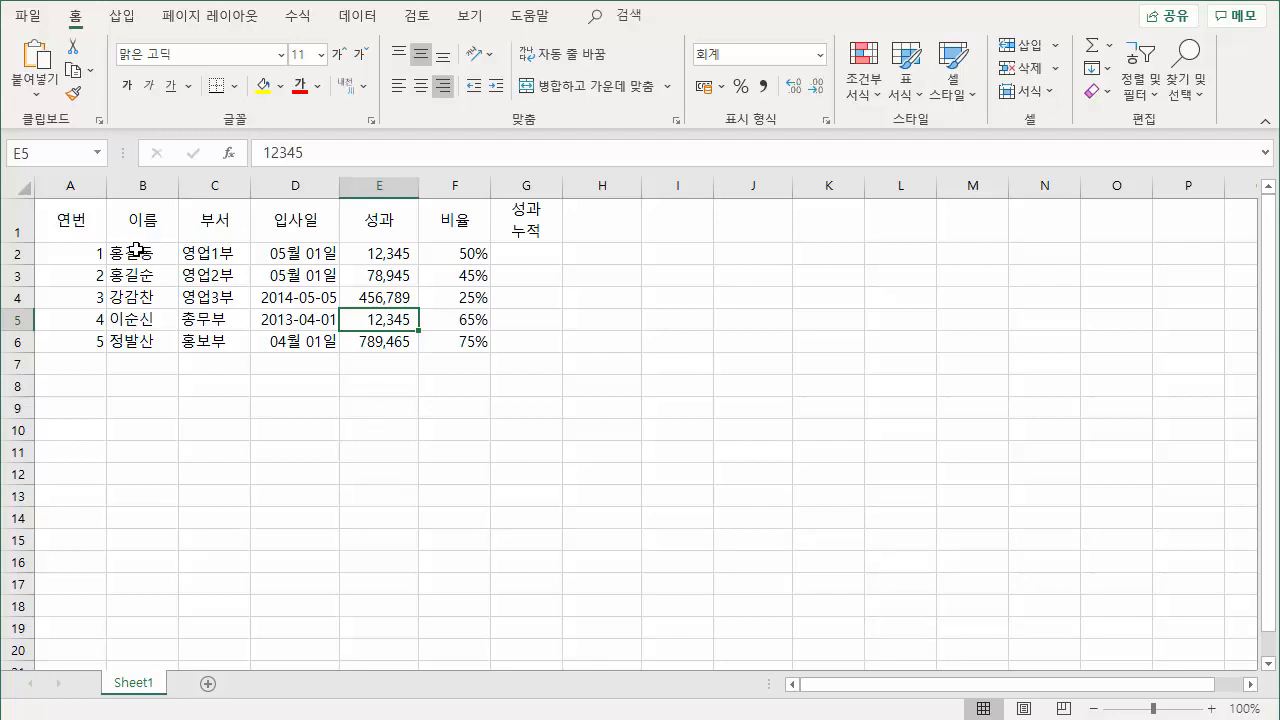
Step: Center the entries of the 이름 and 부서 columns horizontally in B2:C6
left_click_drag(137, 249, 215, 340)
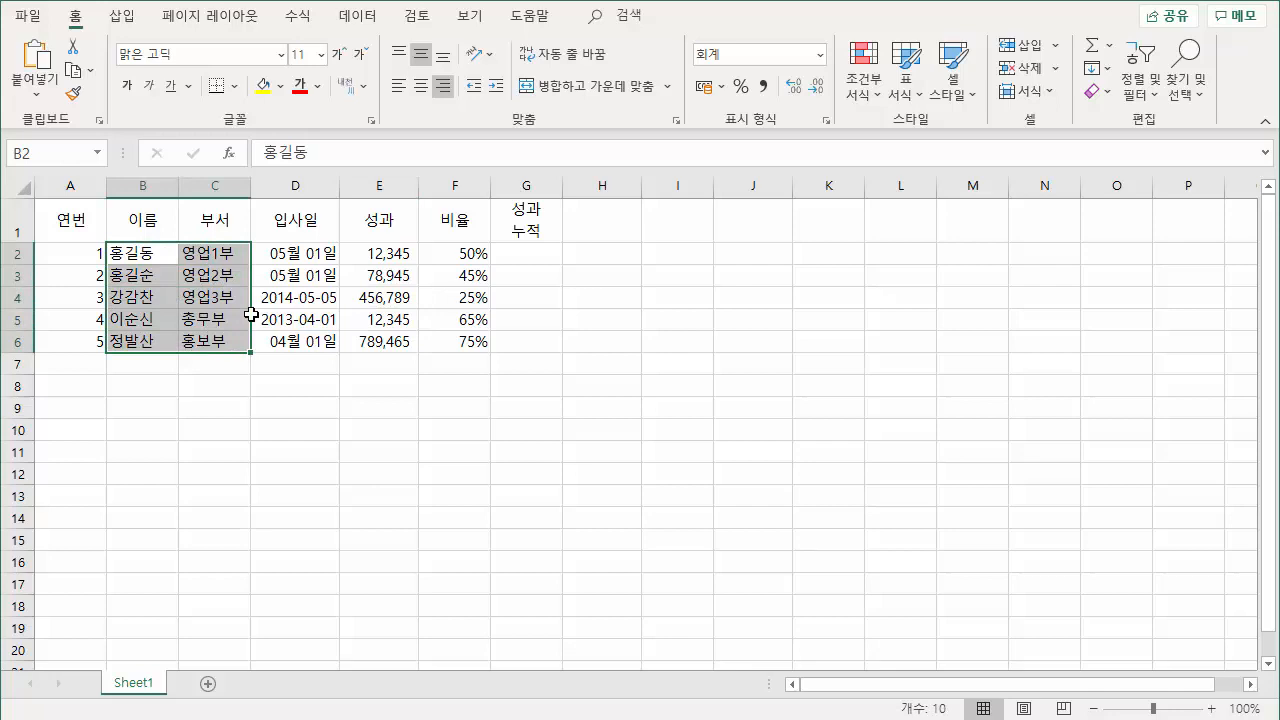
left_click(420, 86)
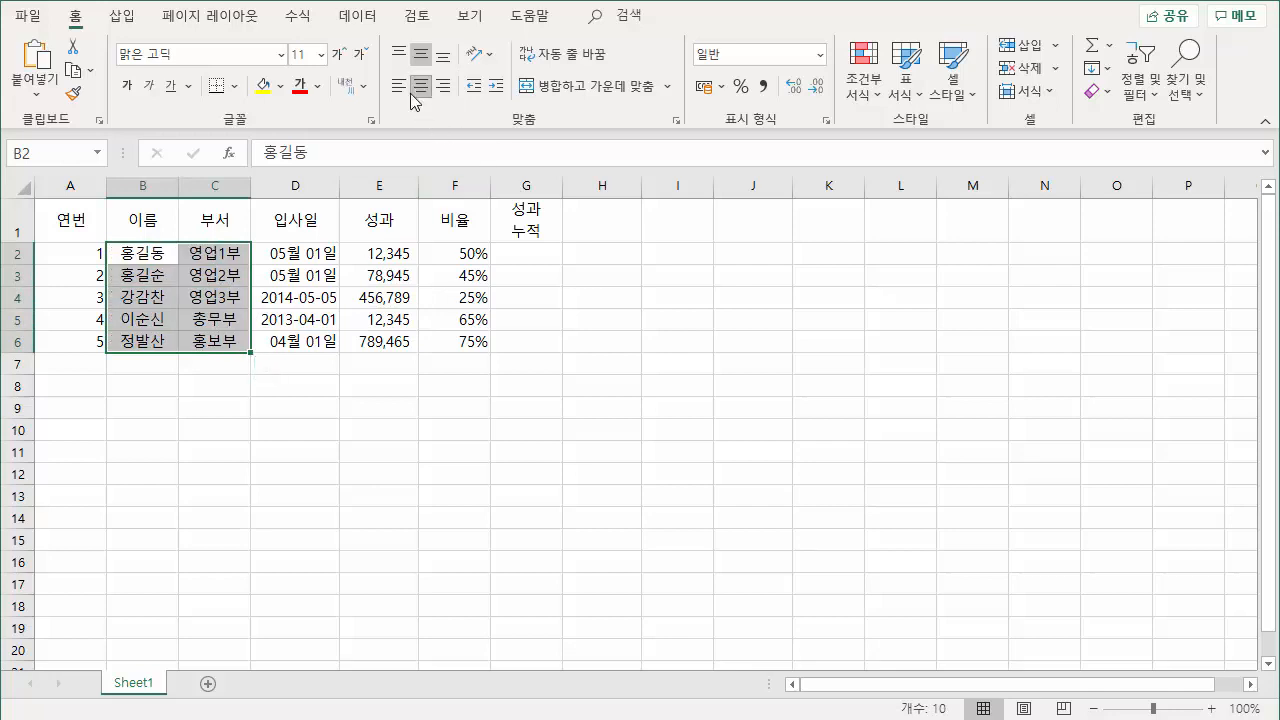
left_click(204, 336)
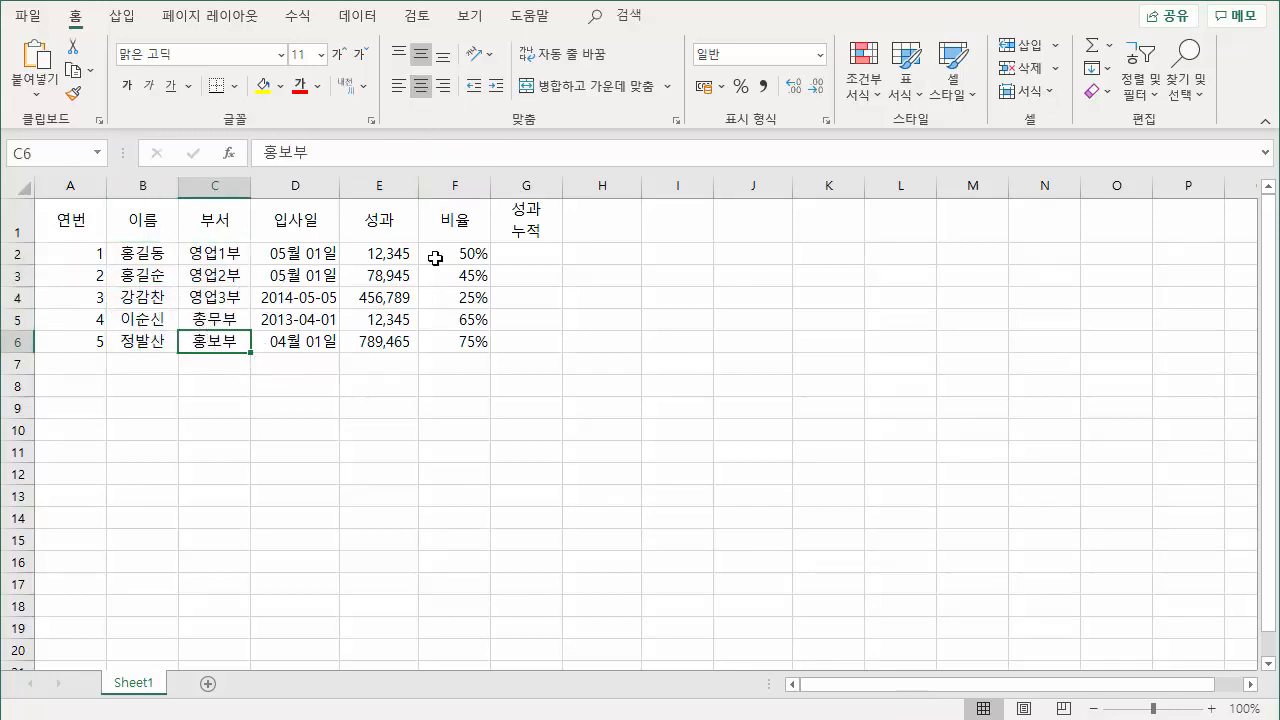
Step: Examine the number format and alignment of the 성과 values in E2:E6 and the 비율 values in F2:F6
left_click_drag(392, 262, 404, 330)
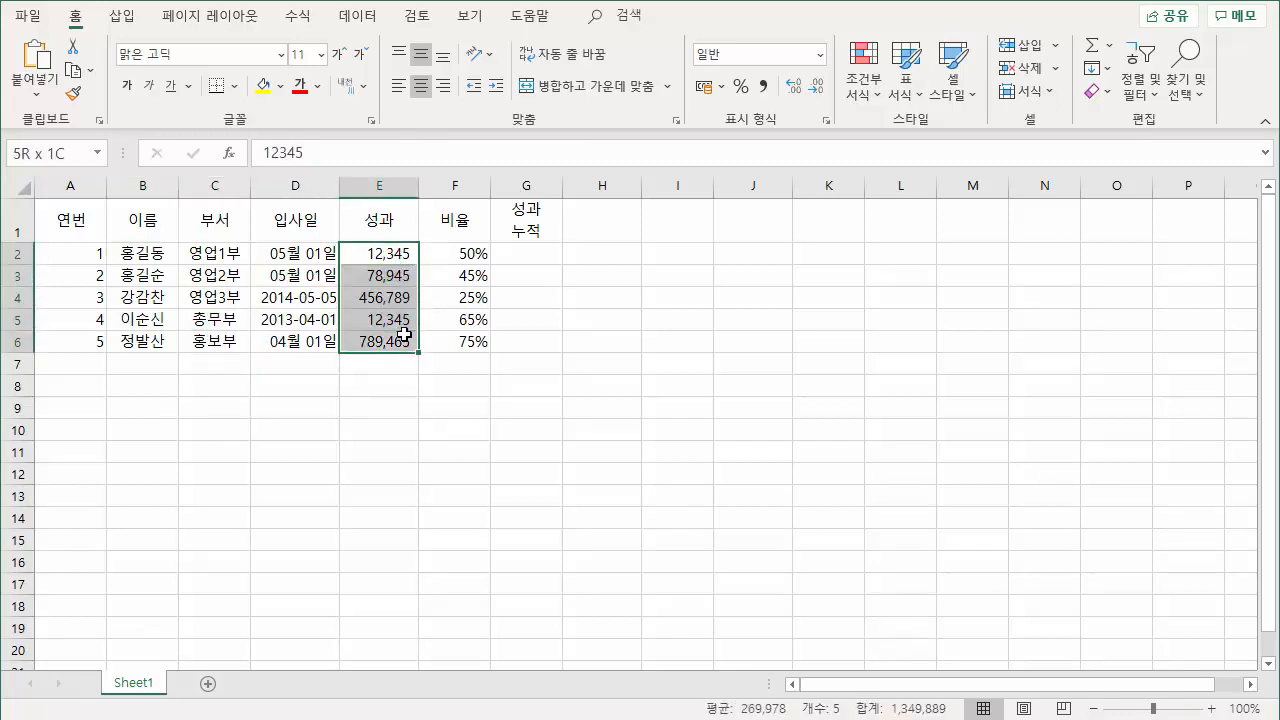
left_click_drag(404, 335, 404, 338)
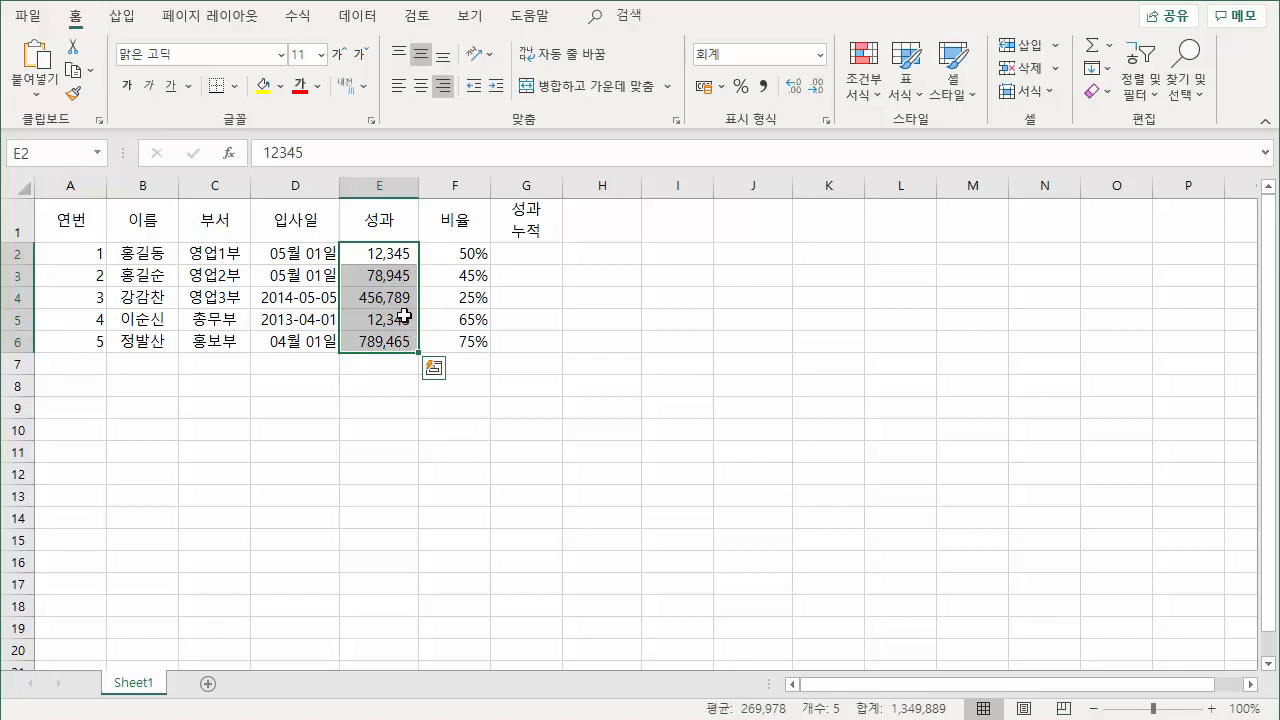
left_click_drag(389, 256, 392, 338)
key("ctrl+2")
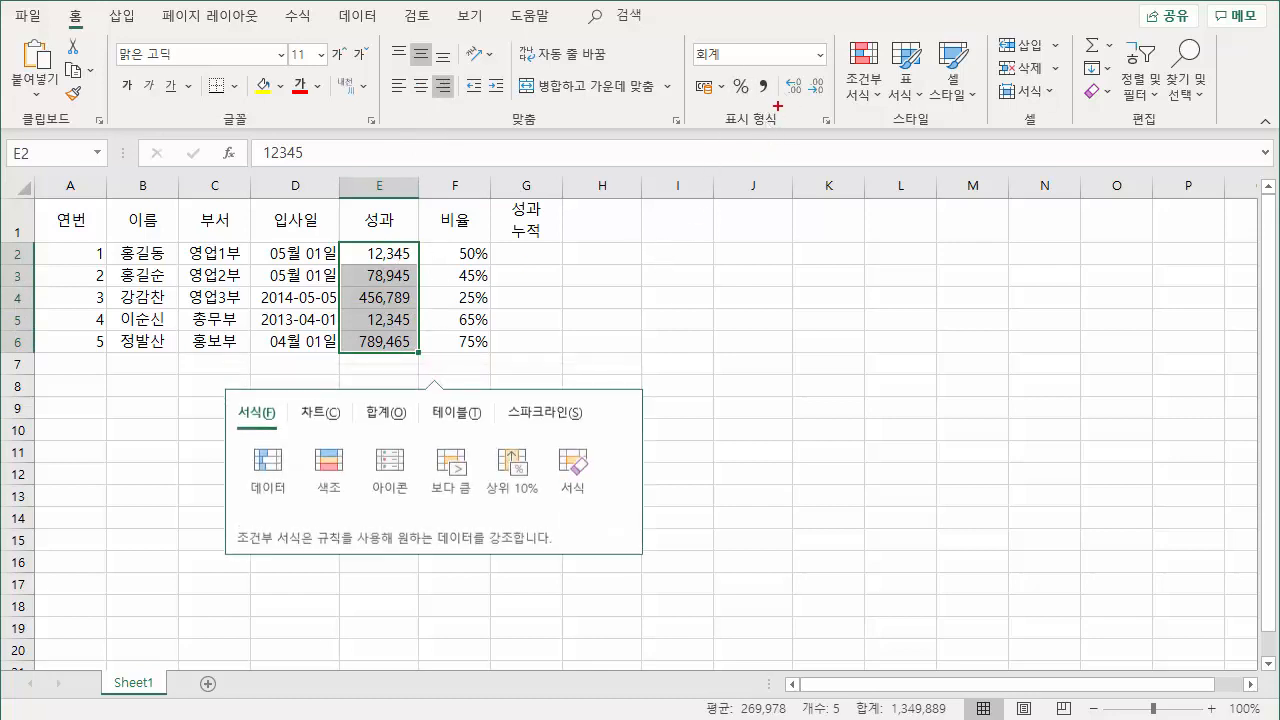
left_click_drag(778, 106, 751, 60)
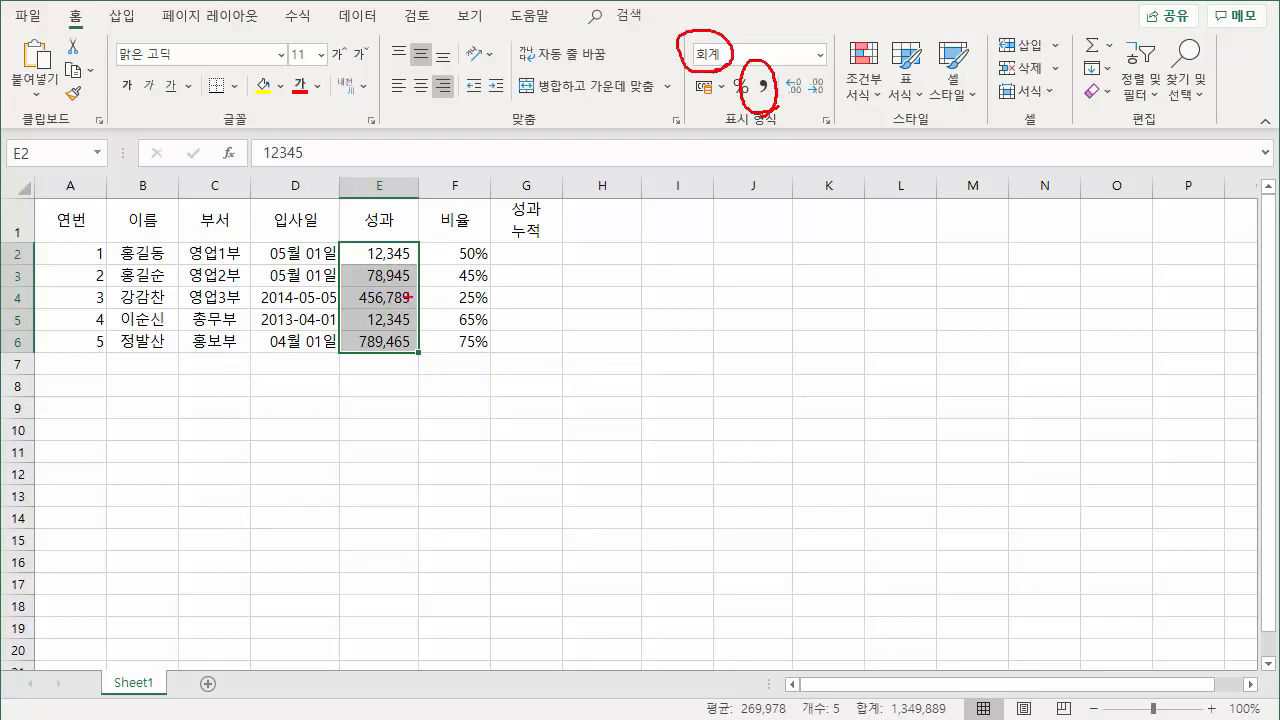
left_click_drag(397, 346, 333, 284)
left_click_drag(411, 286, 387, 364)
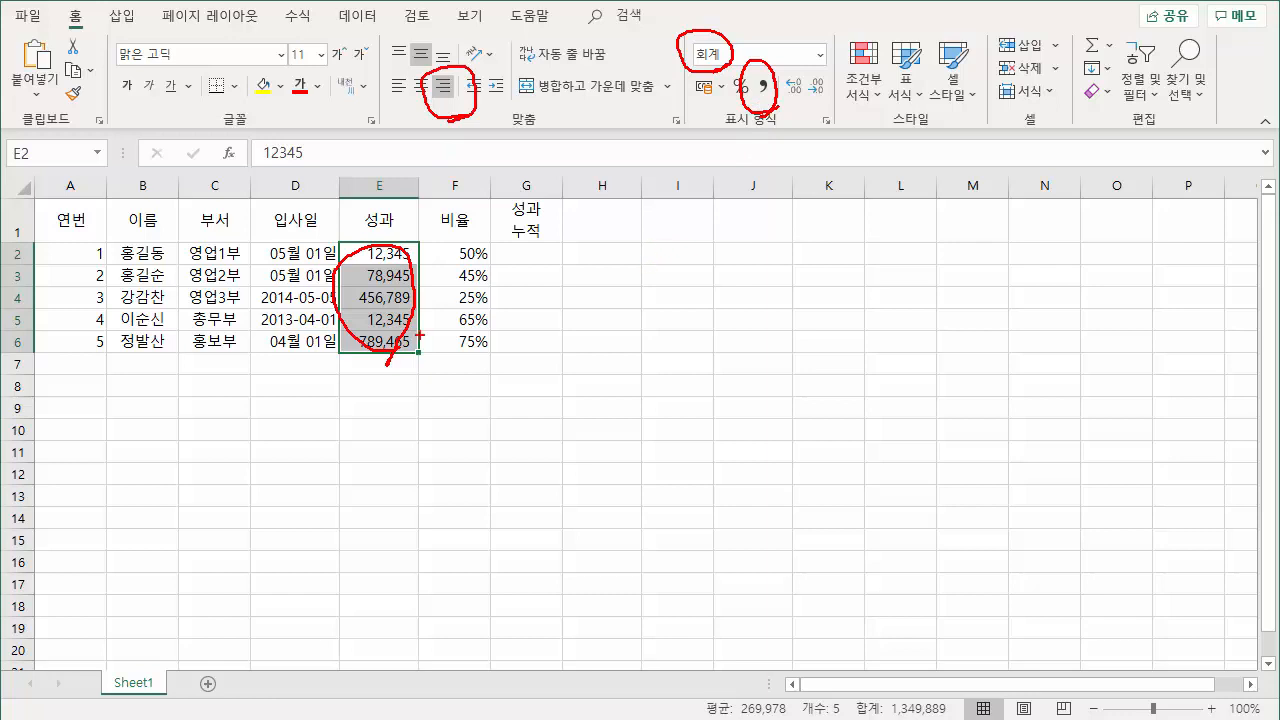
left_click(459, 258)
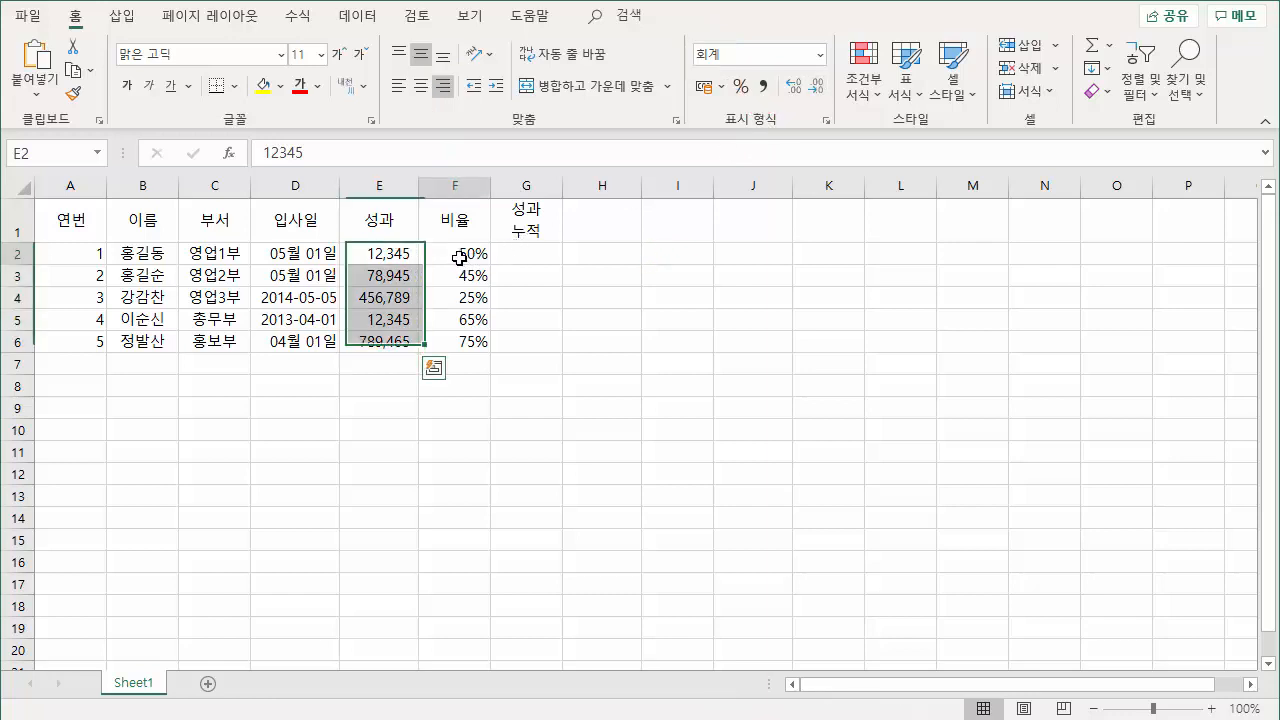
left_click_drag(459, 258, 464, 336)
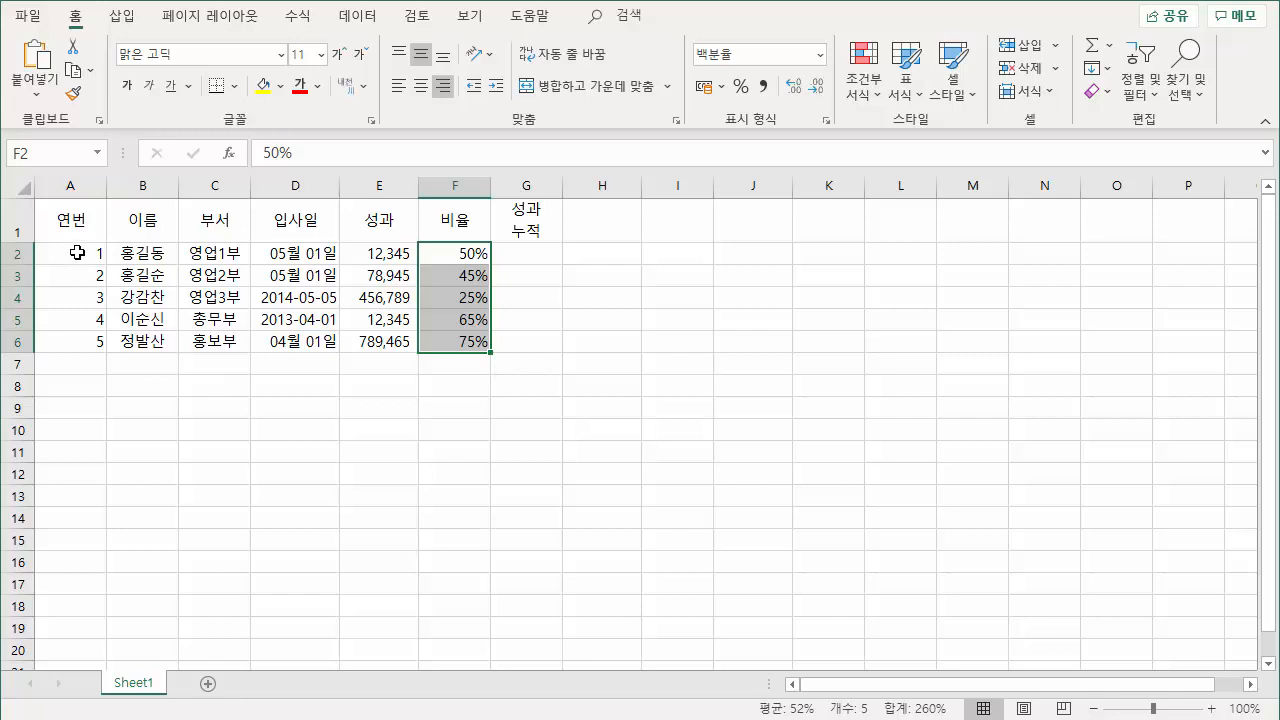
Step: Center the 연번 numbers in A2:A6 horizontally
left_click_drag(77, 252, 88, 340)
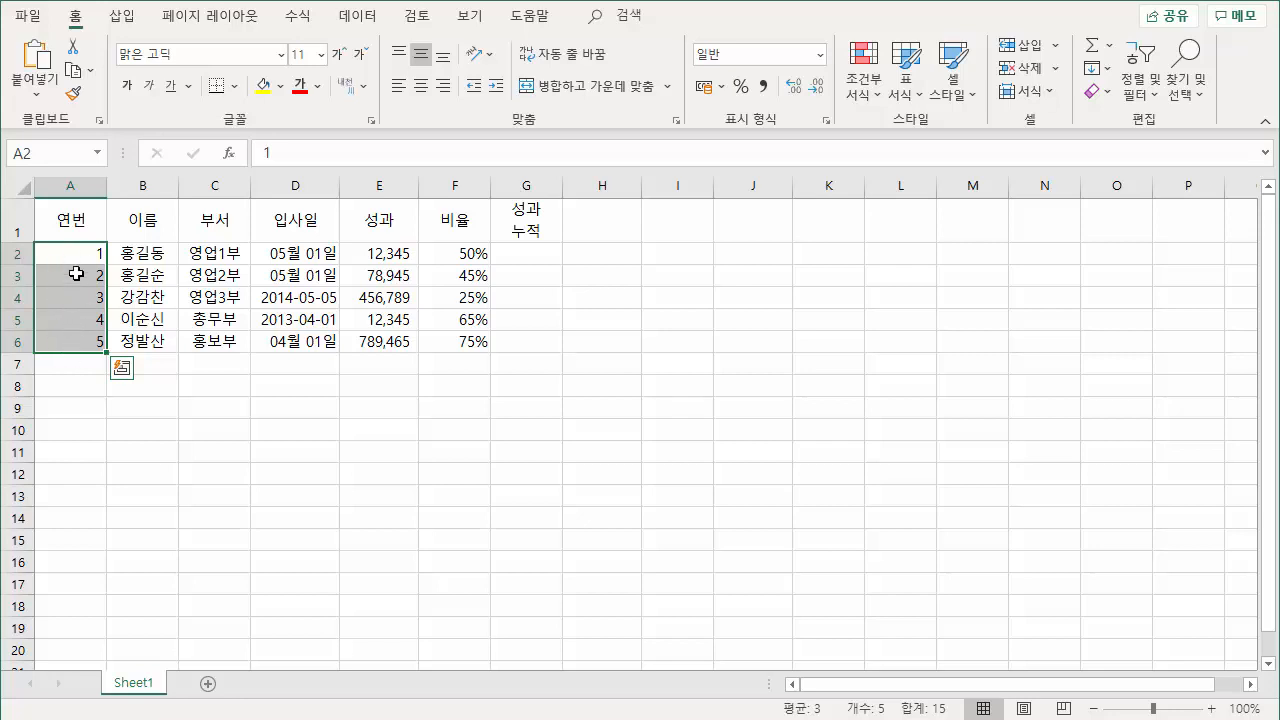
left_click(420, 86)
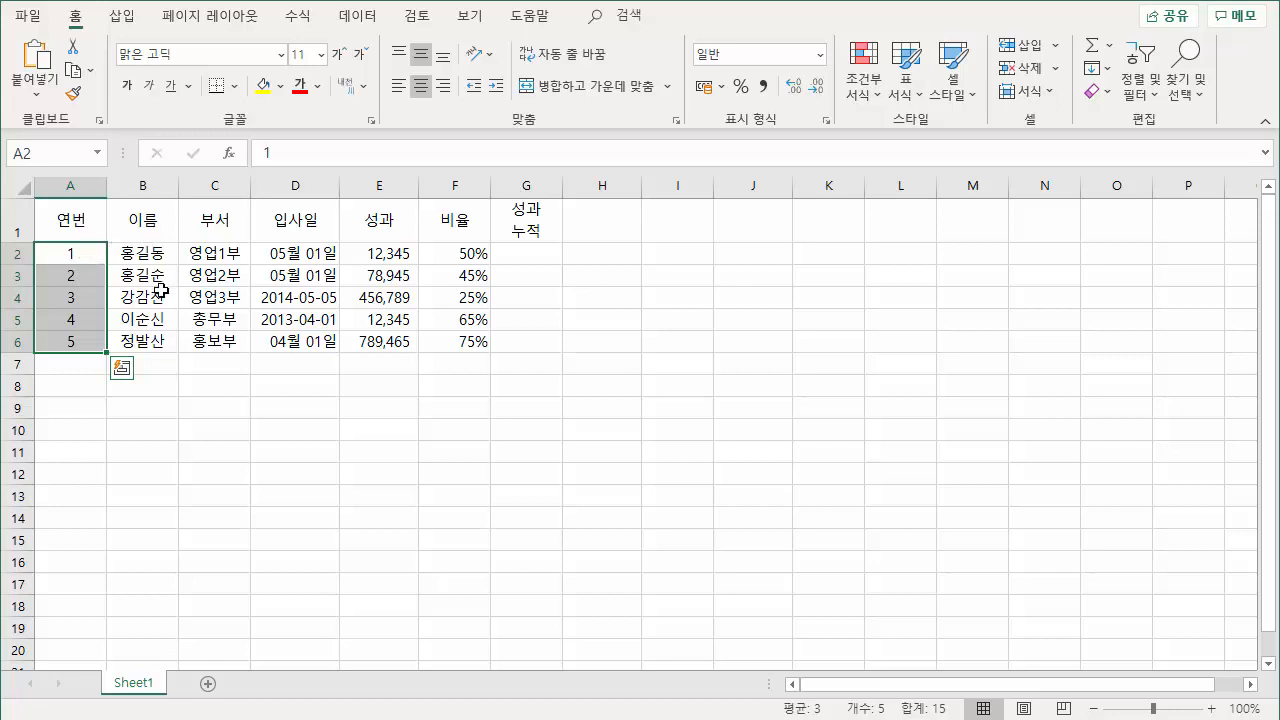
Step: Try right alignment on the 연번 numbers in A2:A6, restoring their horizontal centering
left_click_drag(83, 257, 77, 336)
left_click(441, 88)
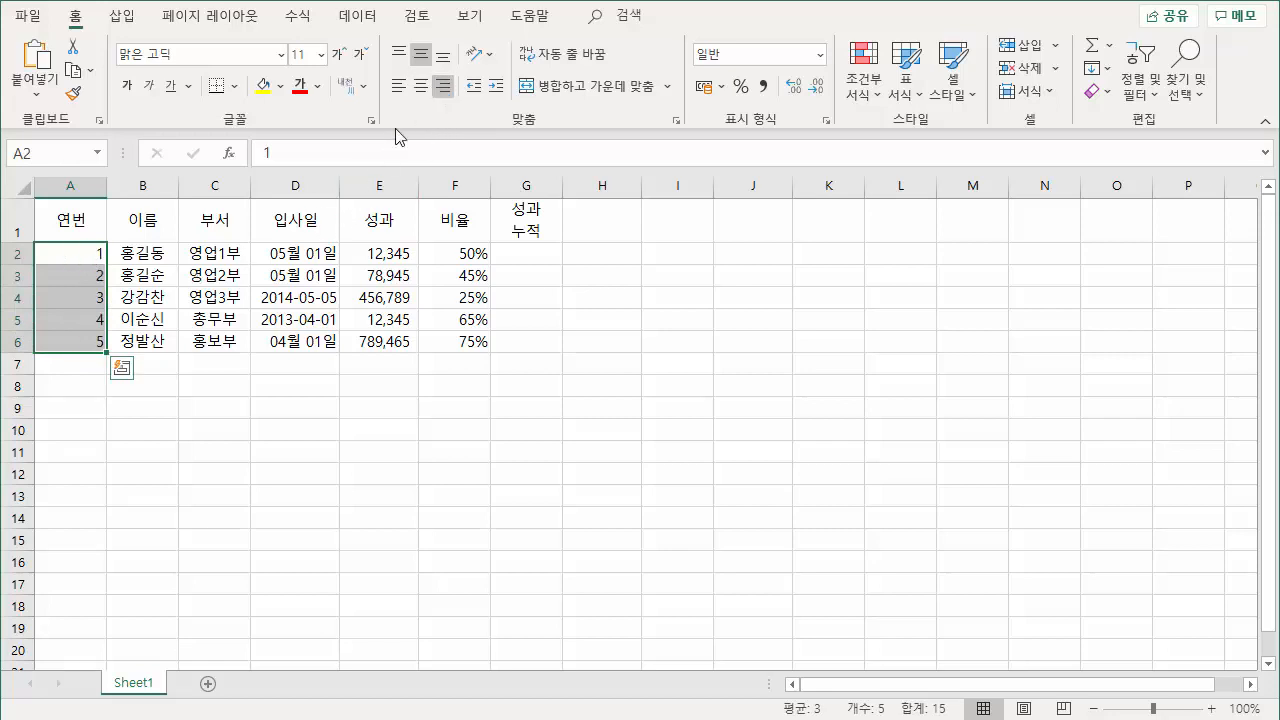
left_click(420, 88)
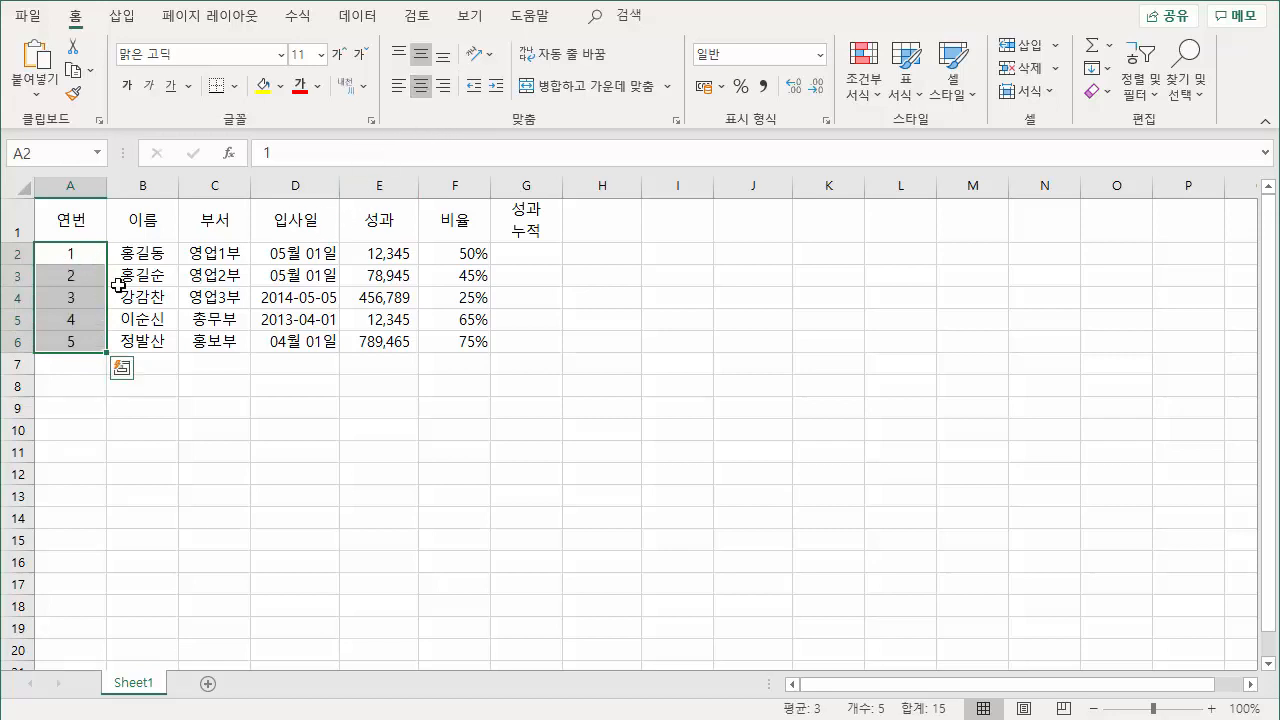
left_click(265, 359)
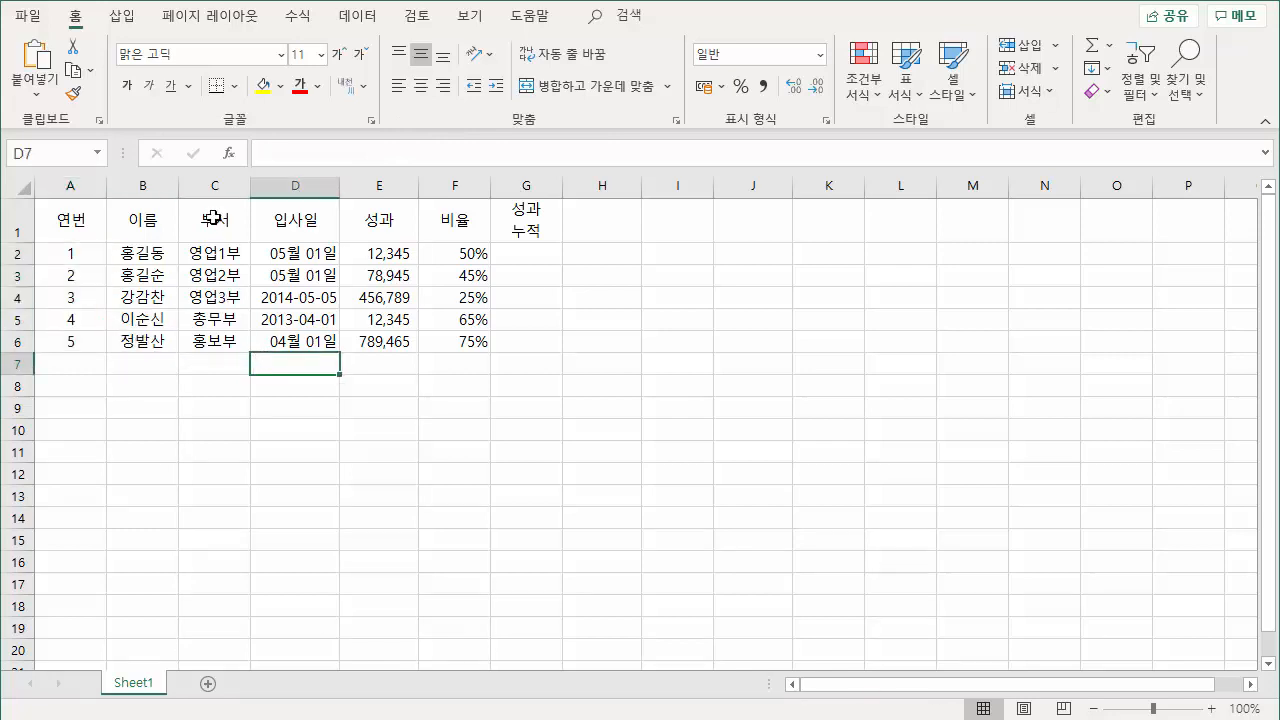
Step: Apply all borders (모든 테두리) to the whole table A1:G6
left_click_drag(67, 221, 522, 342)
left_click_drag(620, 270, 745, 342)
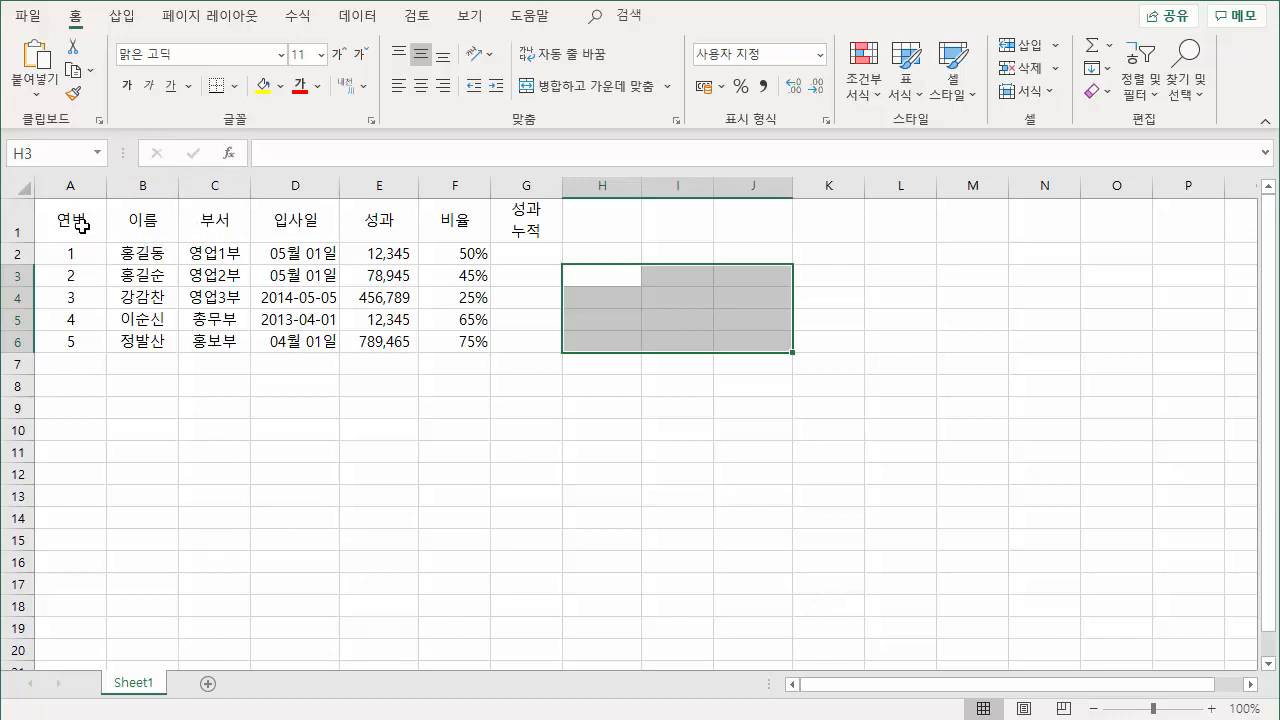
left_click_drag(82, 225, 522, 337)
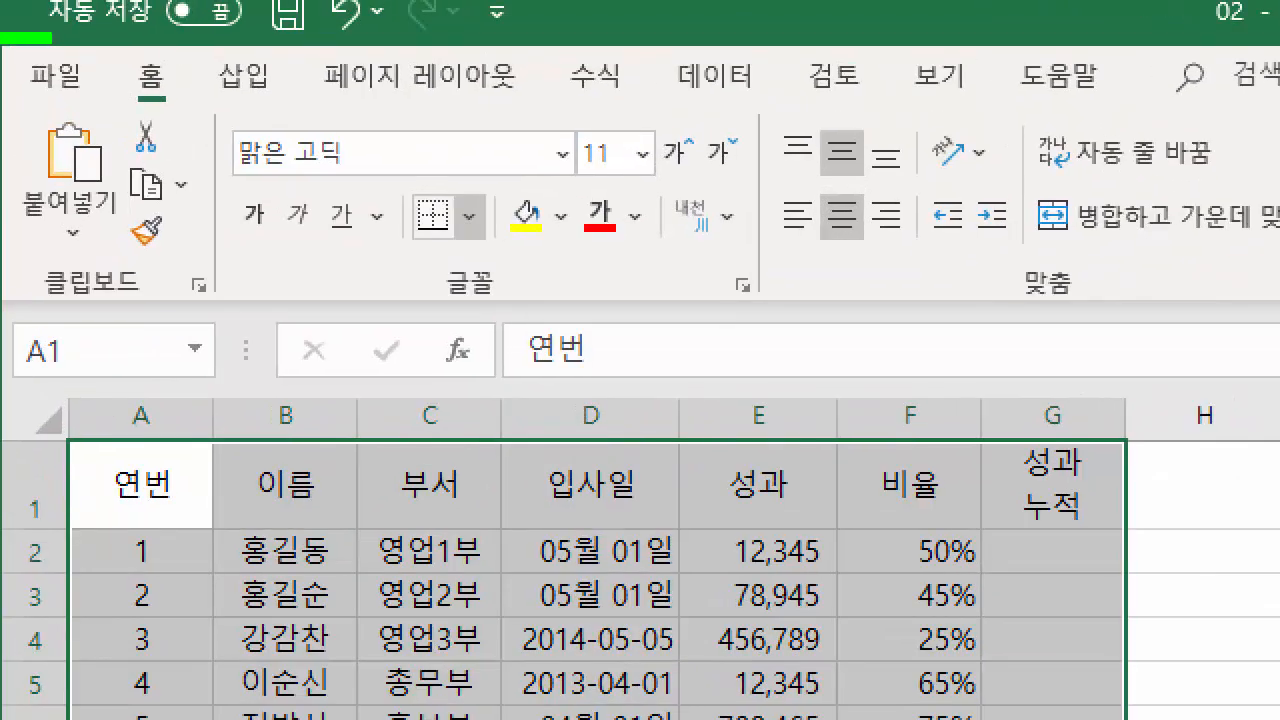
mouse_move(458, 270)
left_mouse_down()
mouse_move(377, 200)
mouse_move(512, 224)
mouse_move(455, 272)
left_mouse_up()
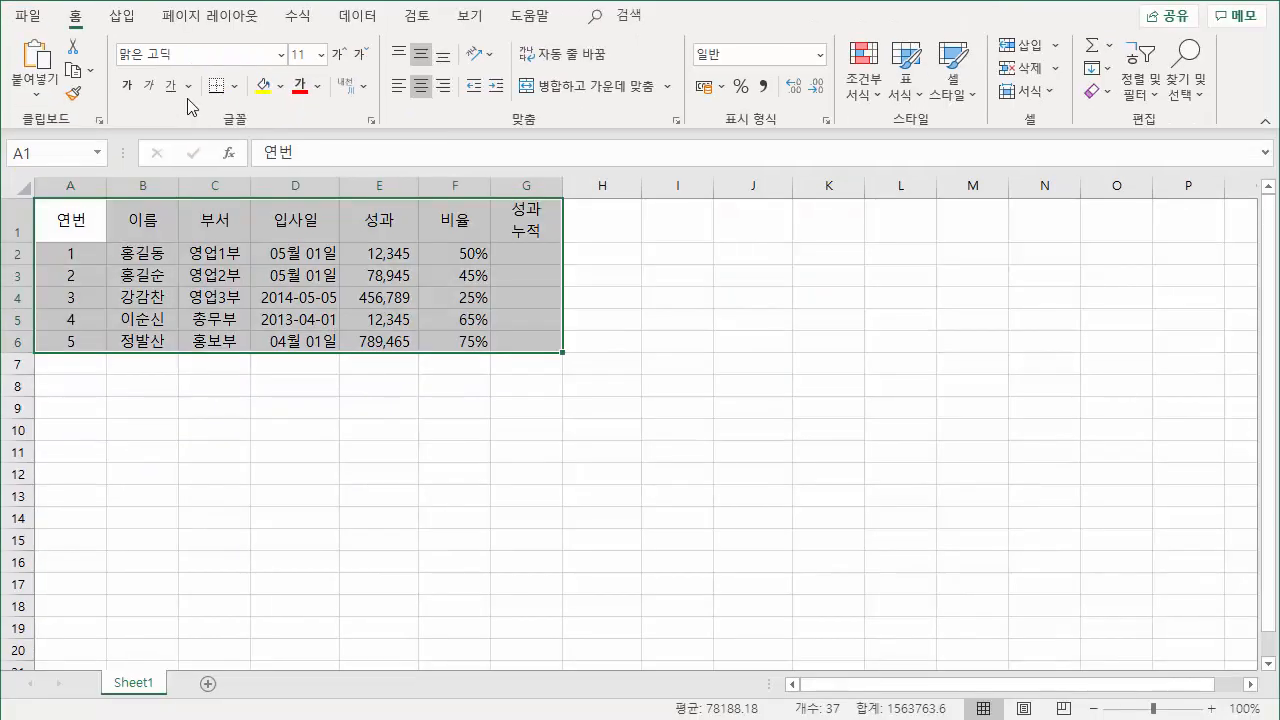
left_click(236, 88)
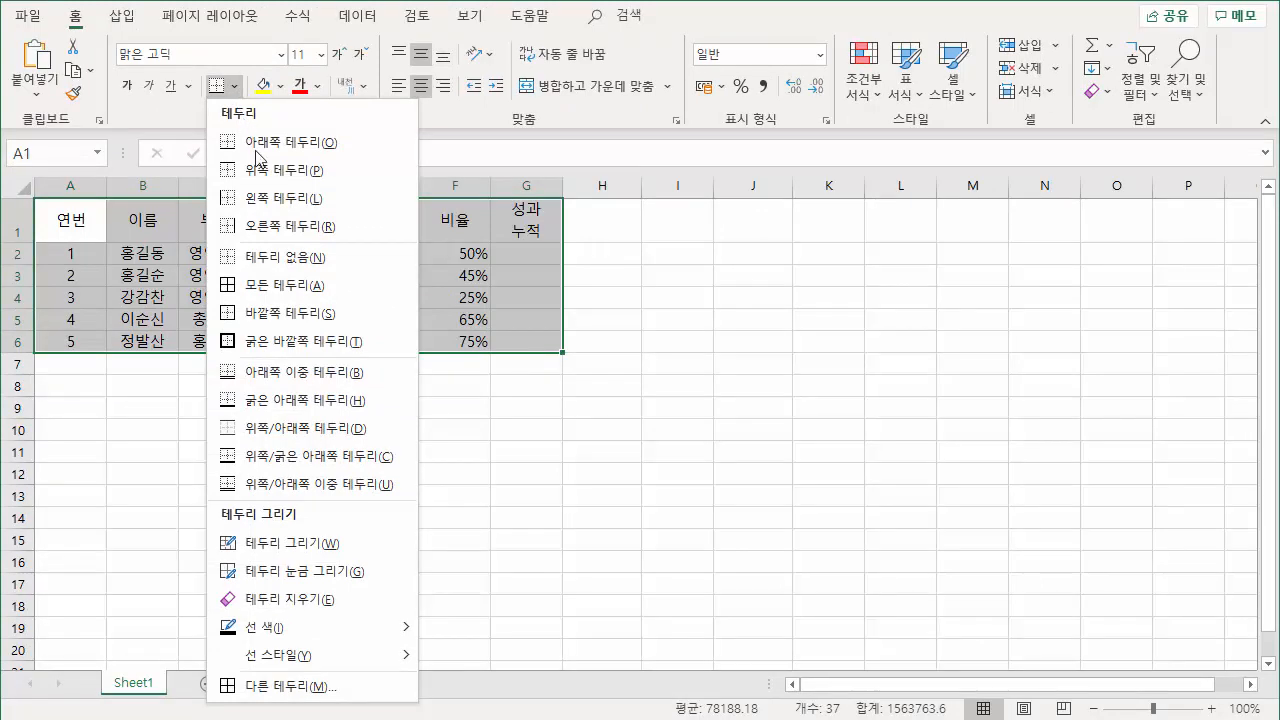
left_click(274, 290)
left_click(238, 302)
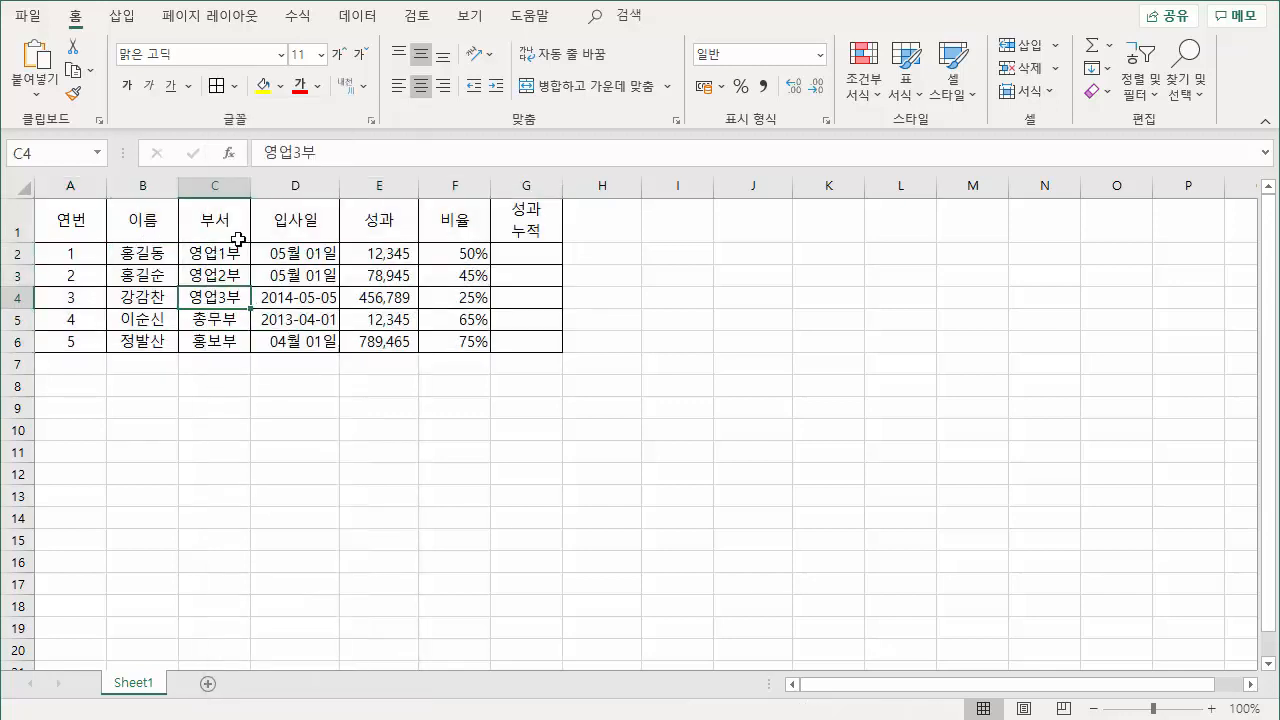
left_click(676, 260)
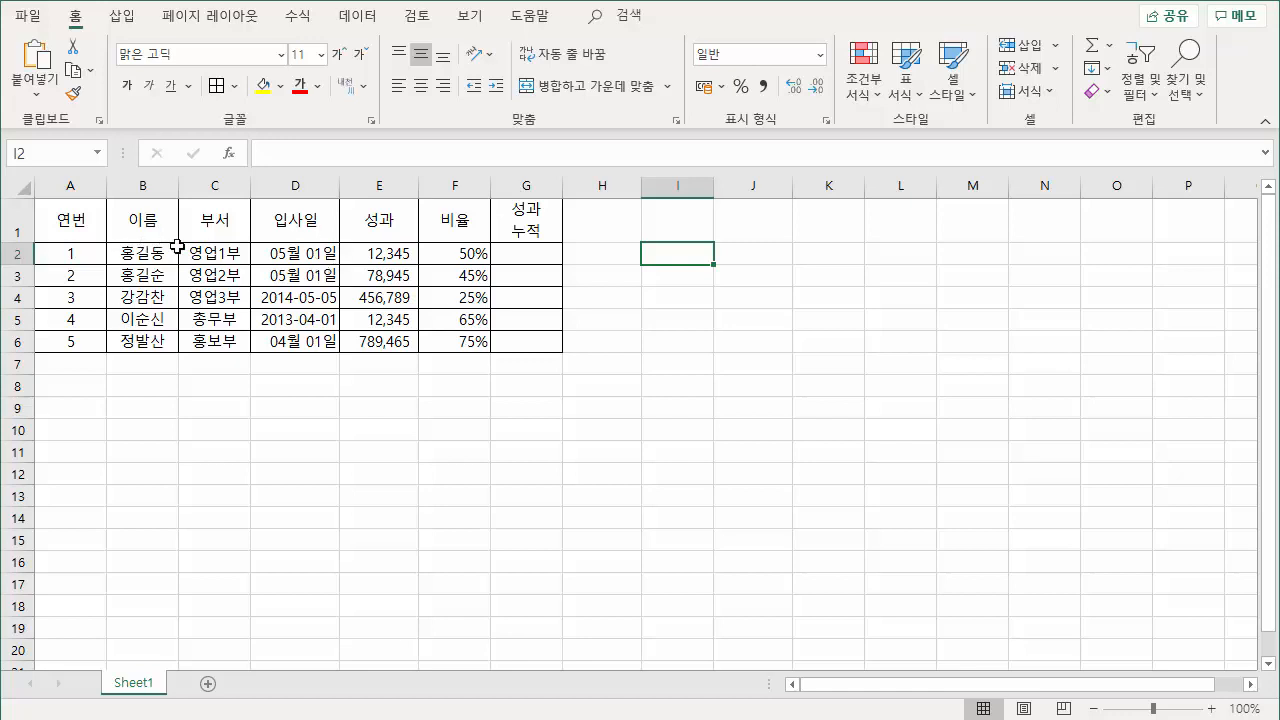
Step: Remove all borders from the table A1:G6 with 테두리 없음
left_click_drag(70, 222, 524, 336)
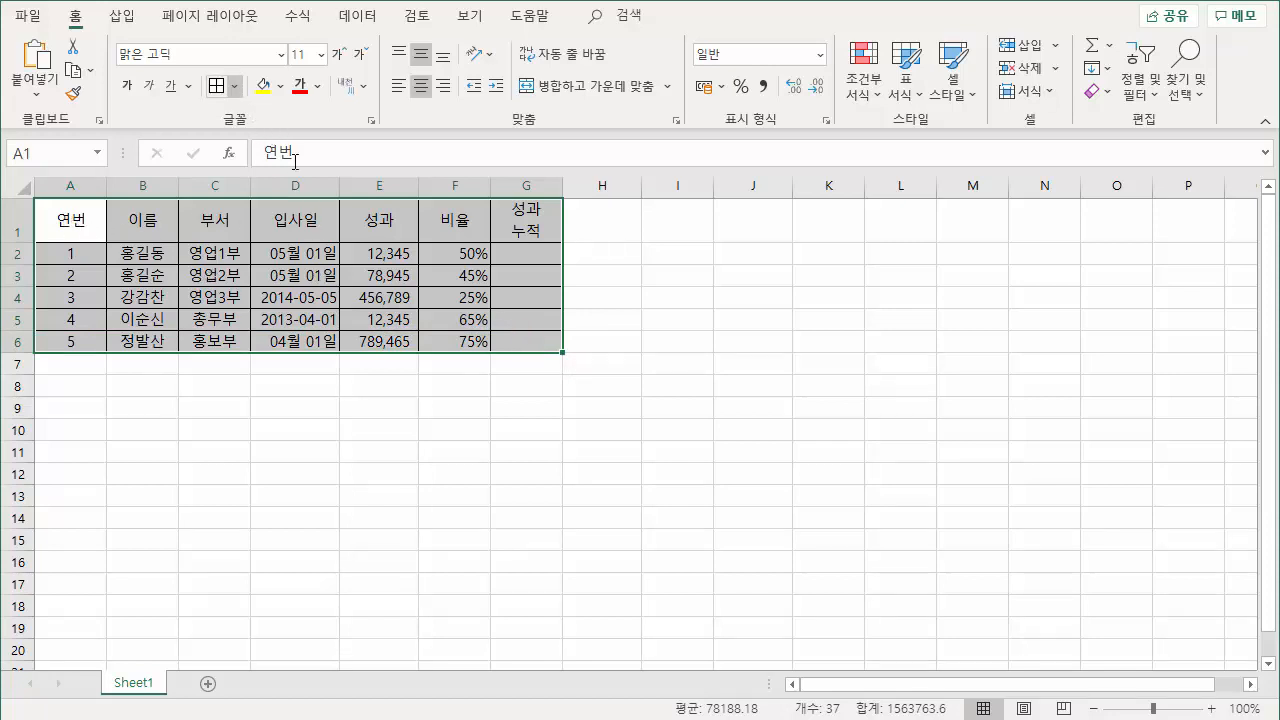
left_click(235, 87)
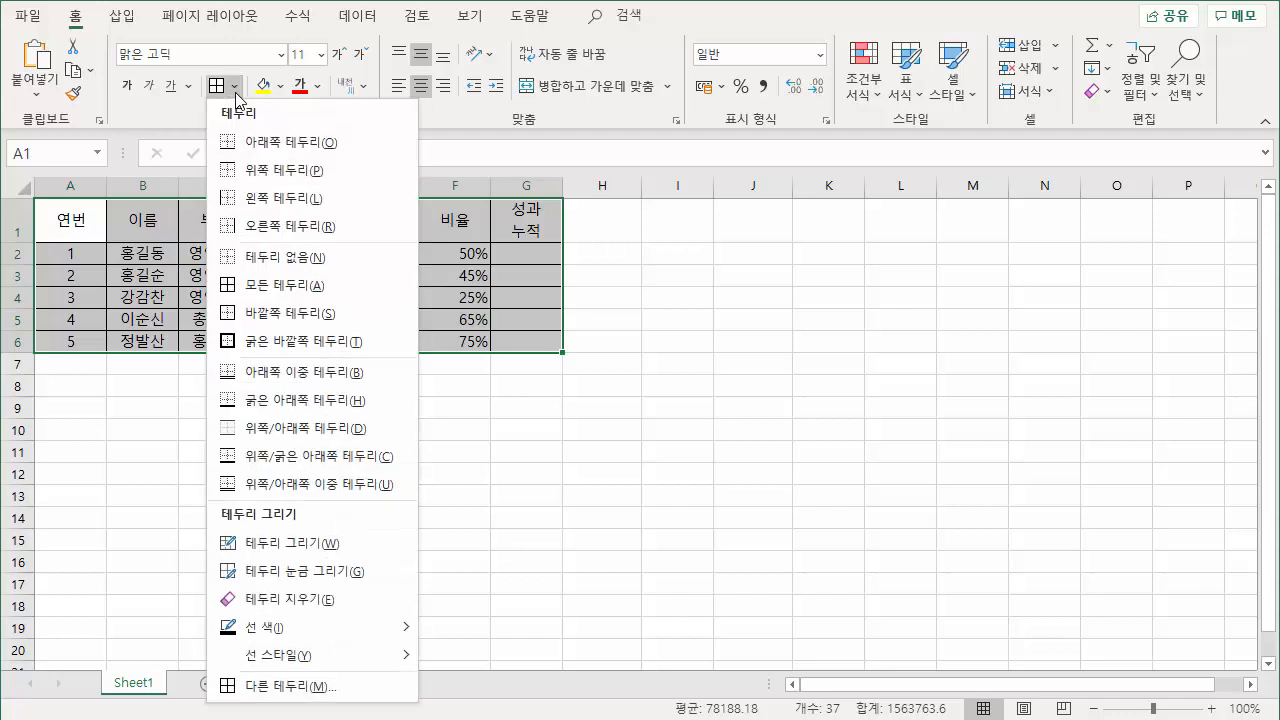
left_click(290, 260)
left_click(314, 382)
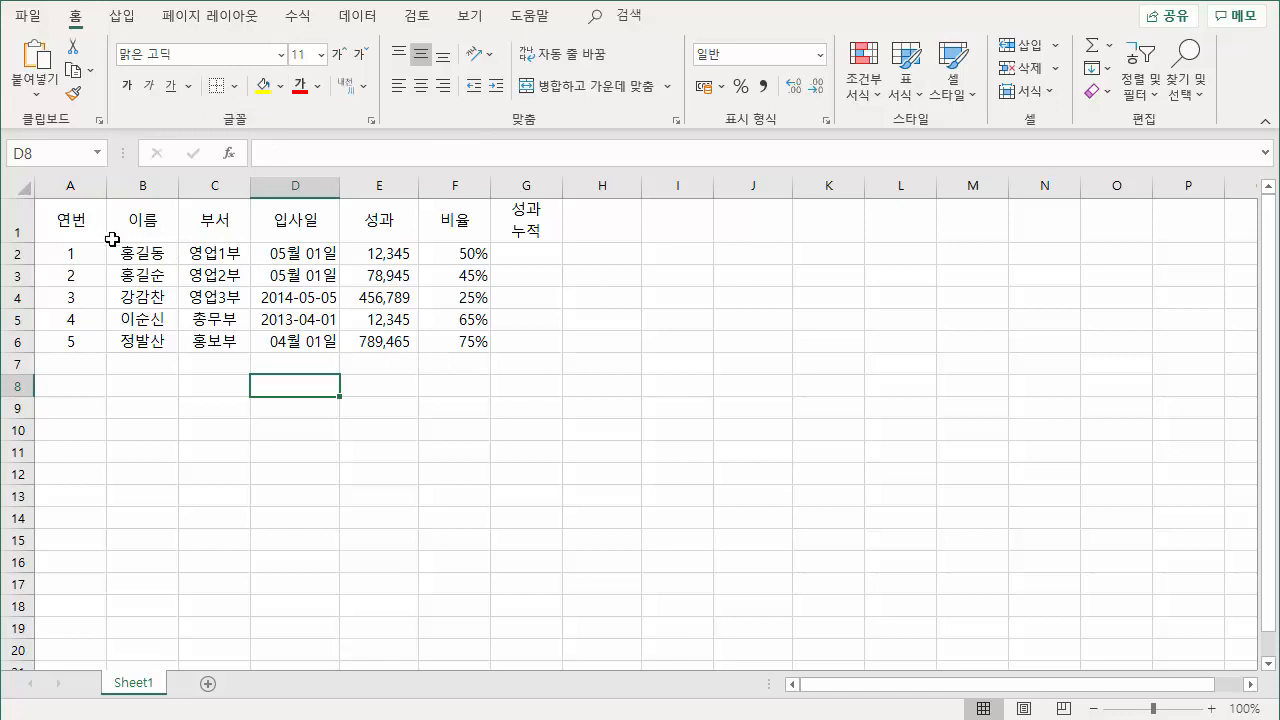
Step: Select the header row A1:G1 and data rows A2:G6 together as separate ranges and apply all borders (모든 테두리)
left_click_drag(74, 220, 532, 220)
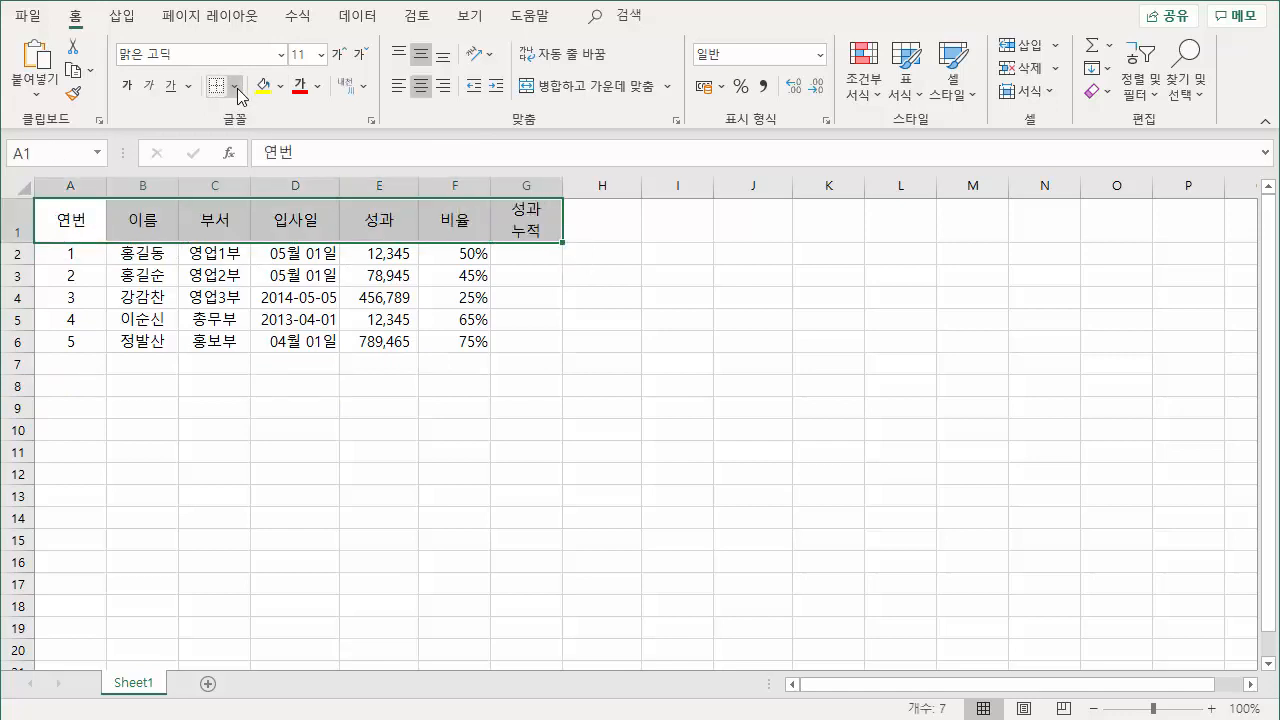
left_click(255, 320)
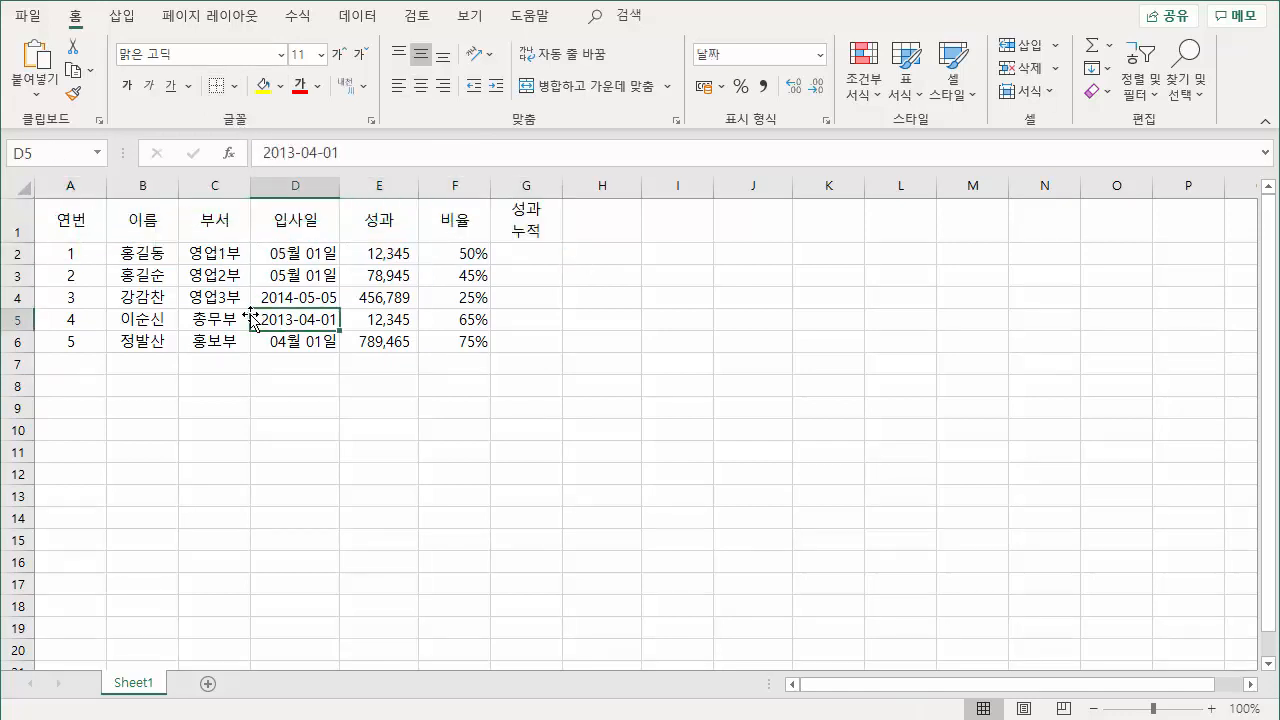
left_click_drag(72, 222, 496, 223)
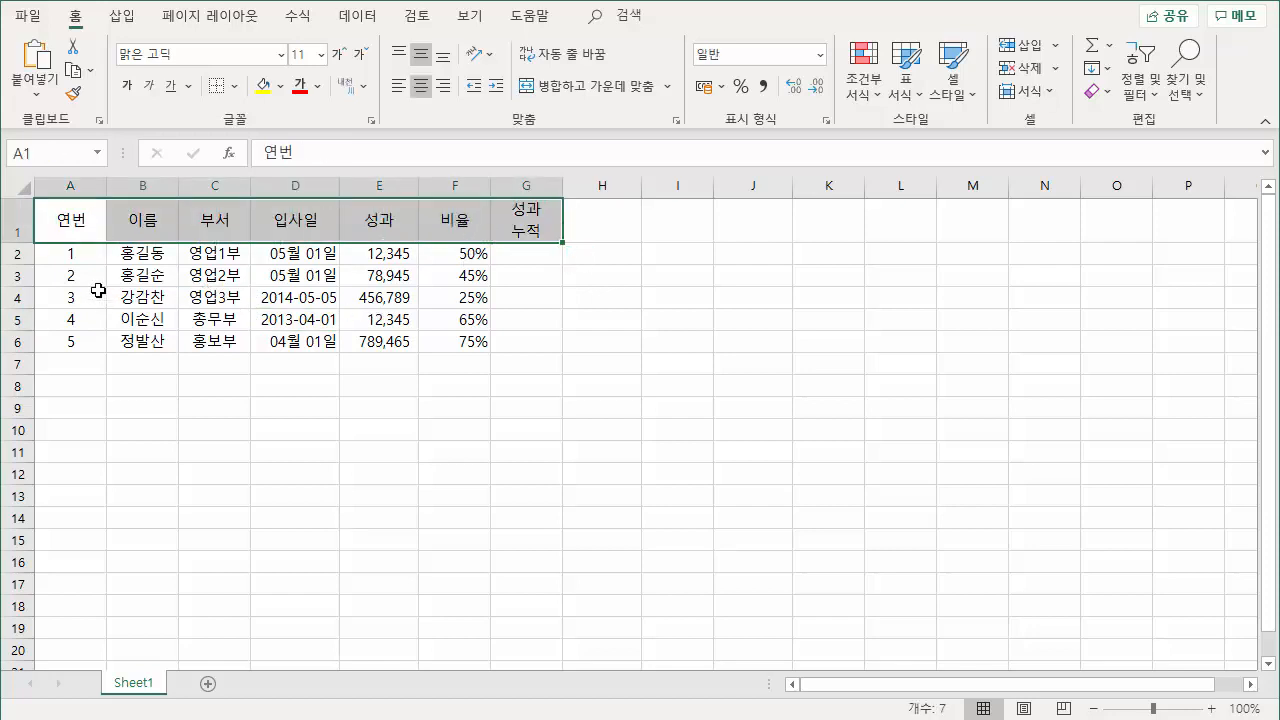
left_click_drag(80, 253, 510, 343)
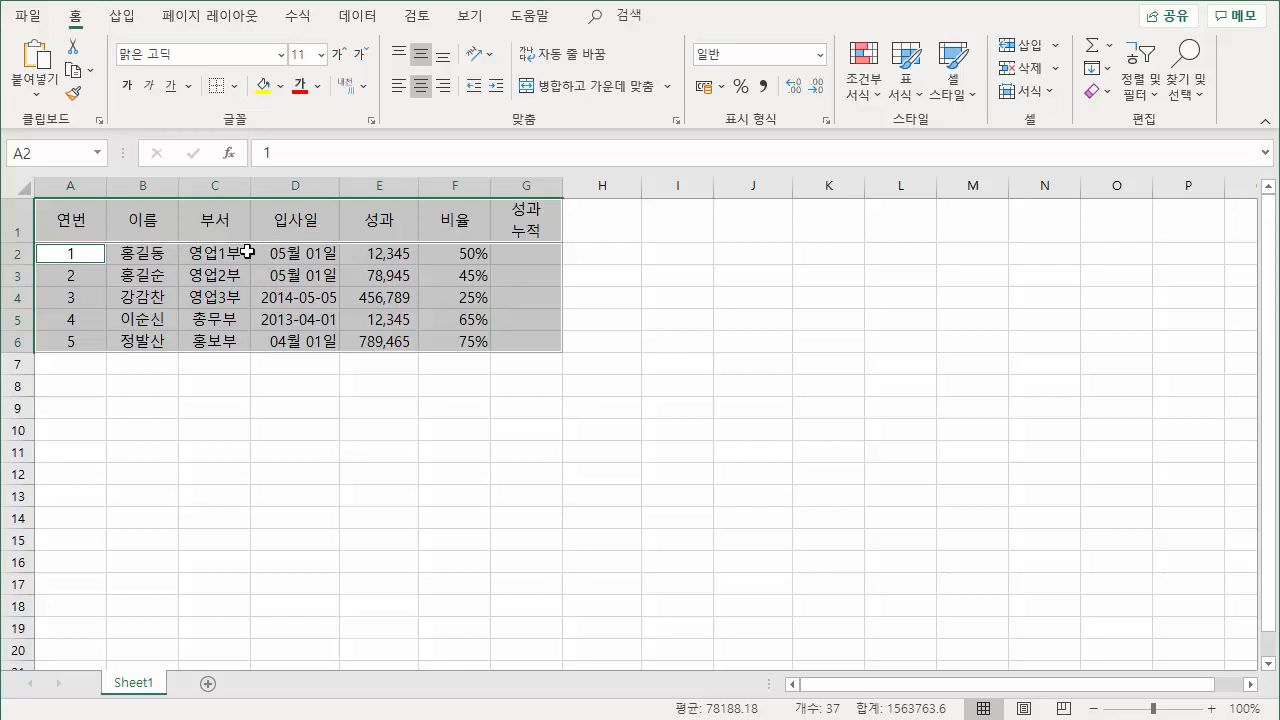
left_click(237, 87)
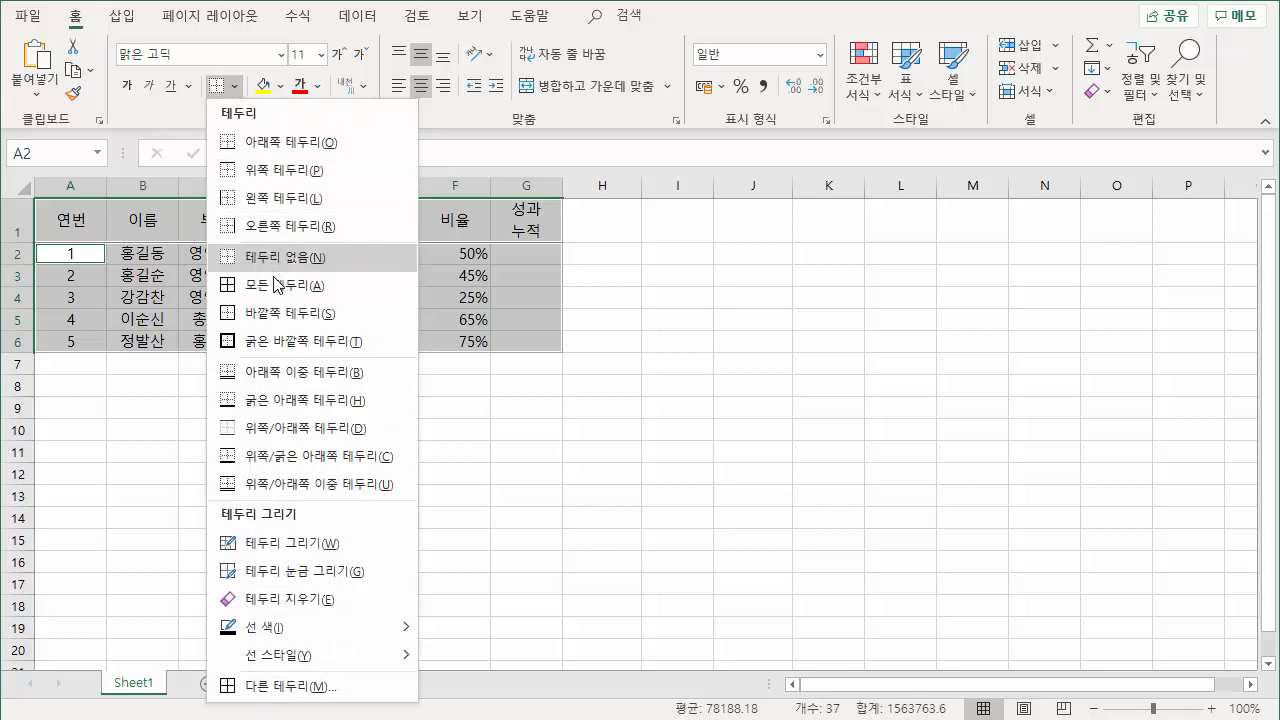
left_click(272, 285)
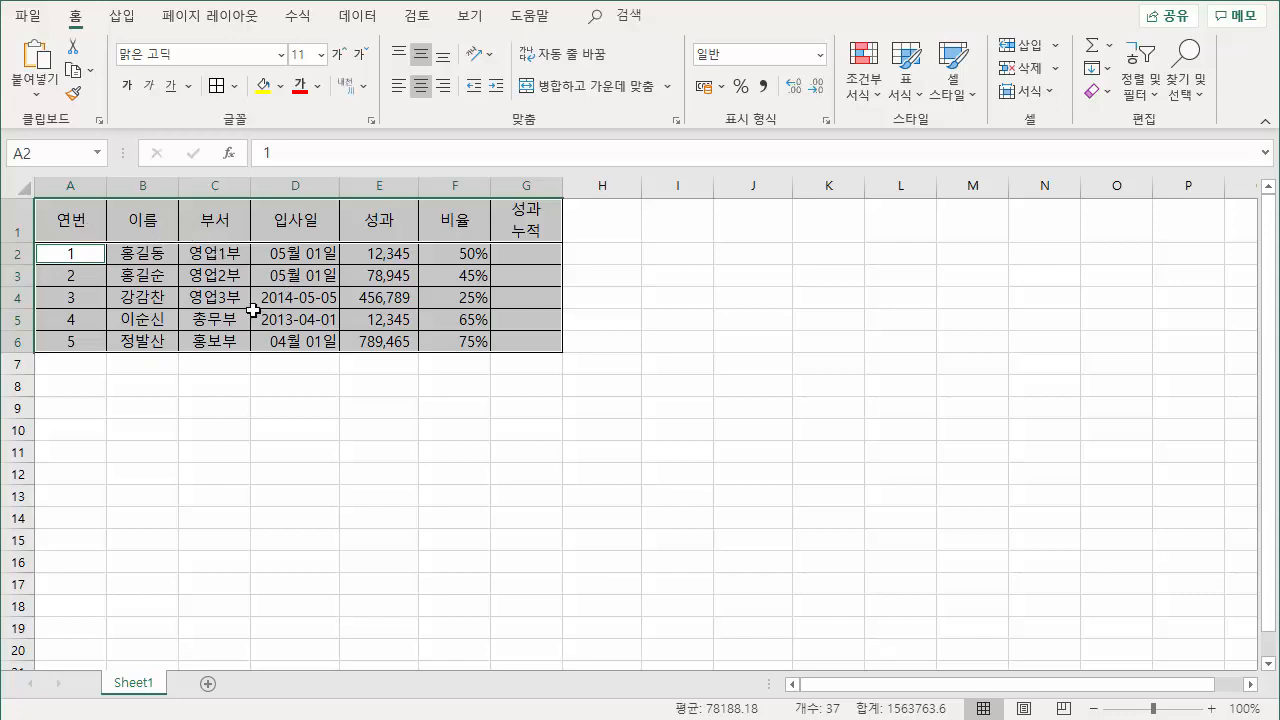
Step: Add thick outside borders (굵은 바깥쪽 테두리) around each of the two selected ranges, A1:G1 and A2:G6
left_click(234, 90)
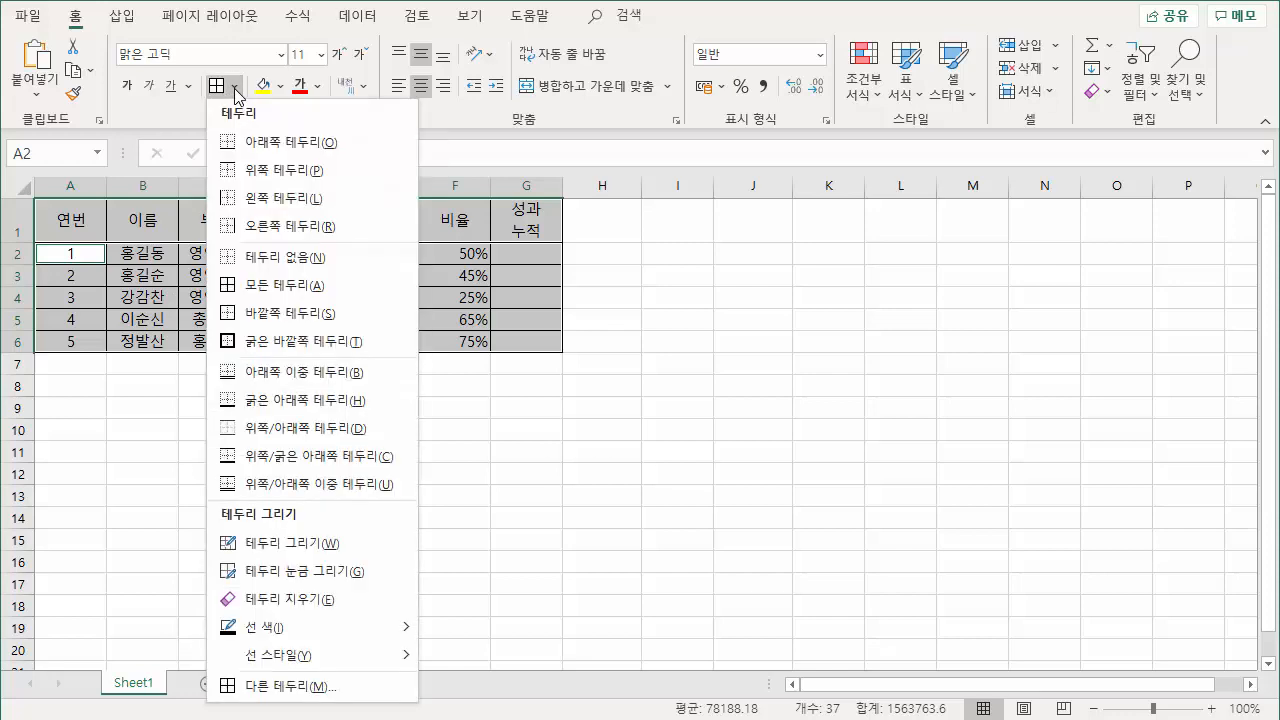
left_click(297, 343)
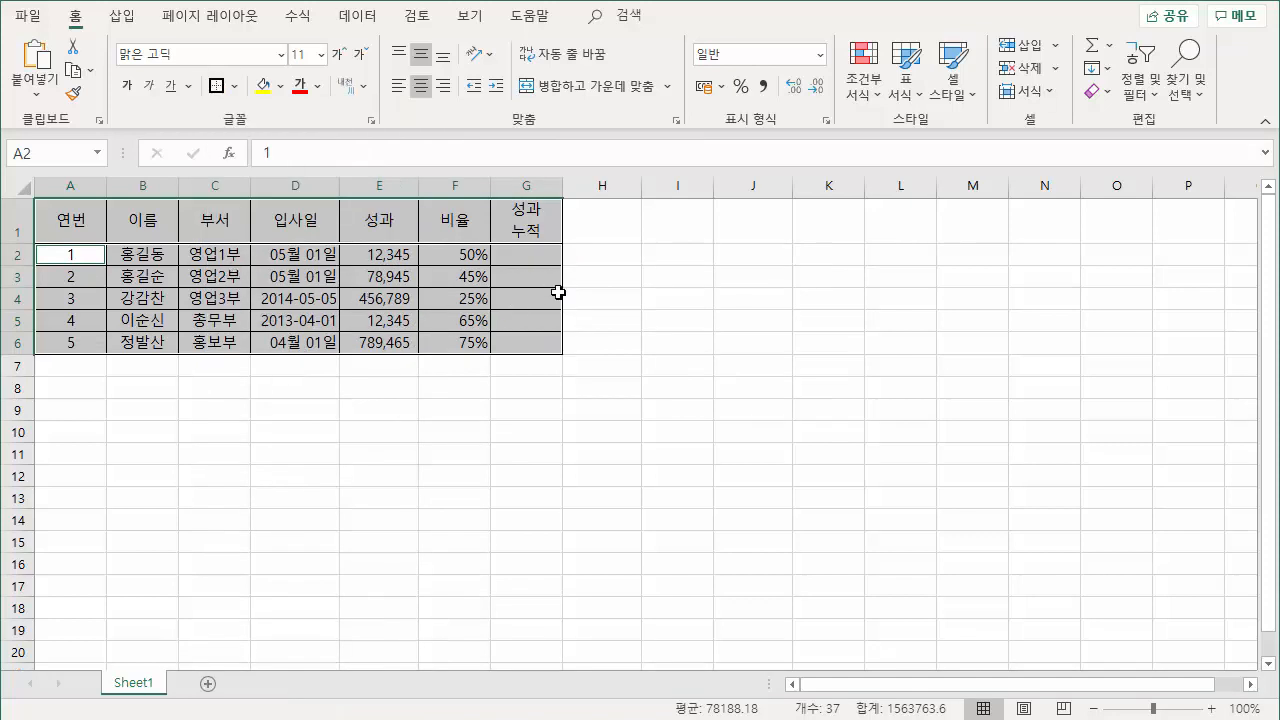
left_click(608, 278)
left_click(82, 214)
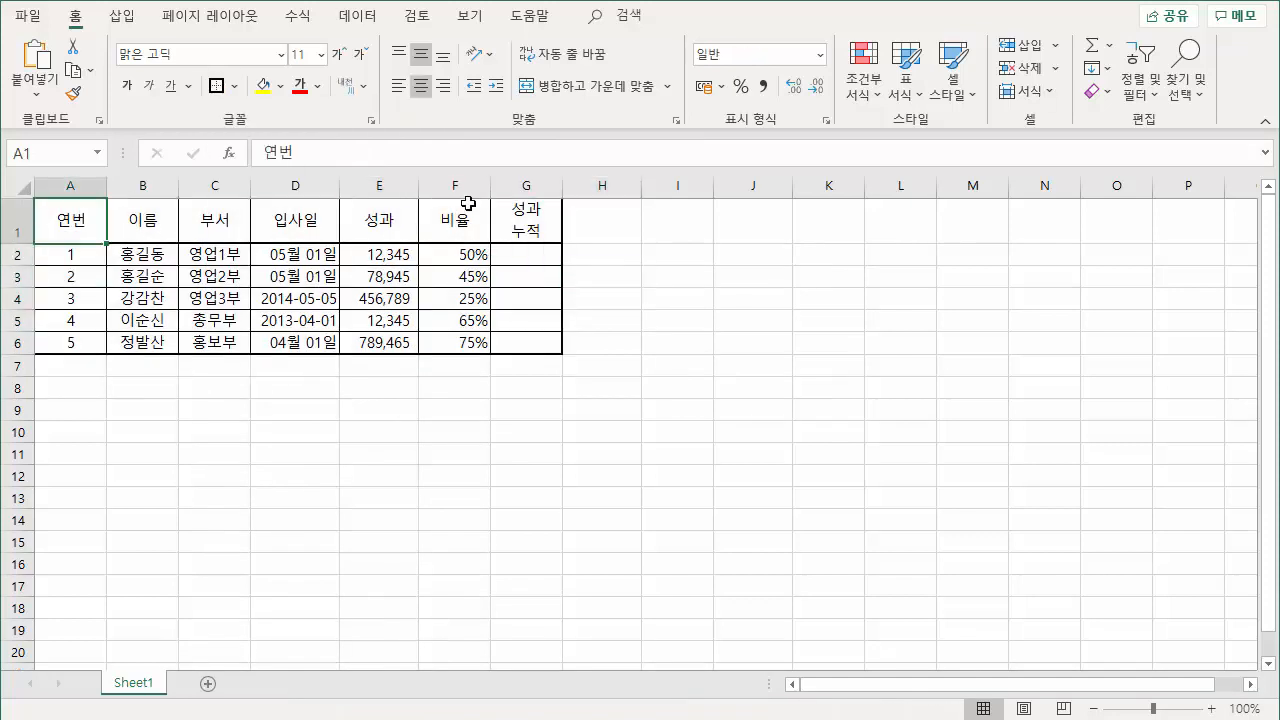
left_click(509, 206)
left_click(531, 322)
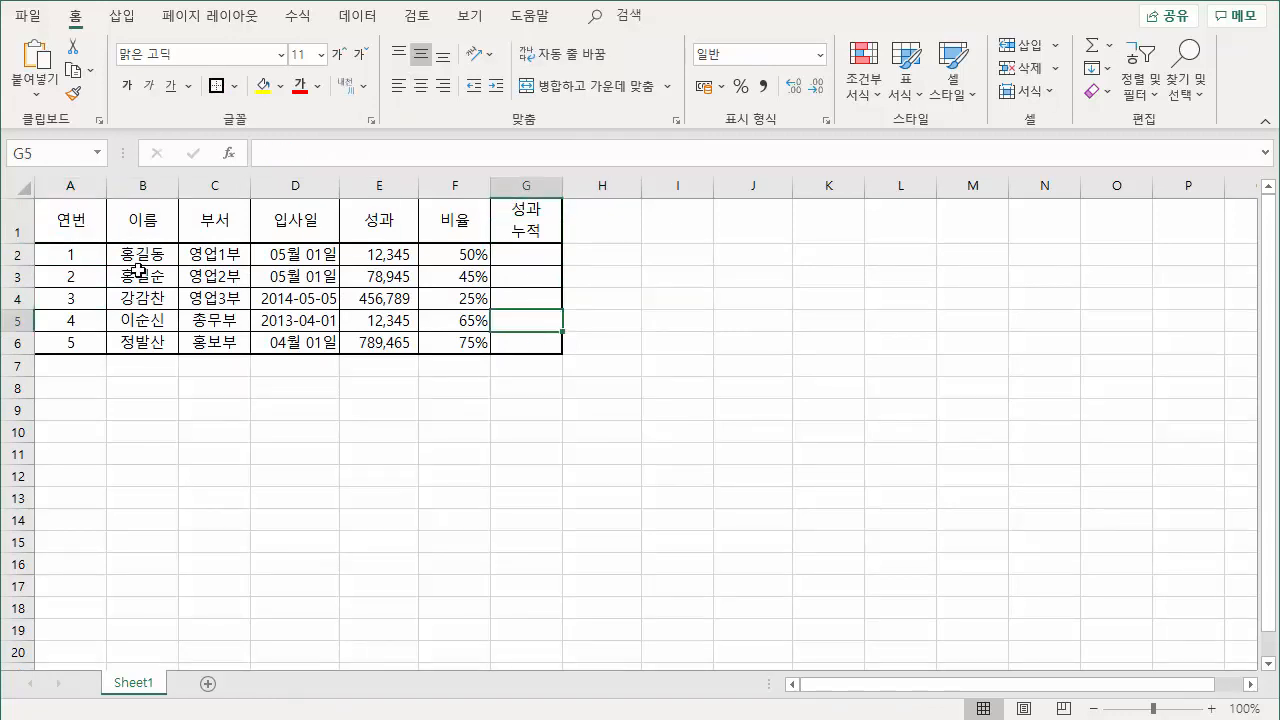
Step: Reset the table A1:G6 to plain thin gridlines by applying all borders (모든 테두리)
left_click_drag(70, 222, 527, 222)
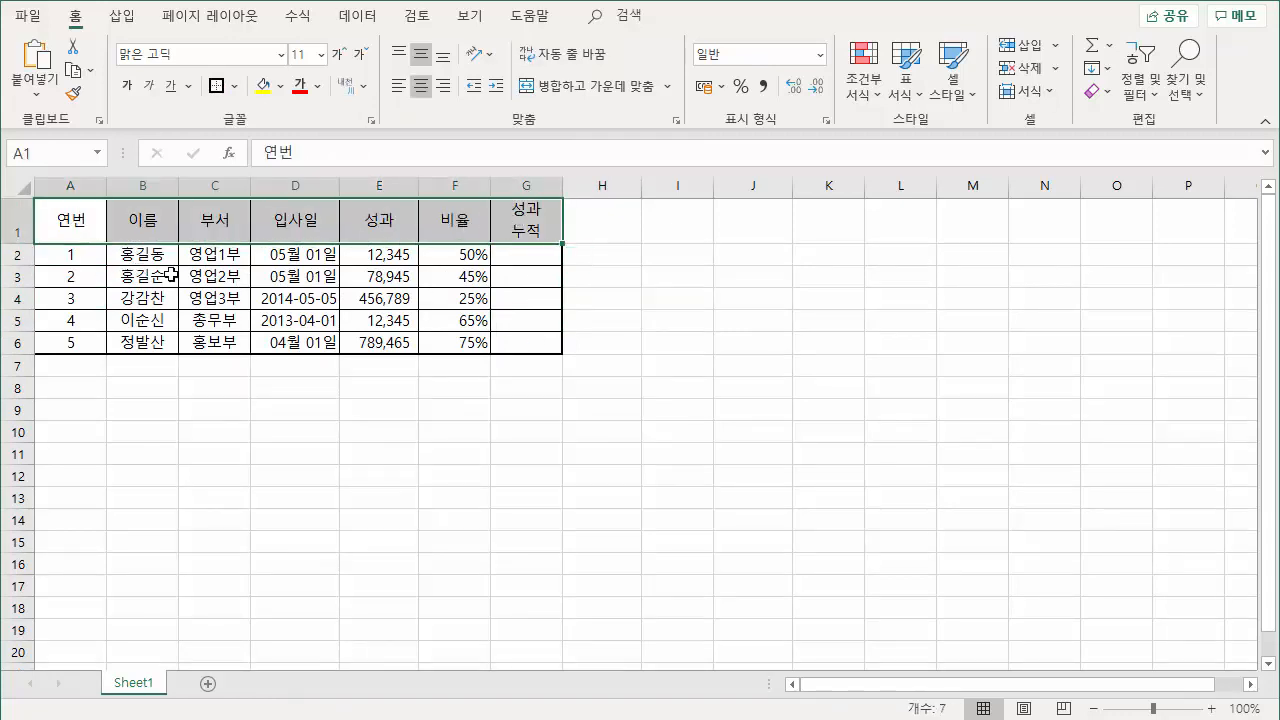
left_click(425, 411)
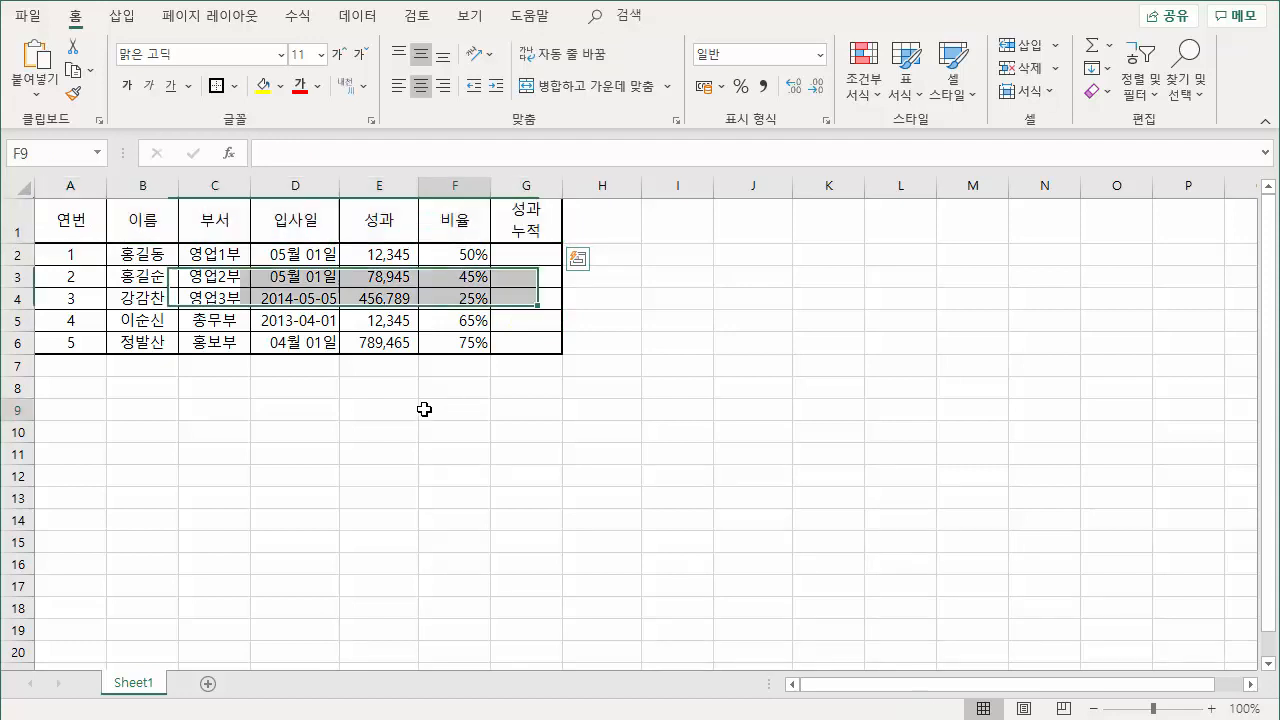
left_click_drag(72, 229, 530, 343)
left_click(234, 86)
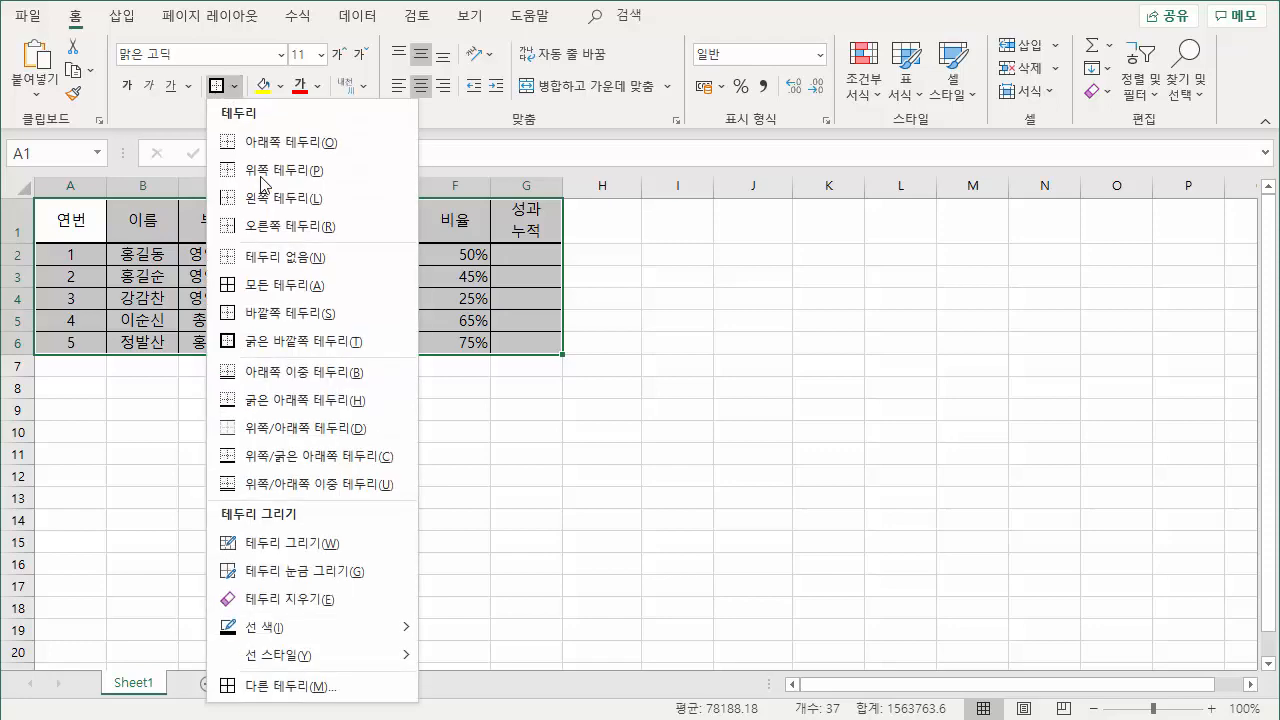
left_click(272, 290)
left_click(143, 320)
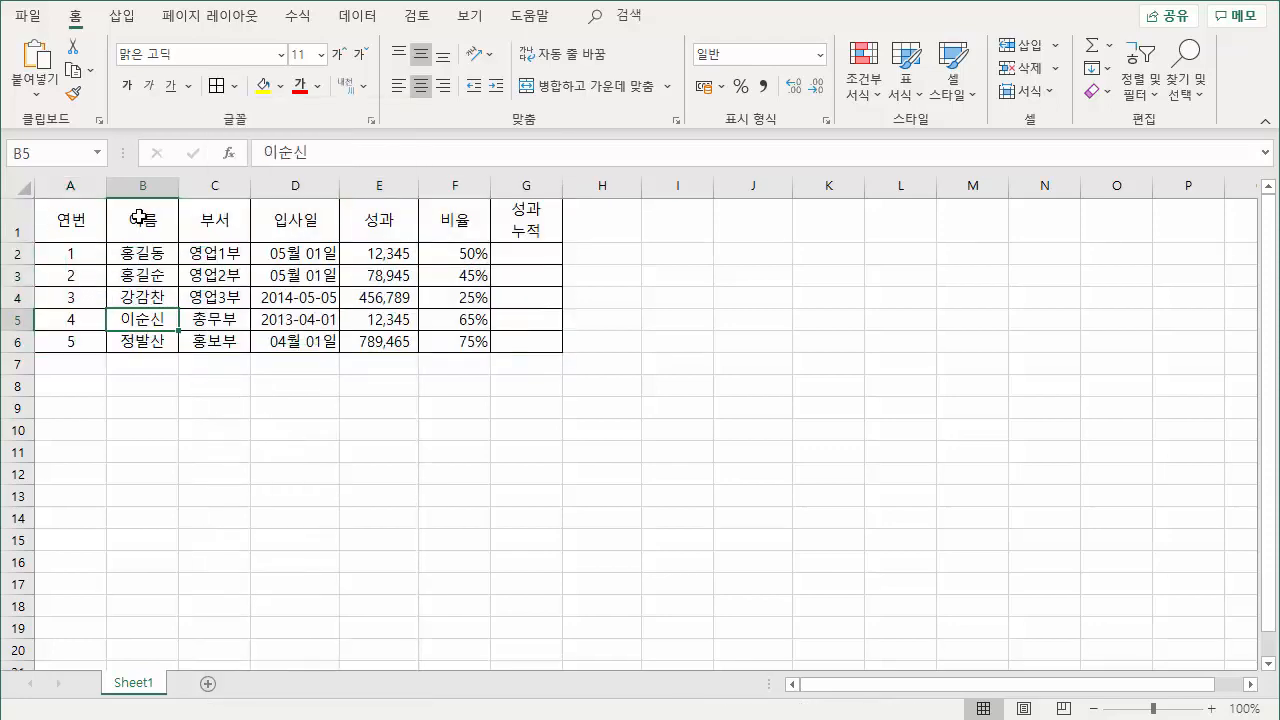
Step: Apply thick outside borders (굵은 바깥쪽 테두리) to the header row A1:G1 and, separately, to the data rows A2:G6
left_click_drag(72, 220, 493, 216)
left_click(234, 87)
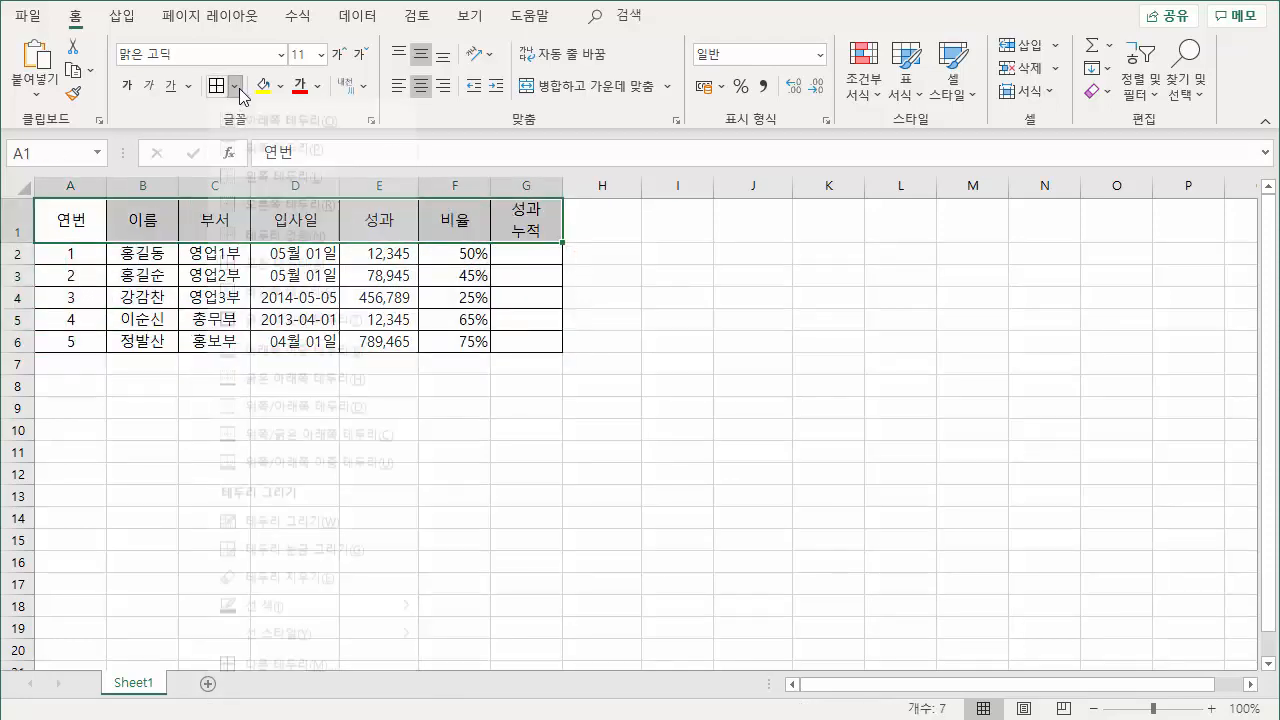
left_click(294, 341)
left_click_drag(80, 254, 527, 342)
left_click(216, 86)
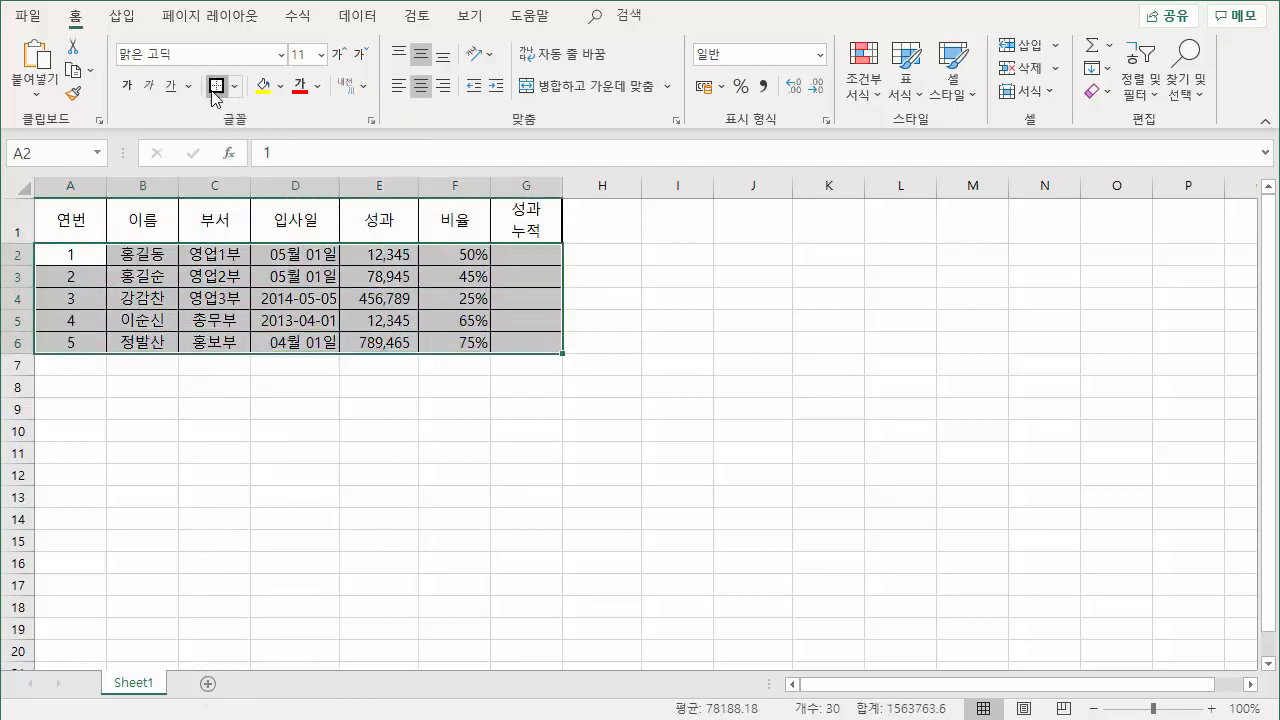
left_click(258, 322)
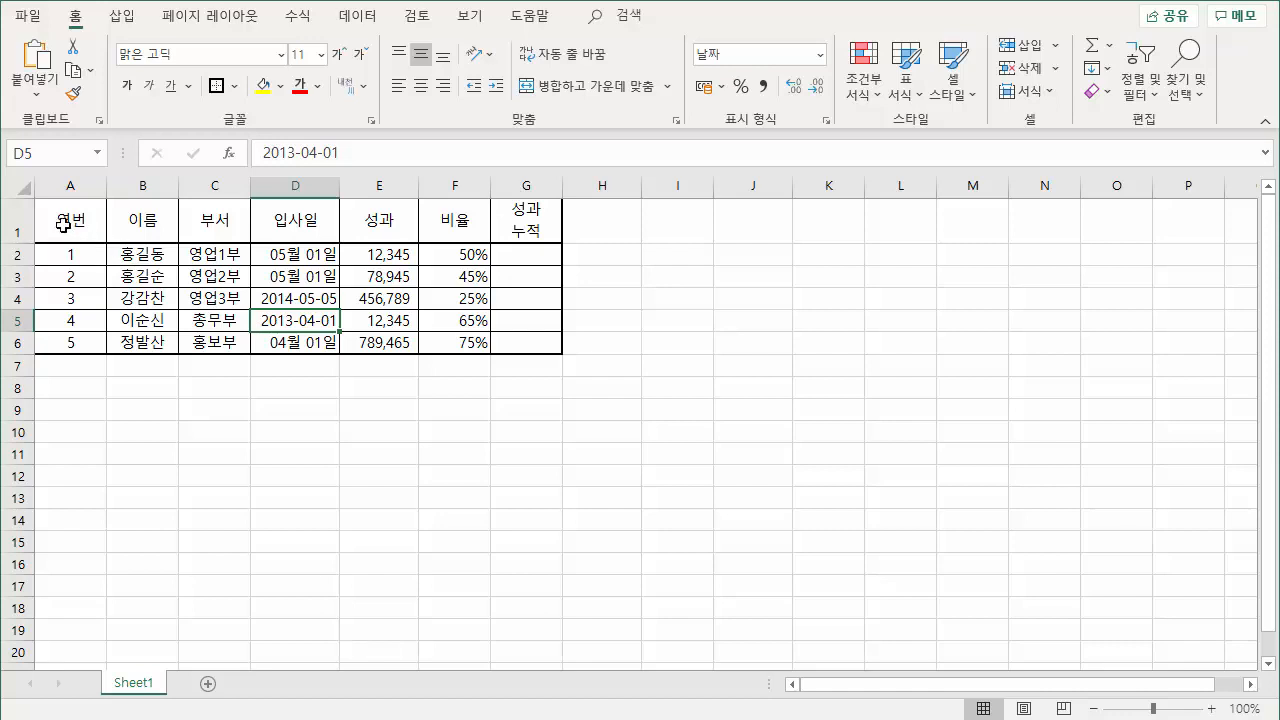
Step: Apply all borders (모든 테두리) to A1:G1 and A2:G6 as one multiple selection of separate ranges
left_click_drag(75, 219, 520, 222)
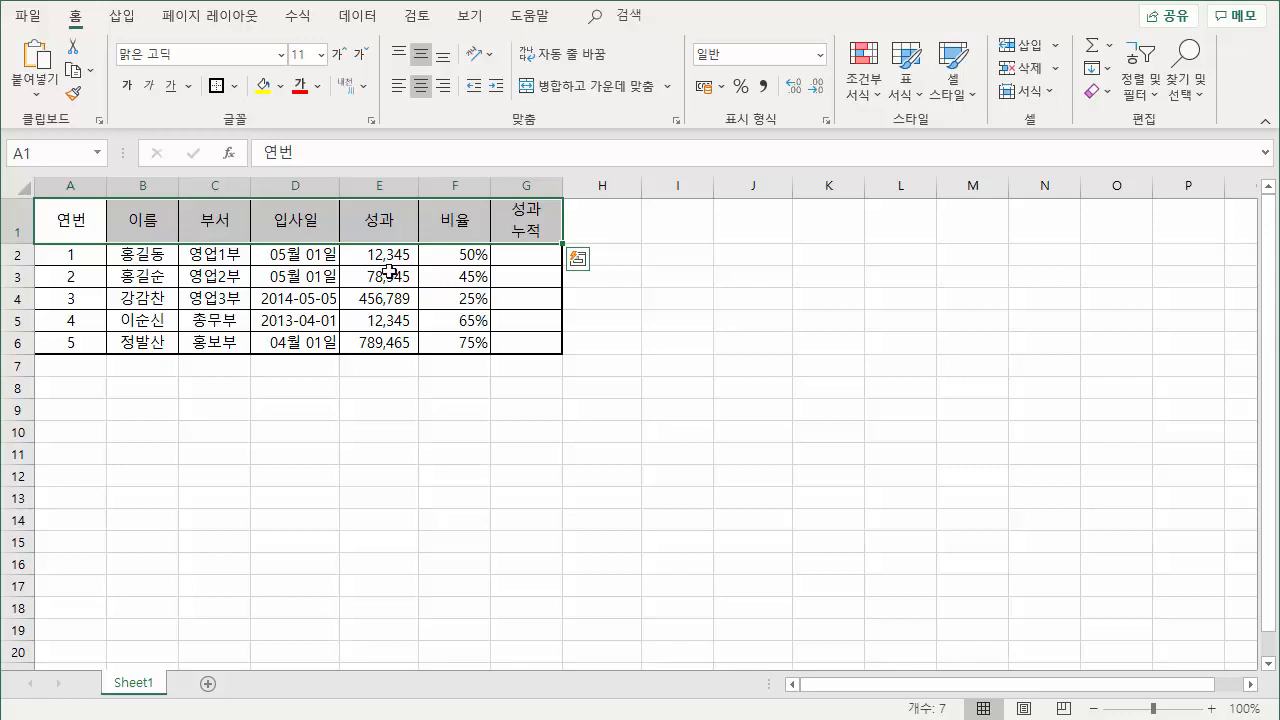
key("ctrl+q")
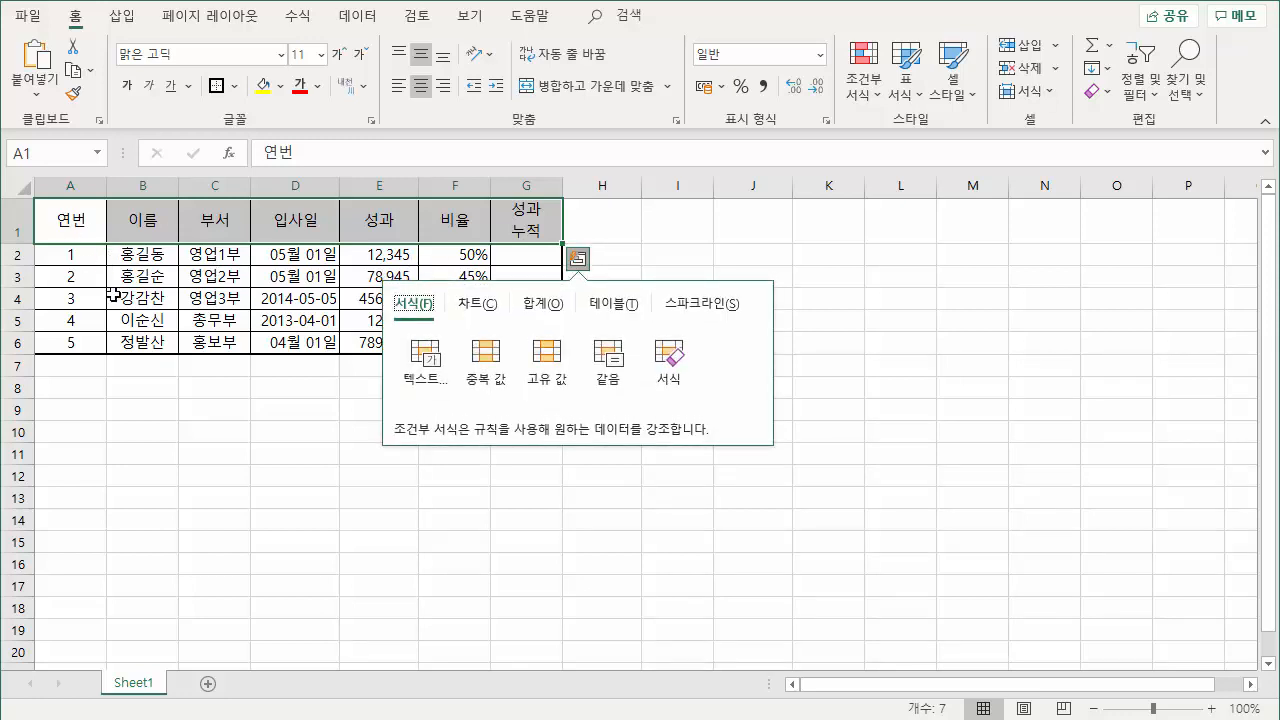
left_click_drag(75, 264, 539, 349)
left_click(234, 86)
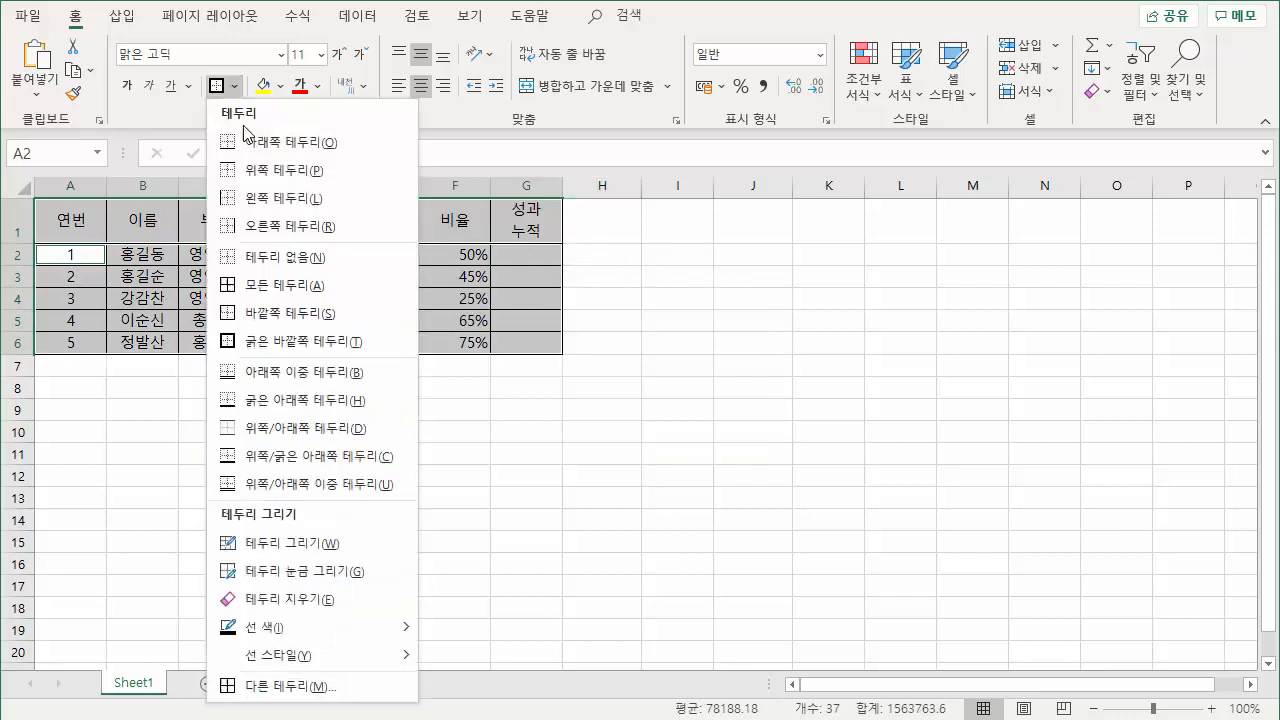
left_click(273, 291)
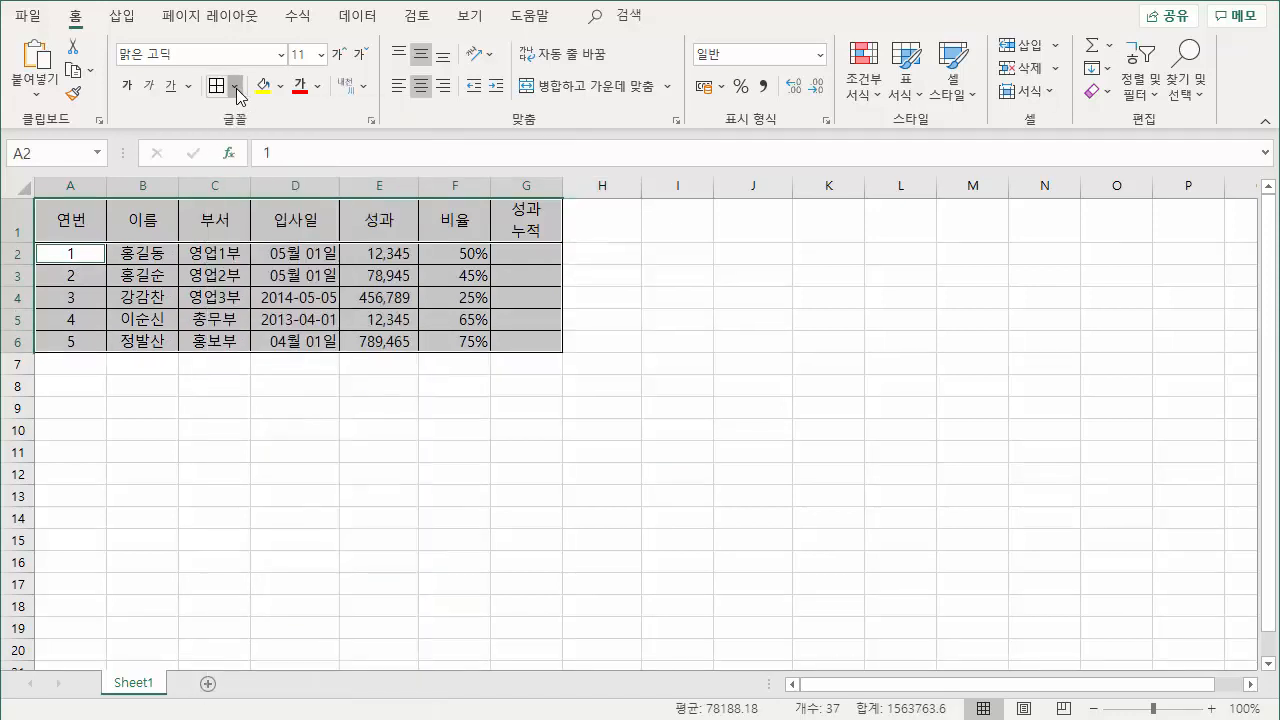
Step: Add thick outside borders (굵은 바깥쪽 테두리) around both the header range A1:G1 and the data range A2:G6
left_click(234, 86)
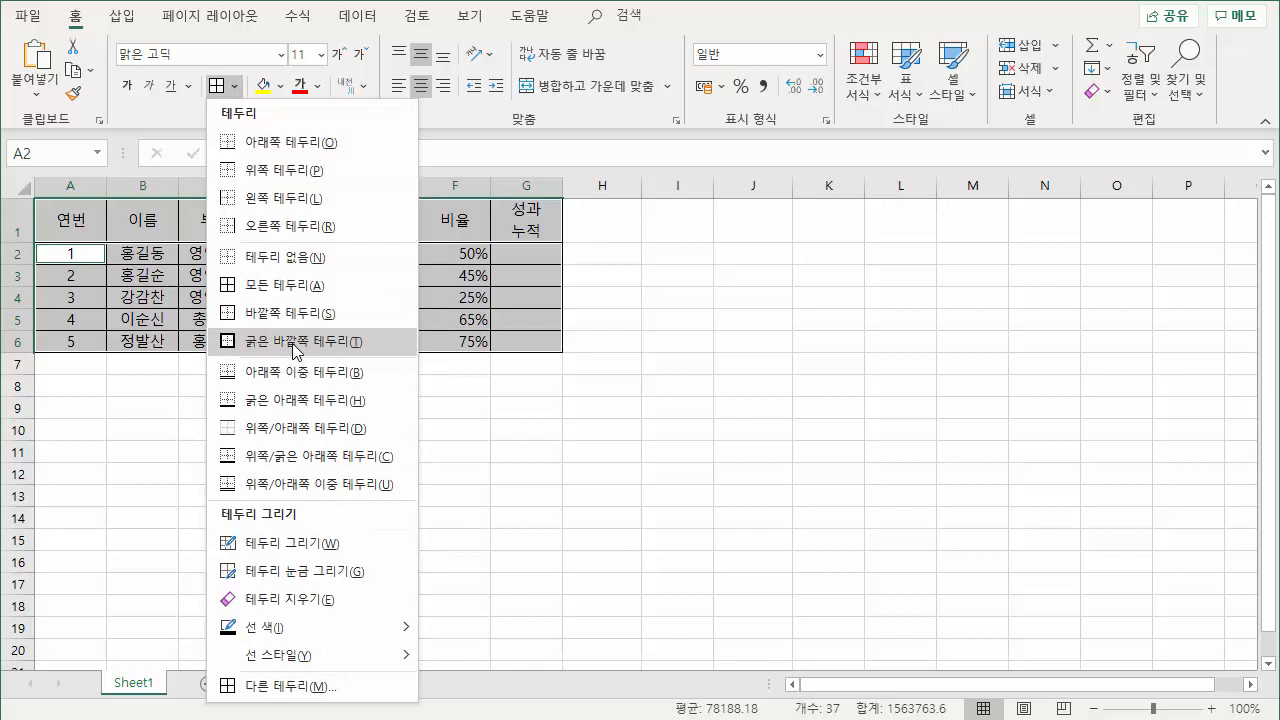
left_click(295, 341)
left_click(378, 390)
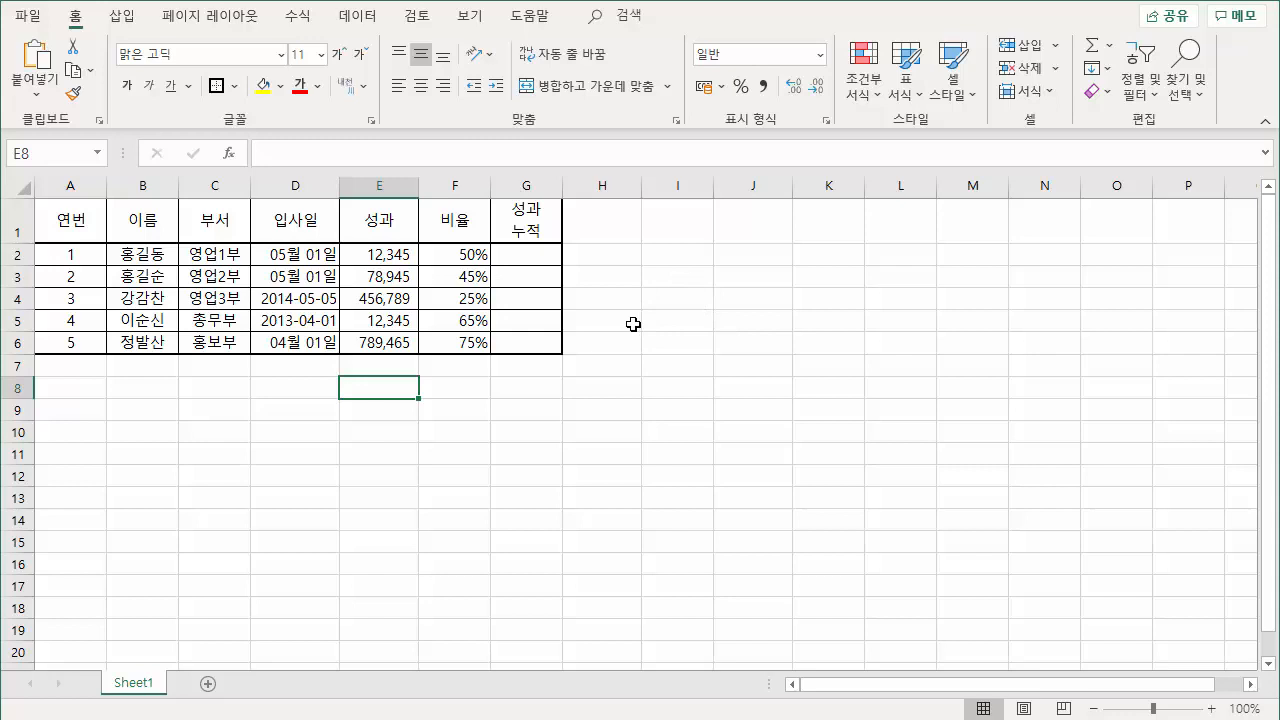
left_click(405, 318)
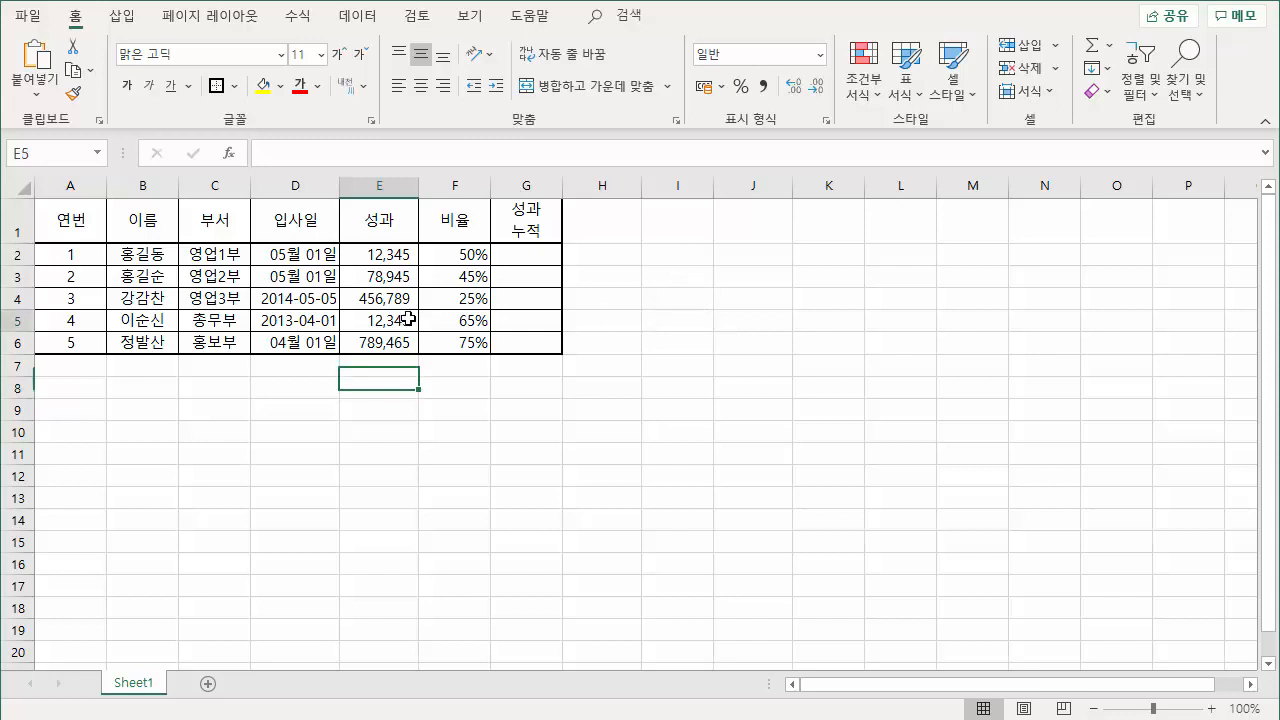
left_click(428, 320)
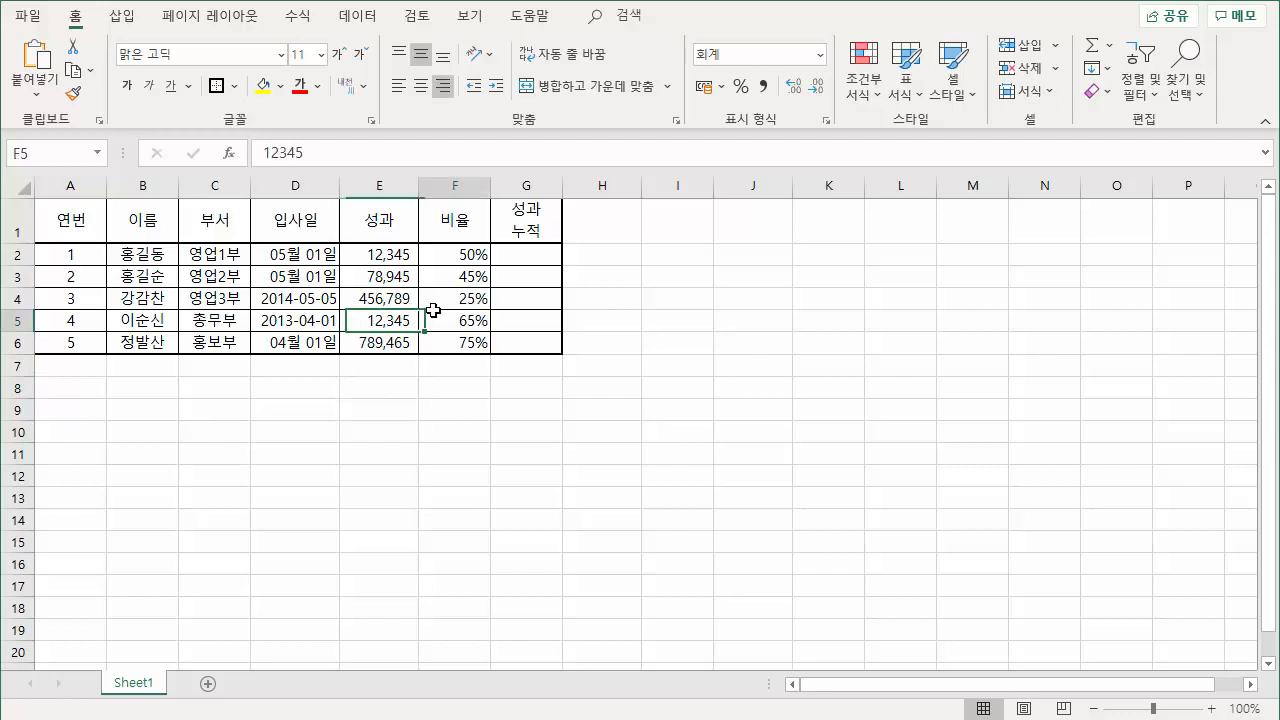
left_click(582, 320)
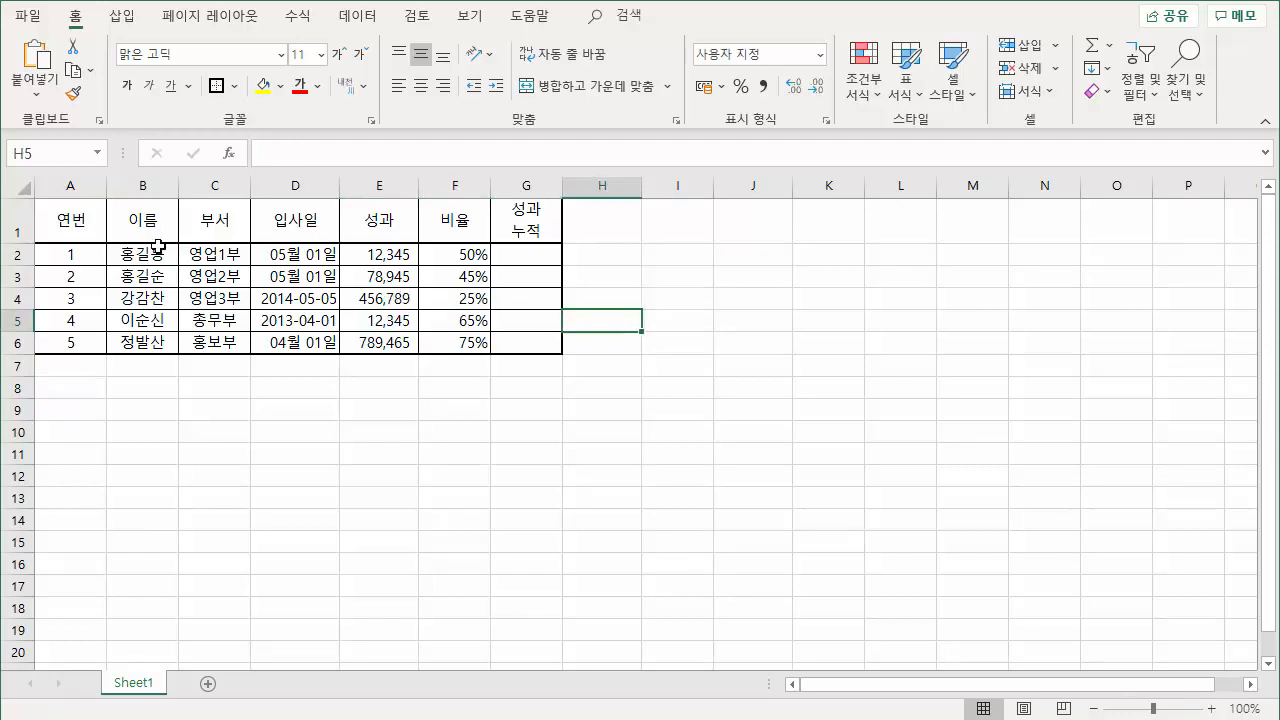
Step: Fill the header row A1:G1 with a light grey background and make its text bold
left_click_drag(63, 211, 514, 211)
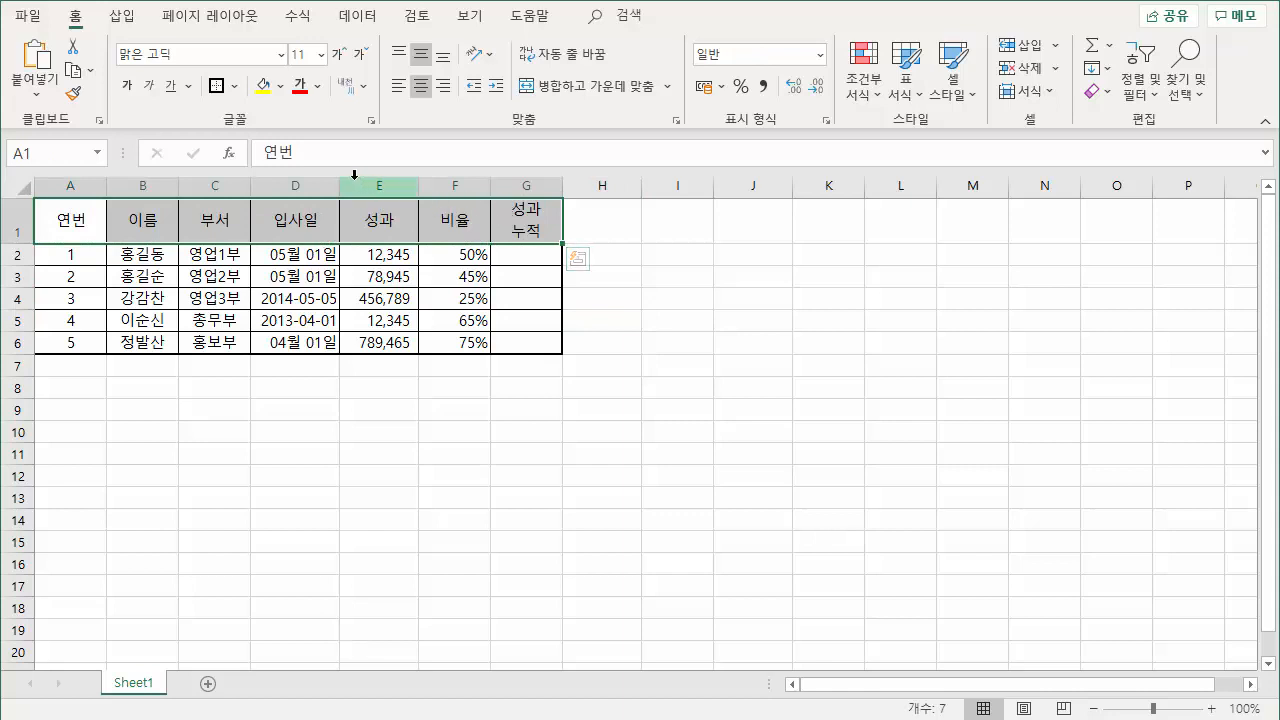
left_click(283, 86)
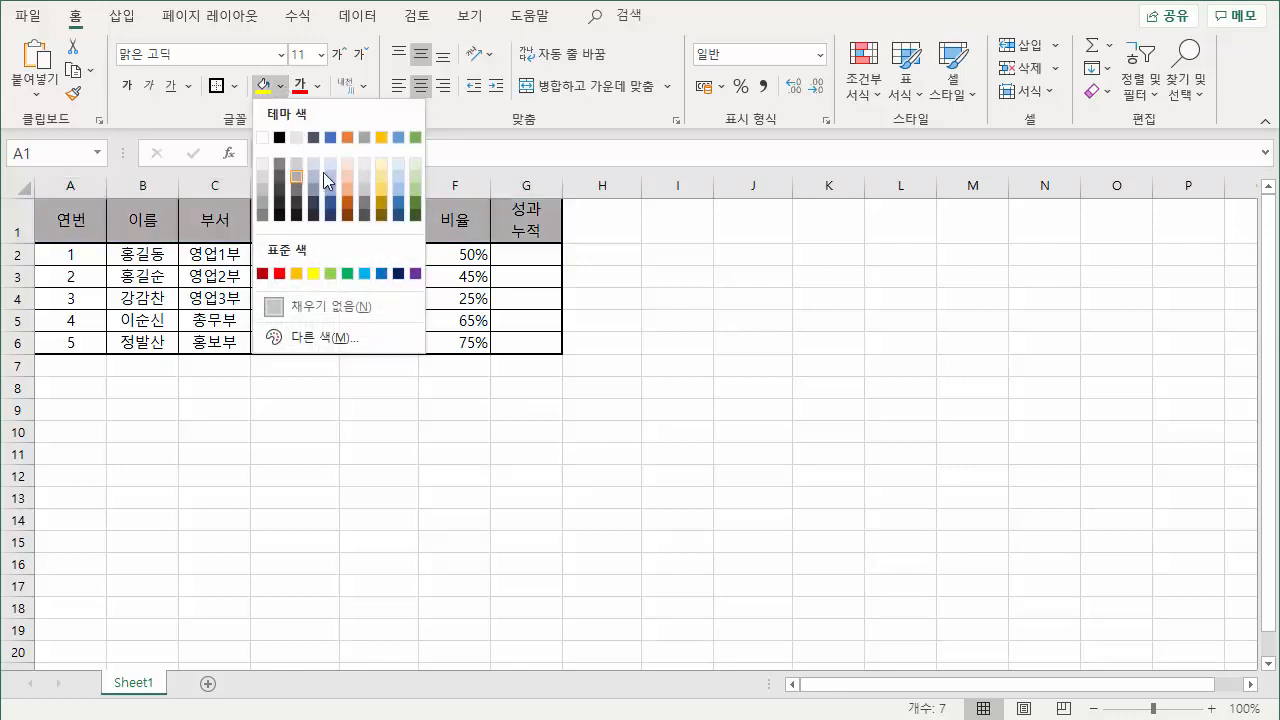
left_click(265, 164)
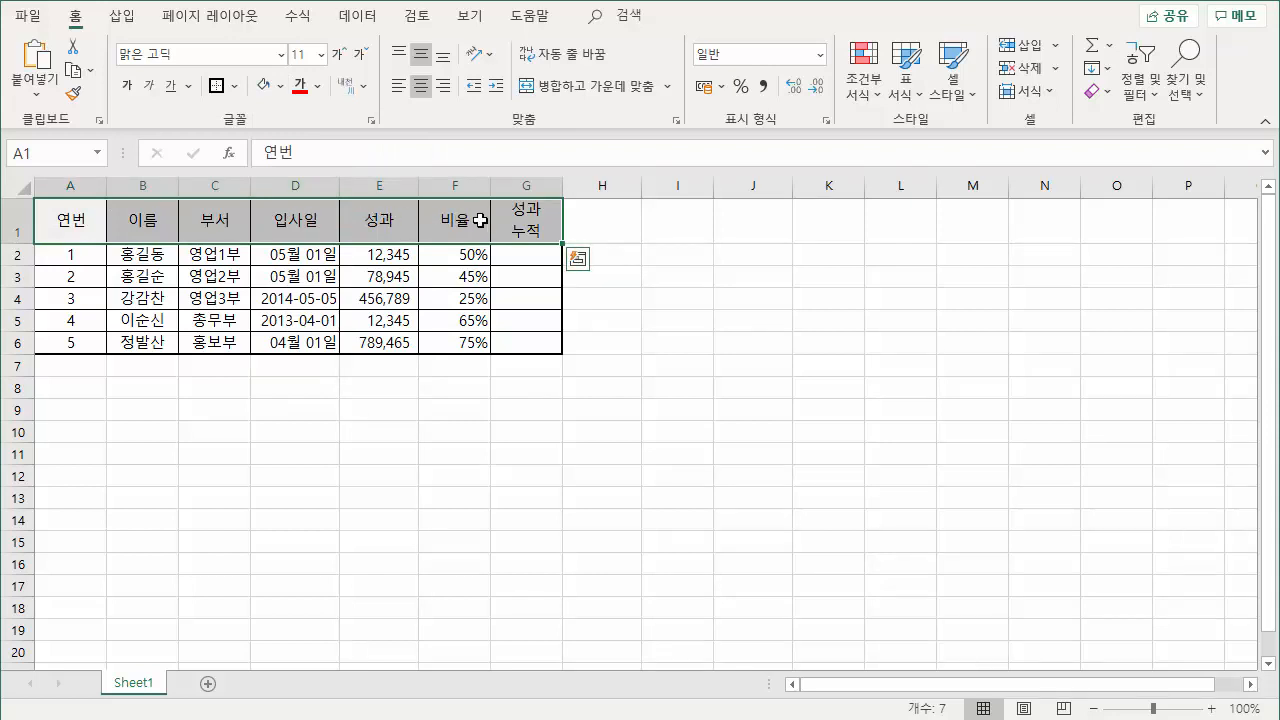
left_click(128, 90)
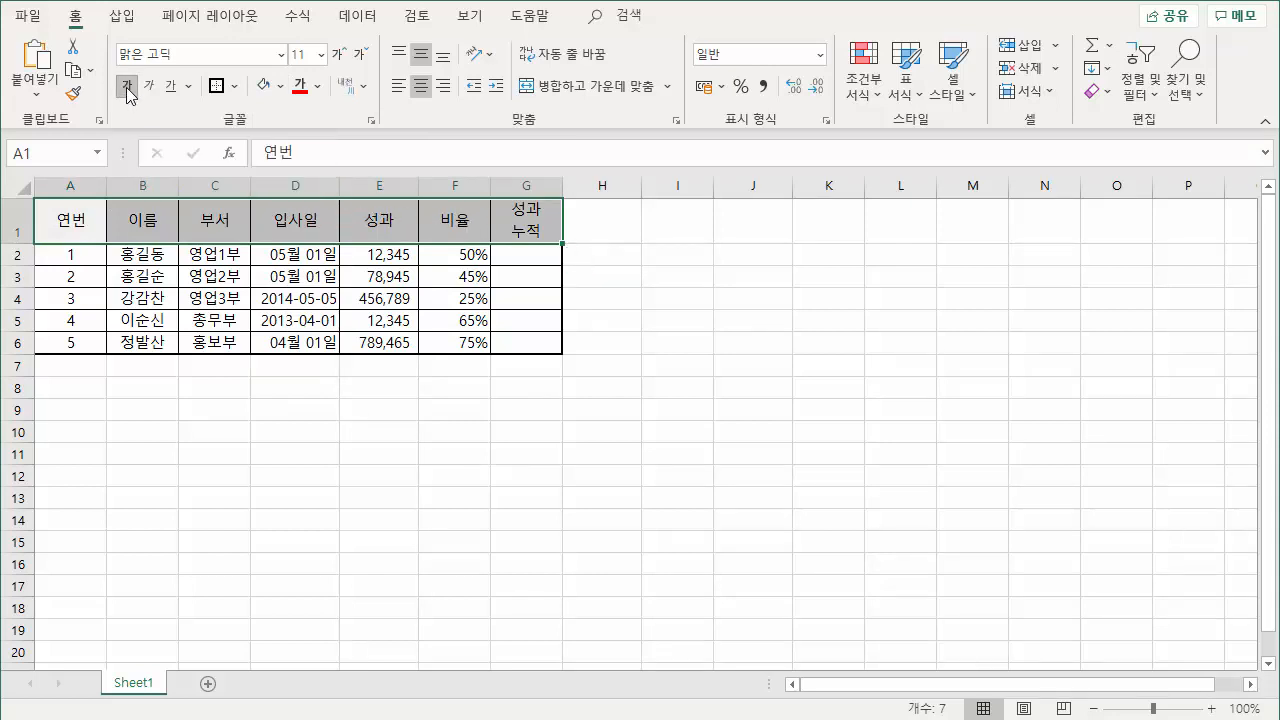
left_click(448, 300)
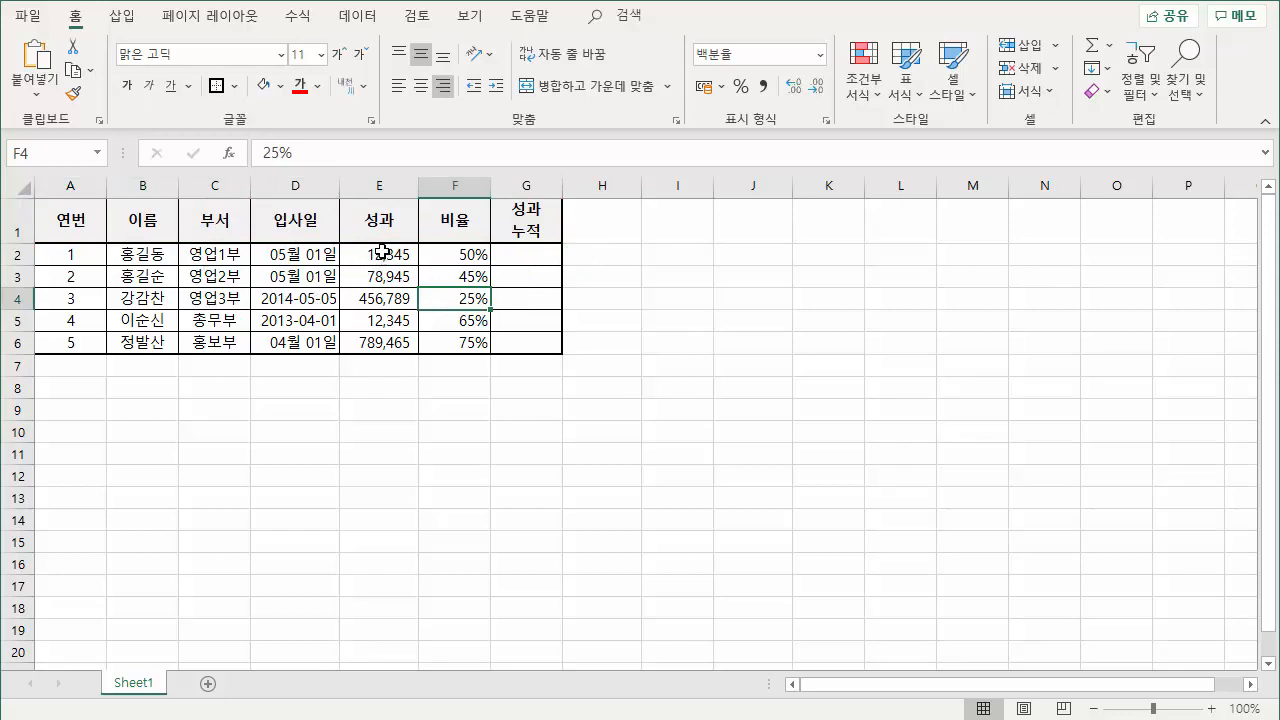
Step: Set the font colour of the 성과 values in E2:E6 to the standard blue
left_click_drag(382, 252, 383, 337)
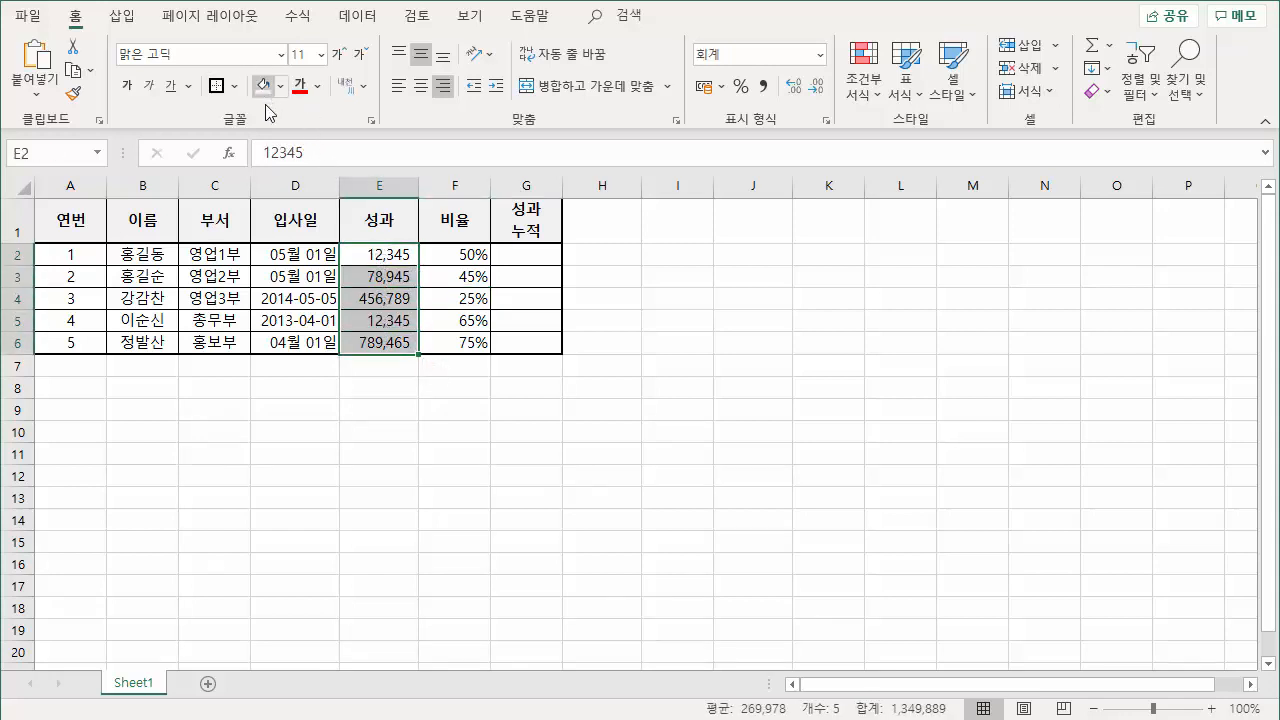
left_click(319, 87)
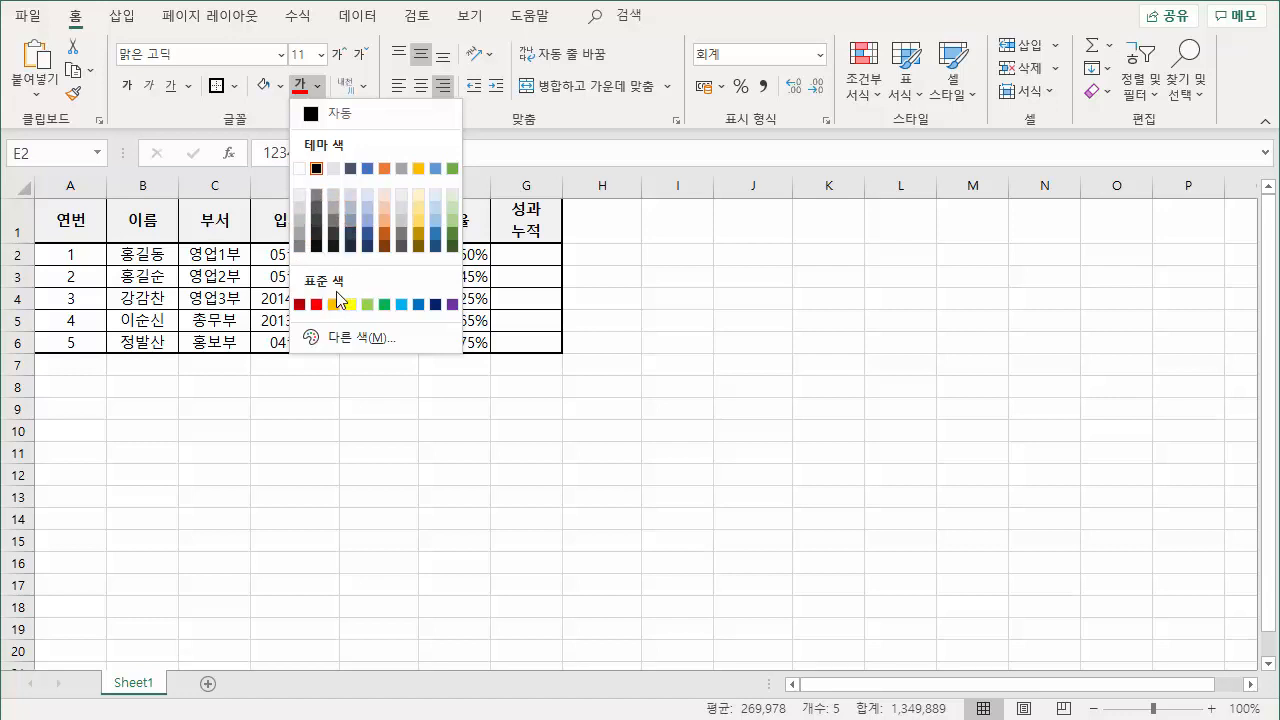
left_click(421, 304)
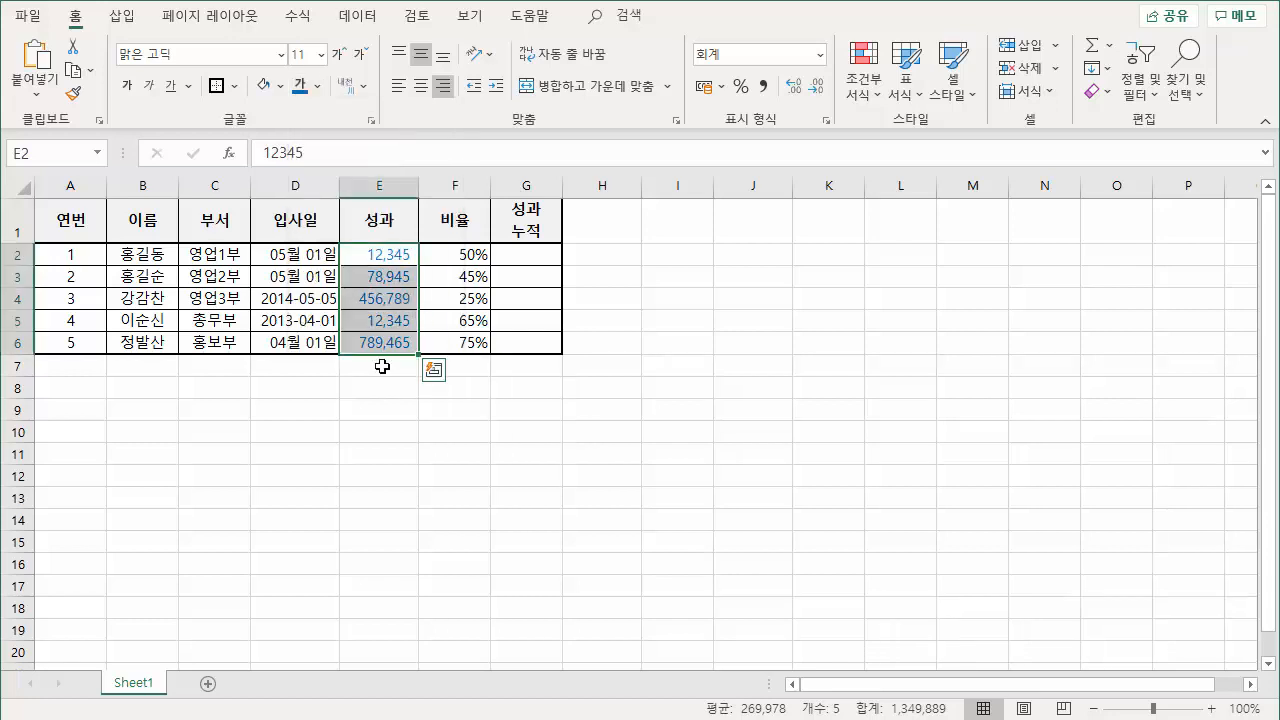
left_click(532, 388)
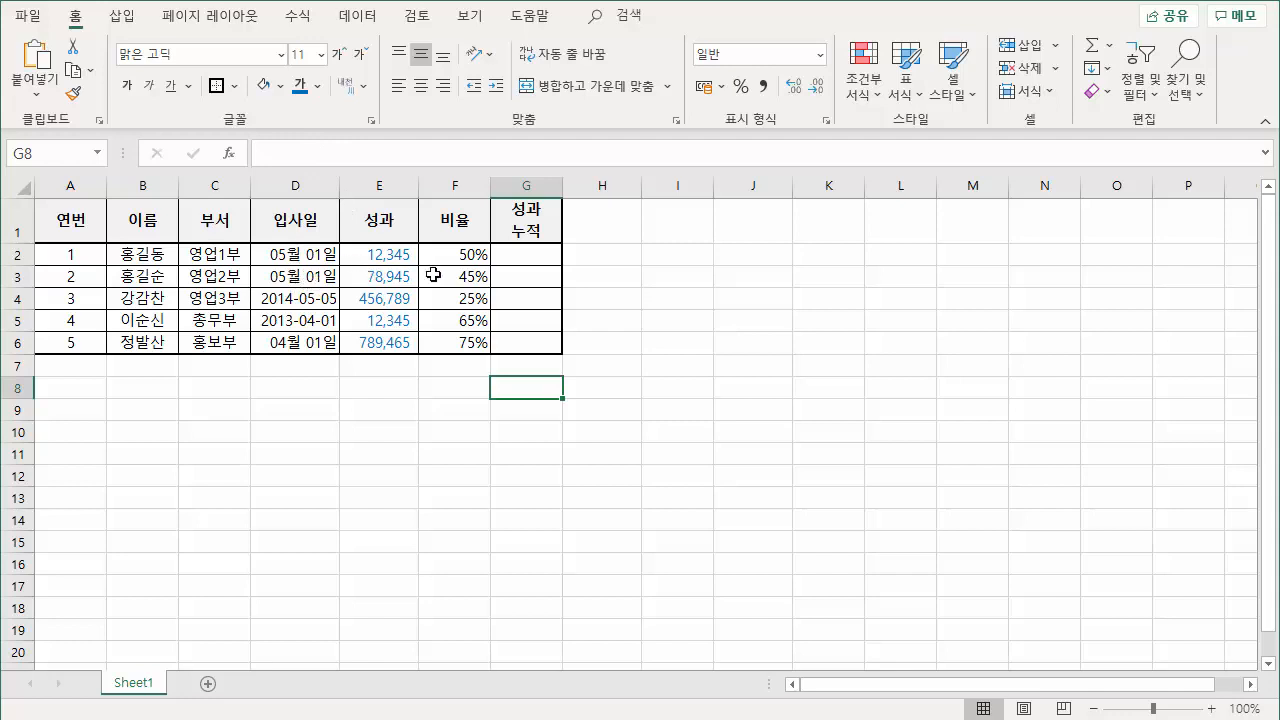
Step: Format the hire dates in D2:D6 with the short date format (간단한 날짜)
left_click(303, 258)
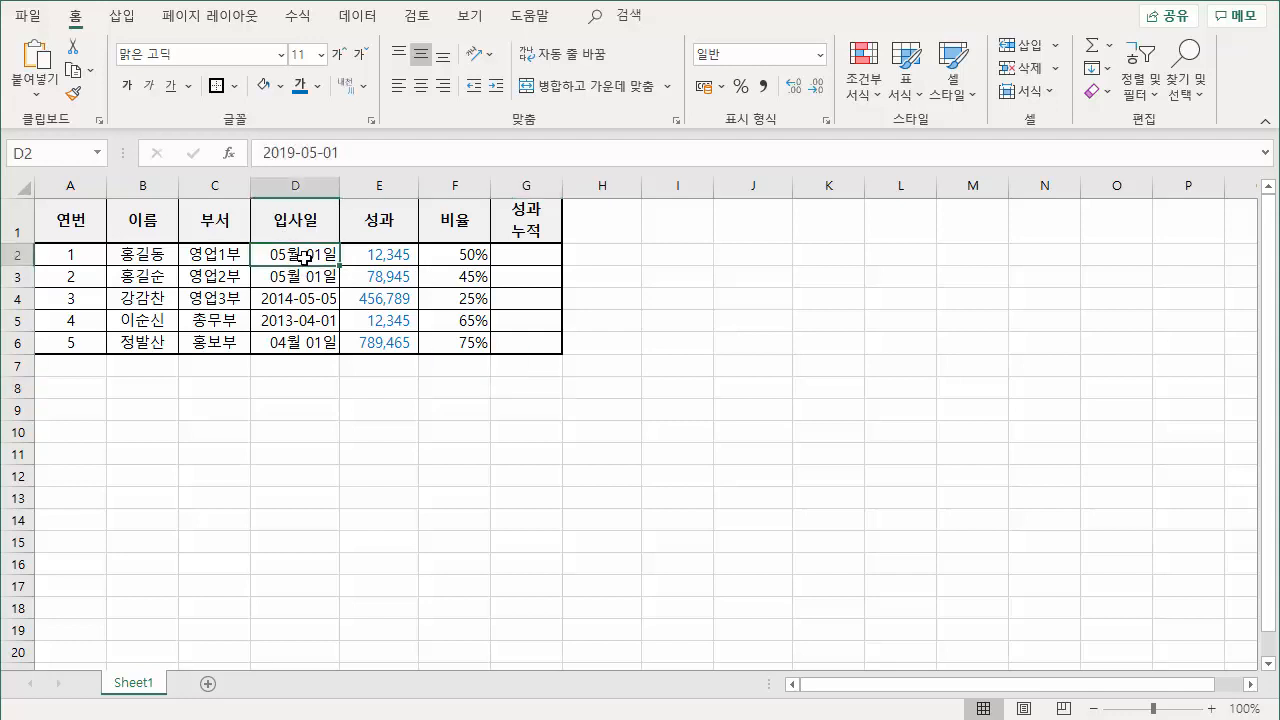
left_click_drag(303, 258, 300, 276)
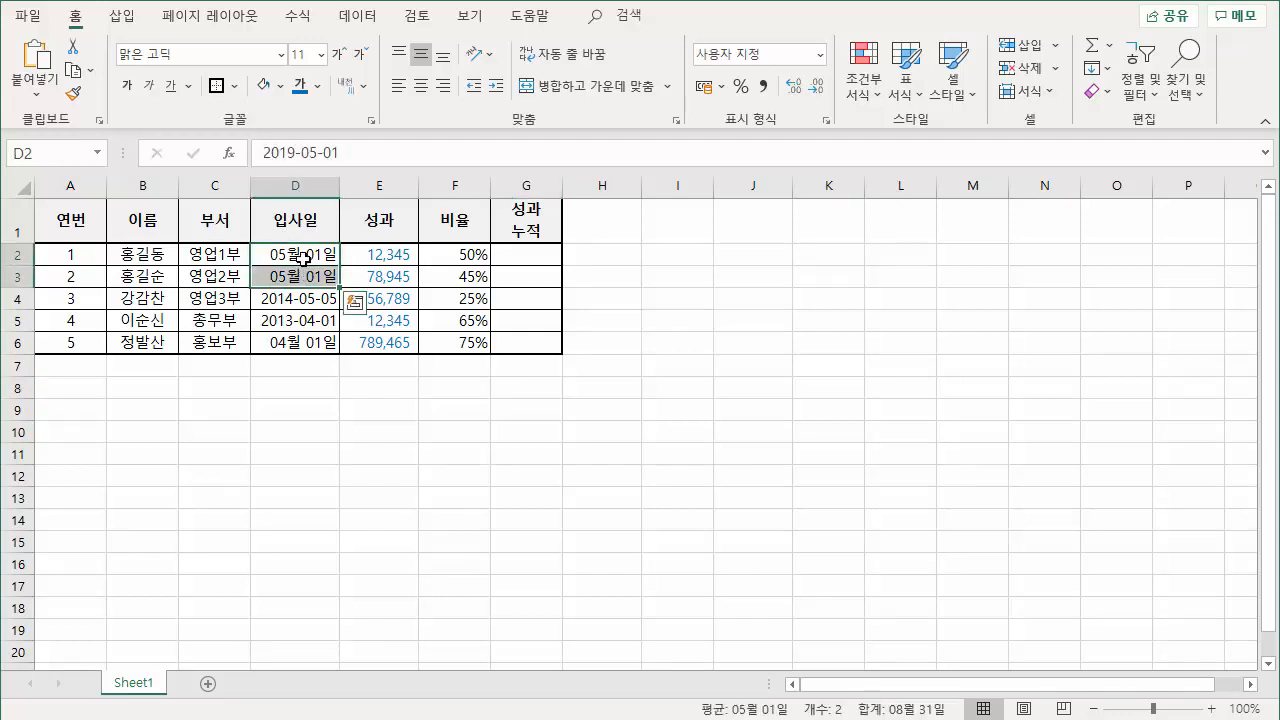
left_click(303, 258)
left_click(310, 300)
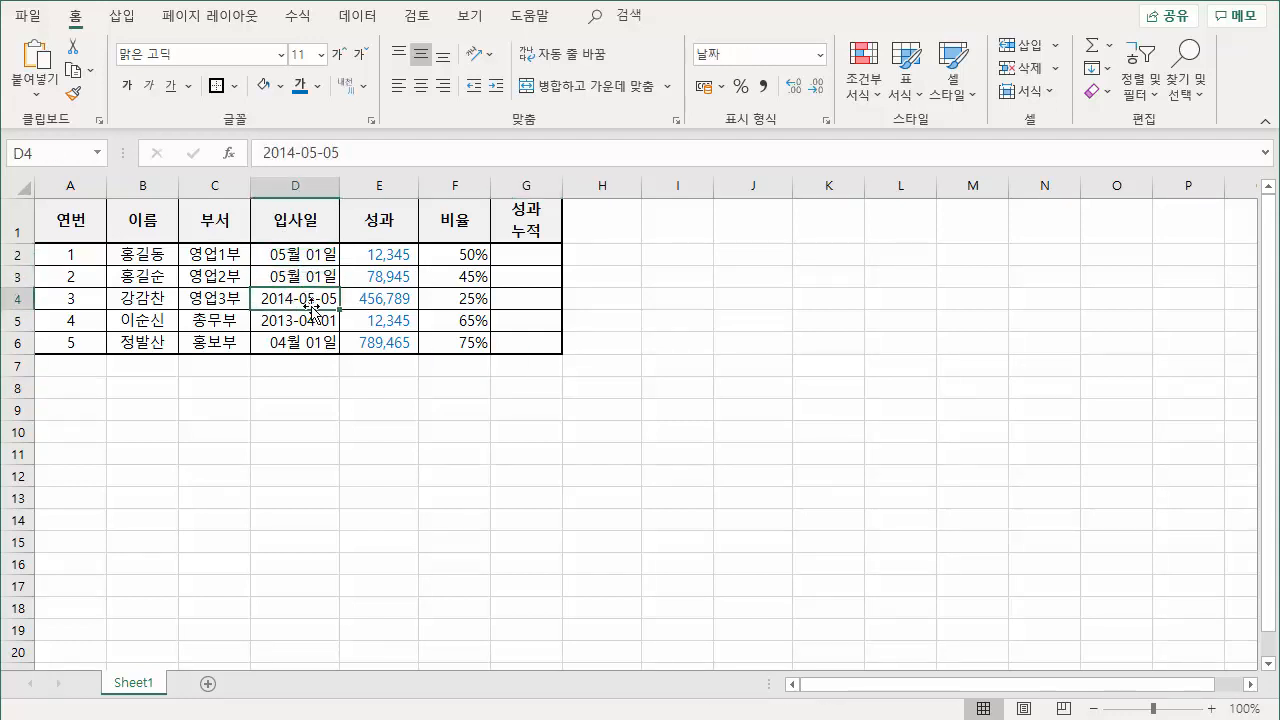
left_click_drag(300, 257, 312, 344)
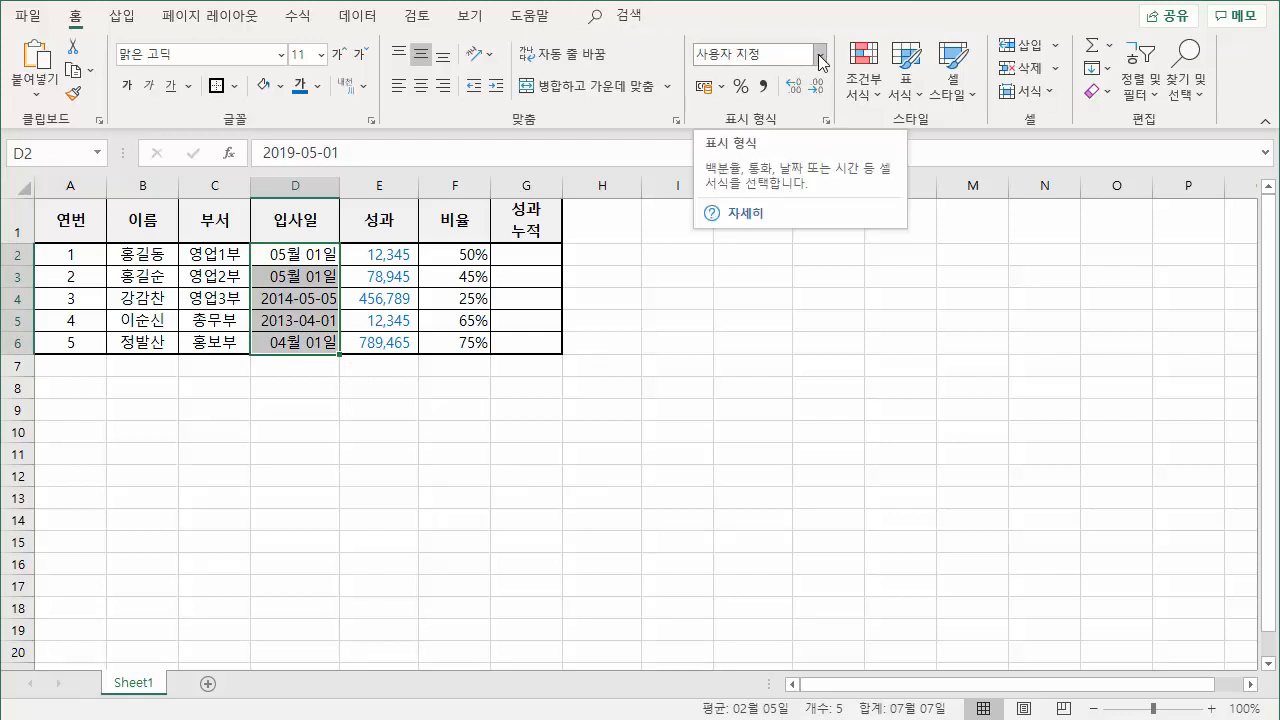
left_click(821, 61)
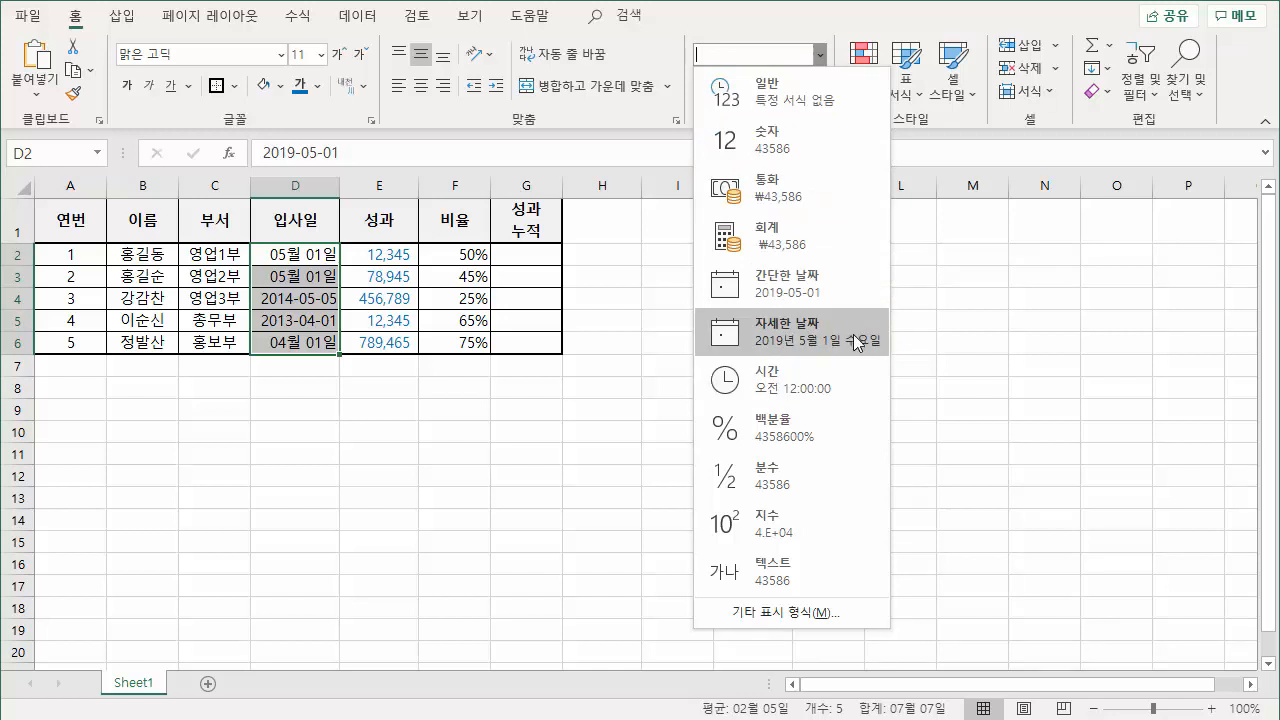
left_click(776, 293)
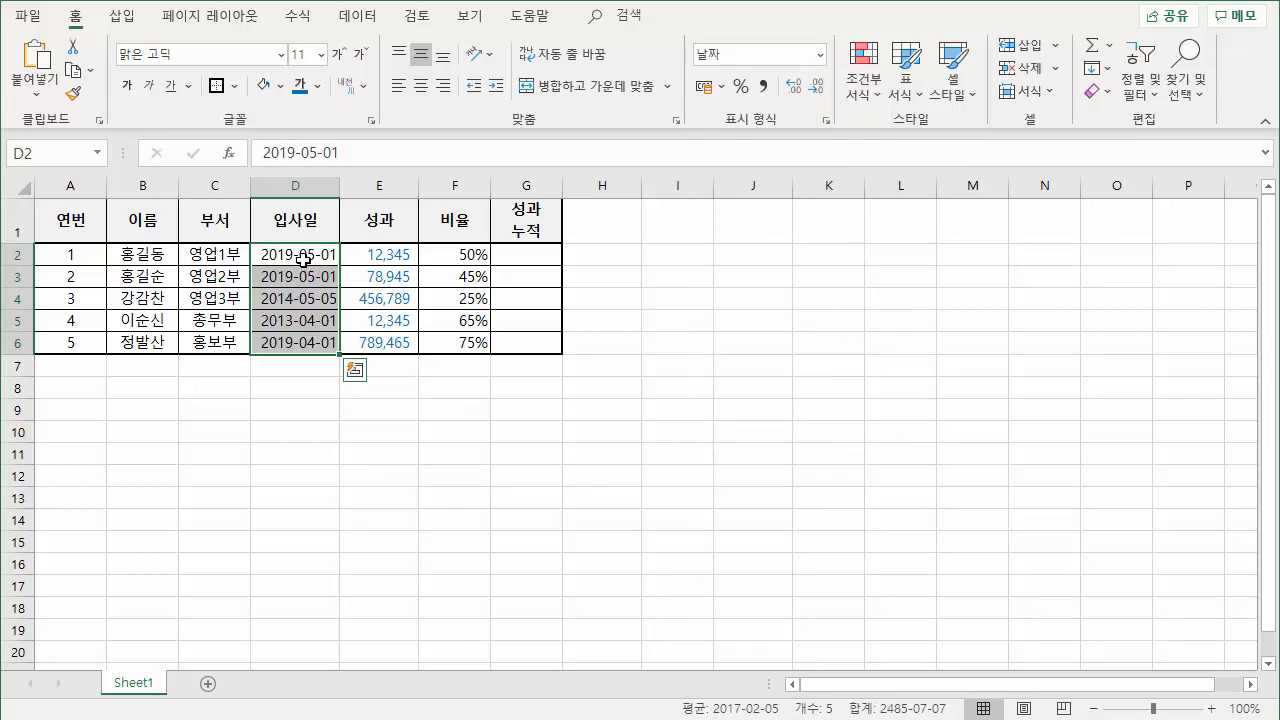
left_click(296, 387)
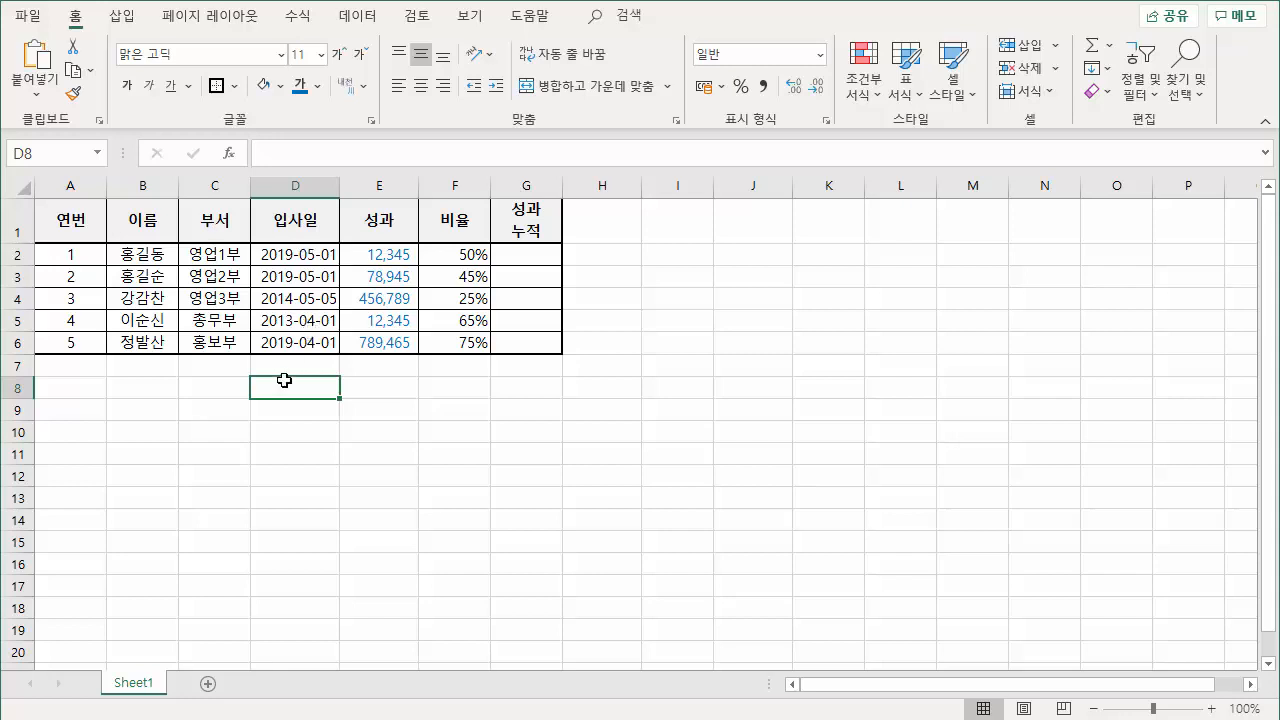
left_click(531, 256)
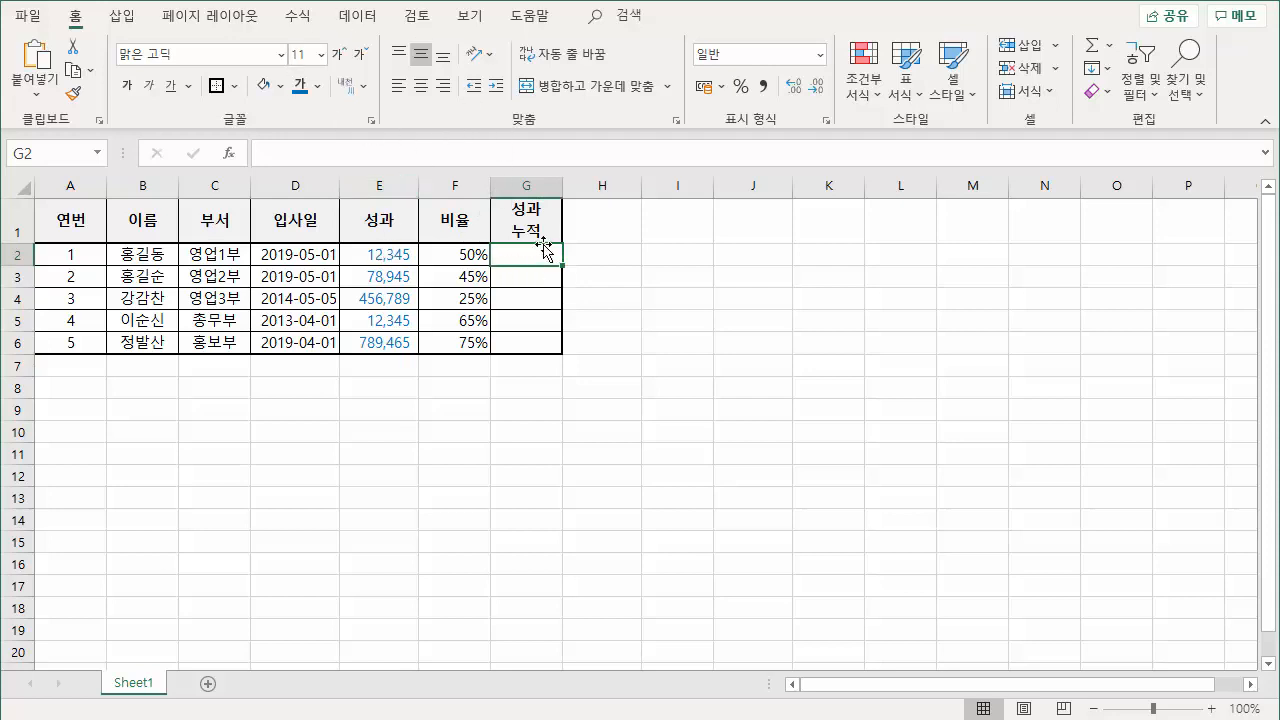
left_click(604, 278)
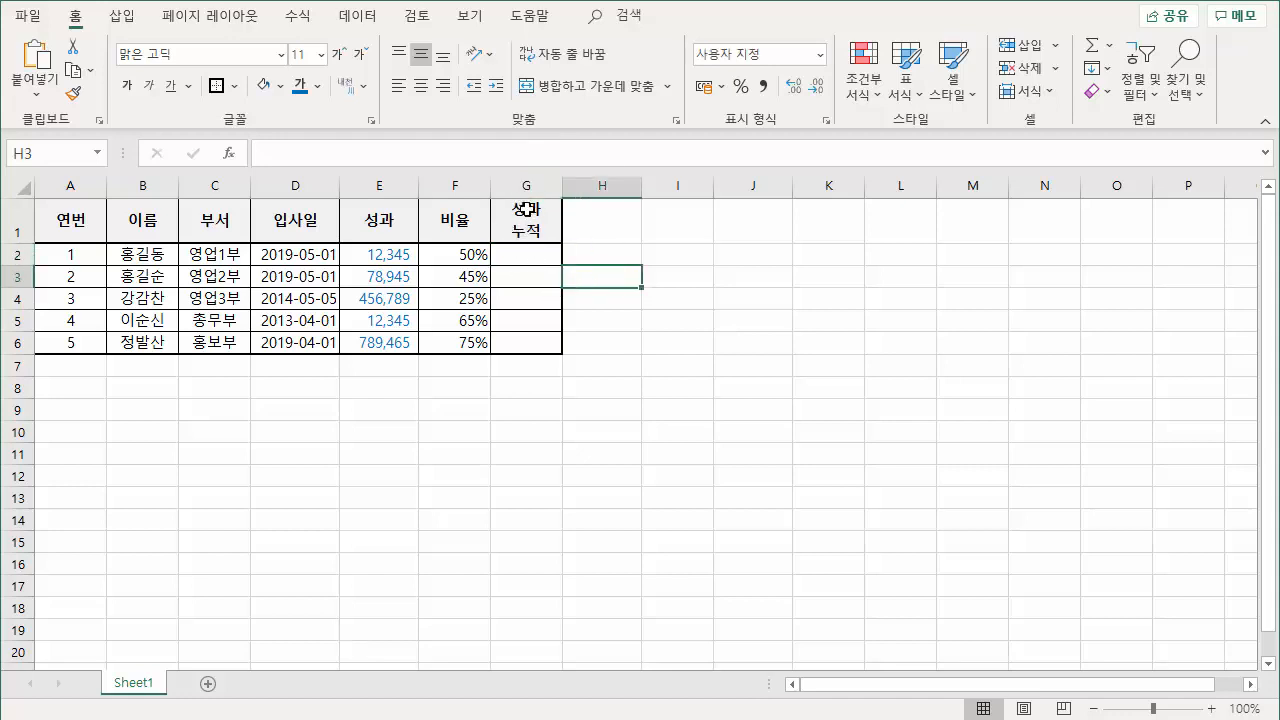
left_click(524, 252)
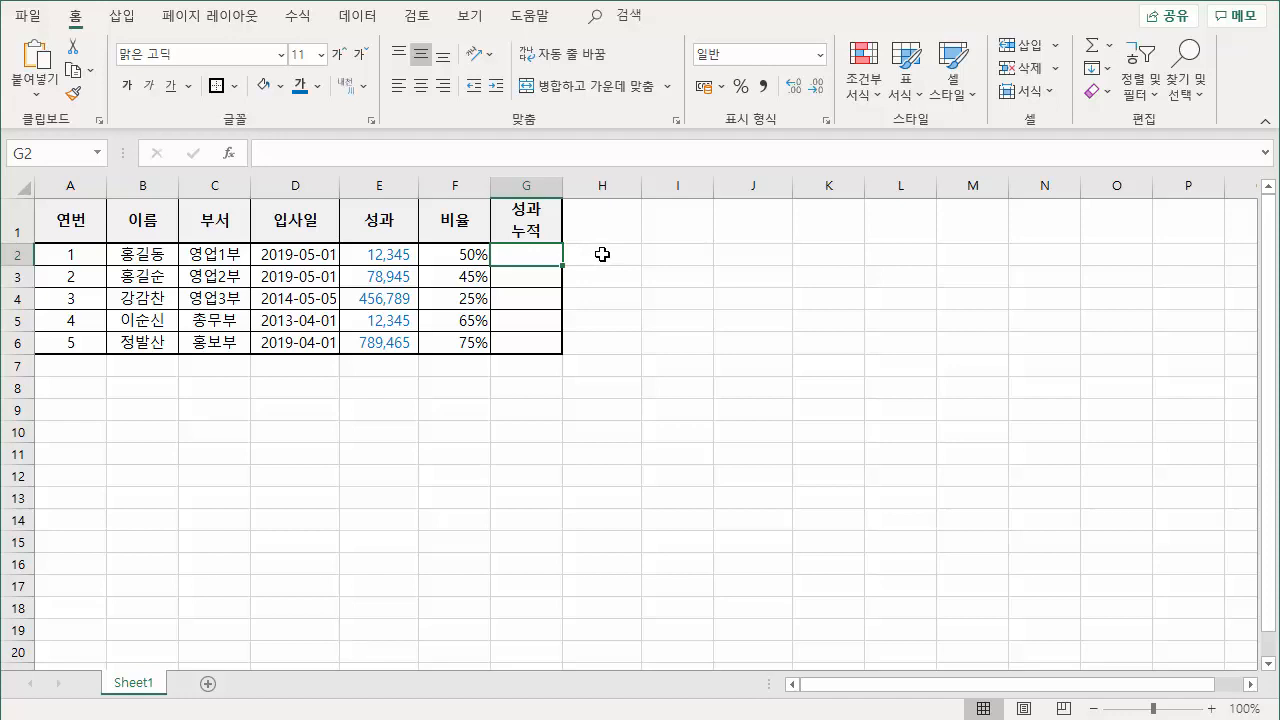
Step: Enter the sample value 1 in H2 and H3 and format both cells with the comma style
left_click(603, 254)
type("1")
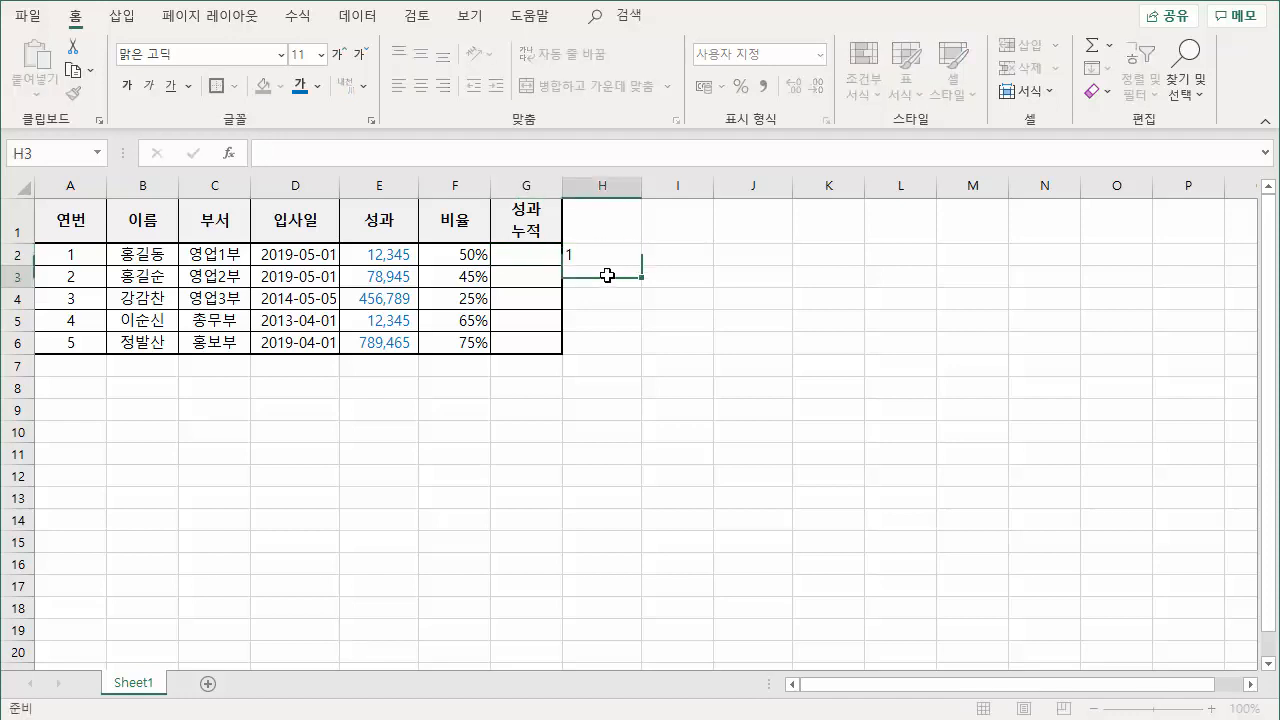
left_click(606, 274)
type("1")
left_click(663, 284)
left_click_drag(609, 263, 605, 276)
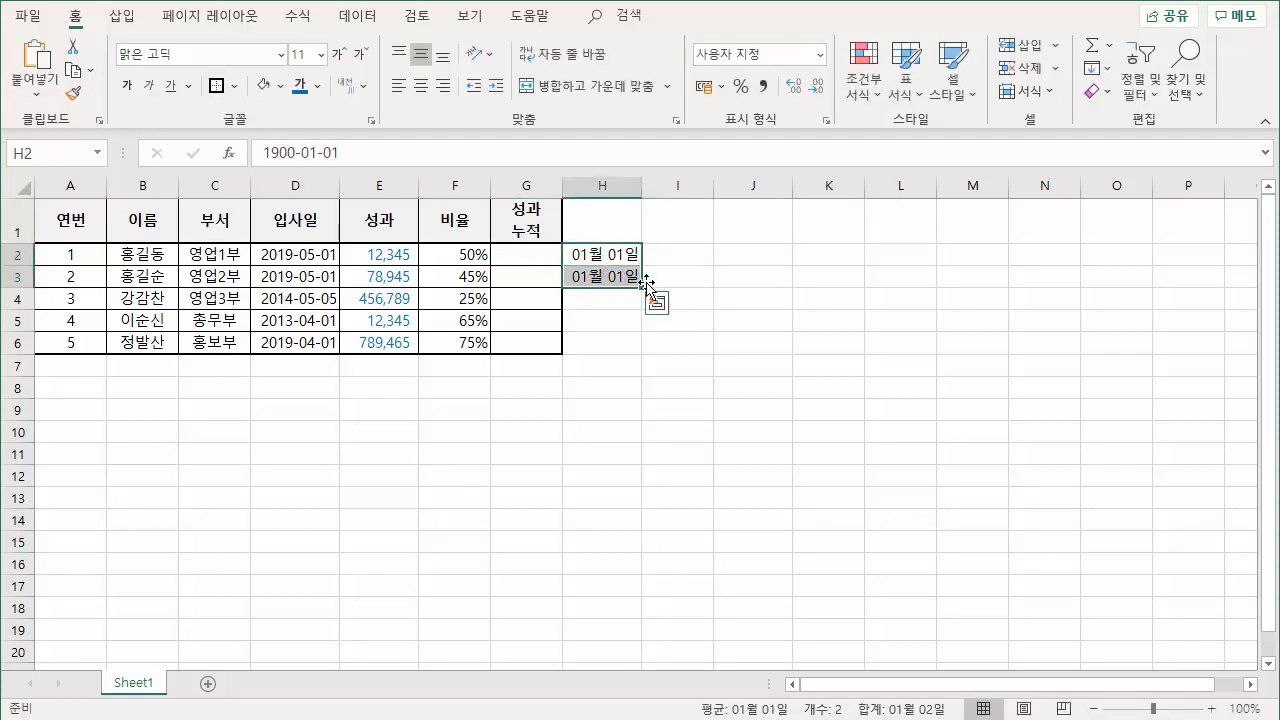
left_click(764, 86)
Step: Fill the sample value 1 down column H from H2 to H6
left_click(594, 251)
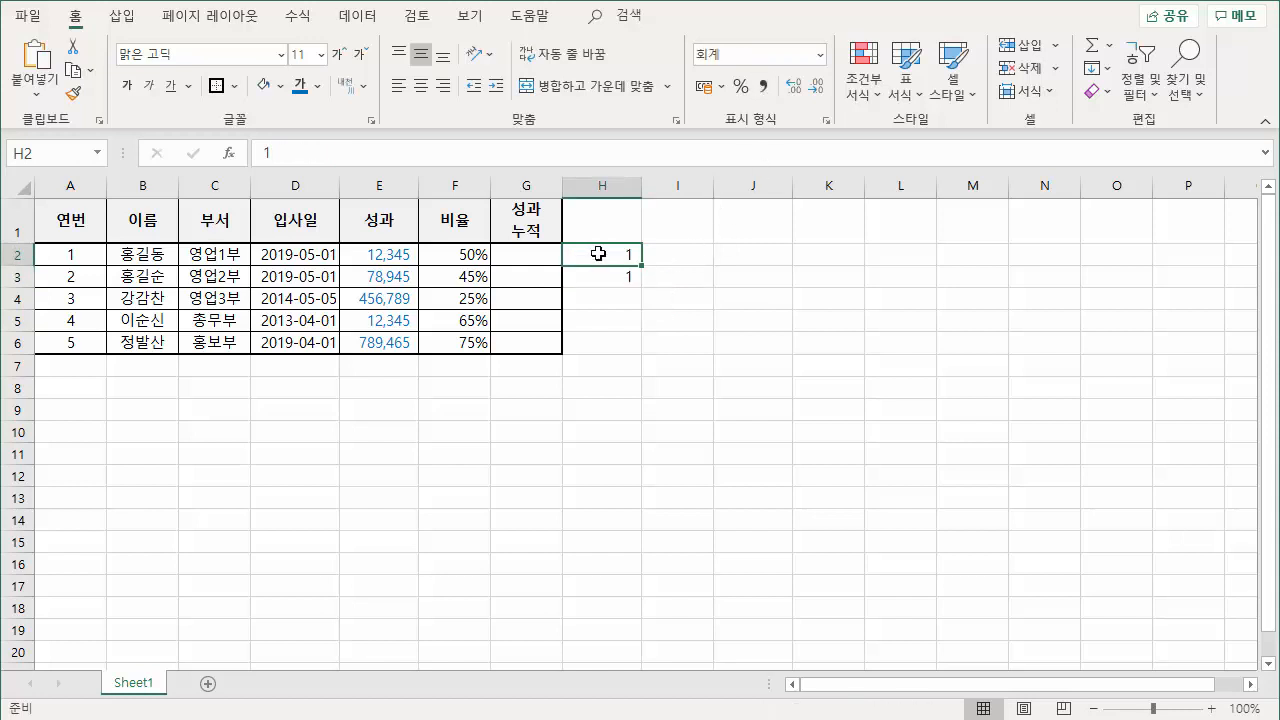
left_click(608, 275)
left_click_drag(624, 257, 656, 343)
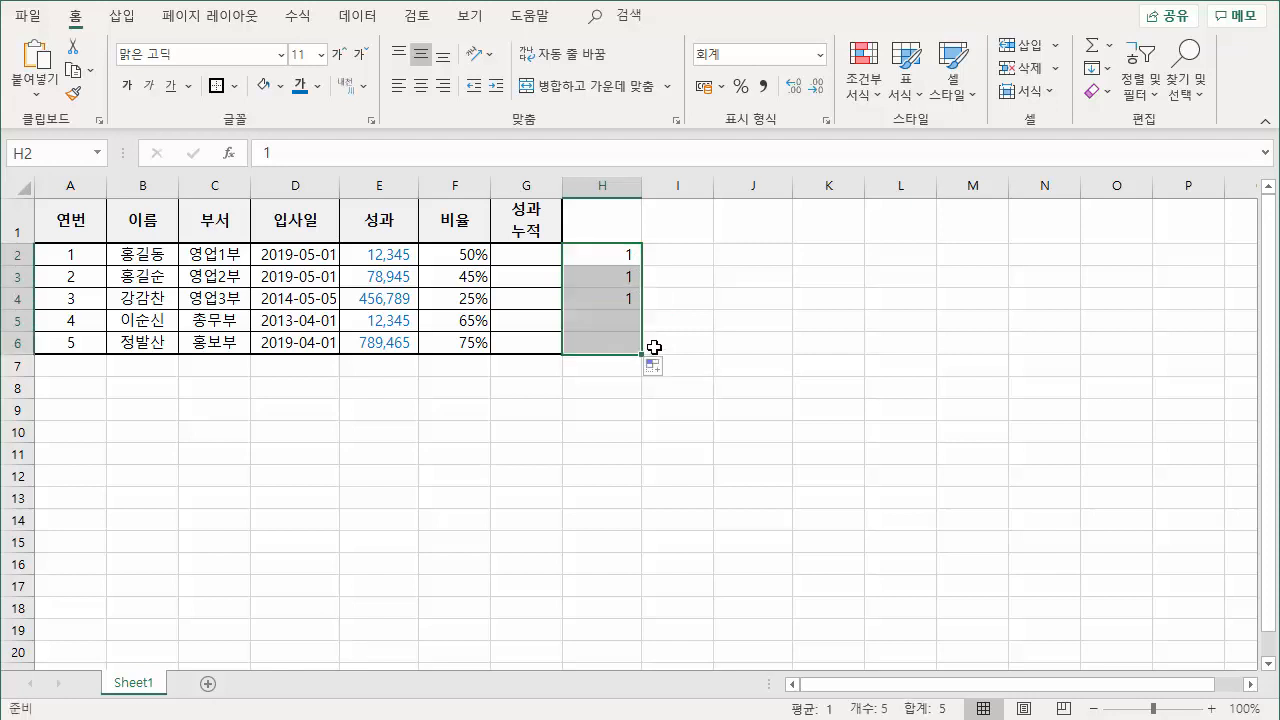
Step: Enter the formula =H2 in I2 as the first cumulative value
left_click(668, 250)
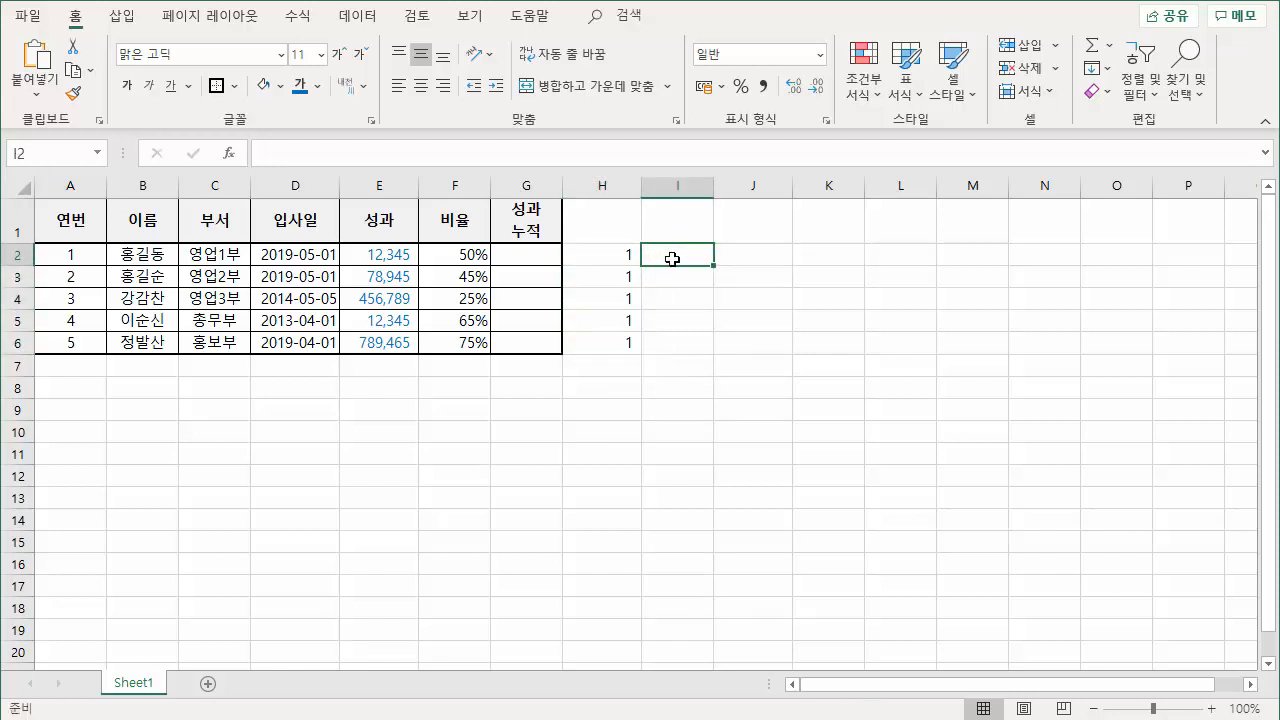
type("=")
left_click(615, 256)
key("Return")
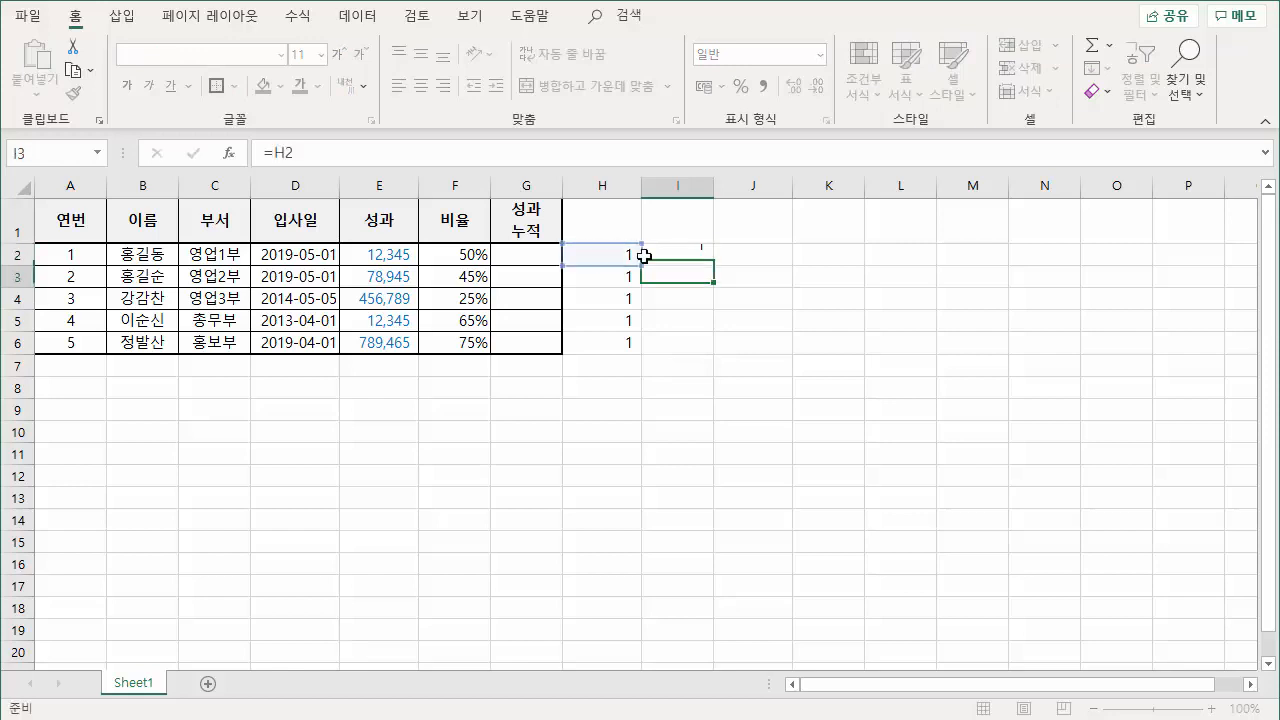
Step: Enter the sample running totals 2 in I3 and 3 in I4 for the column H values
left_click_drag(585, 257, 614, 276)
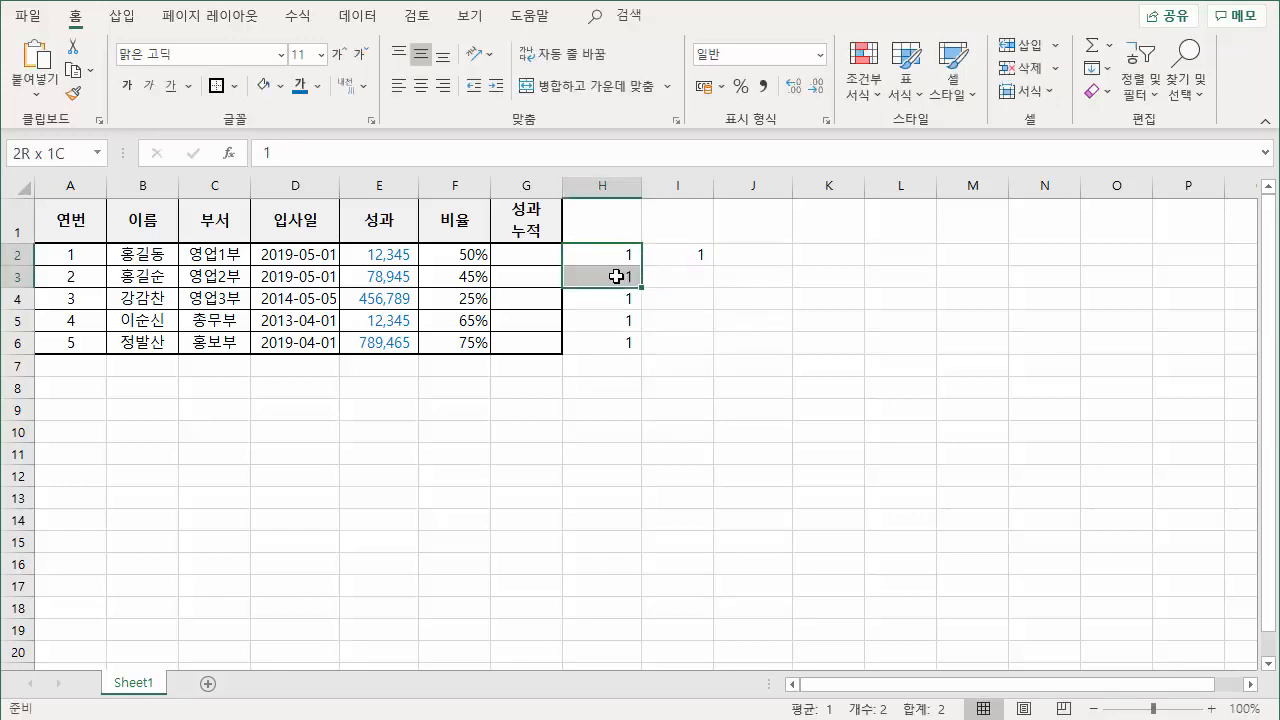
left_click(675, 282)
type("2")
left_click(680, 317)
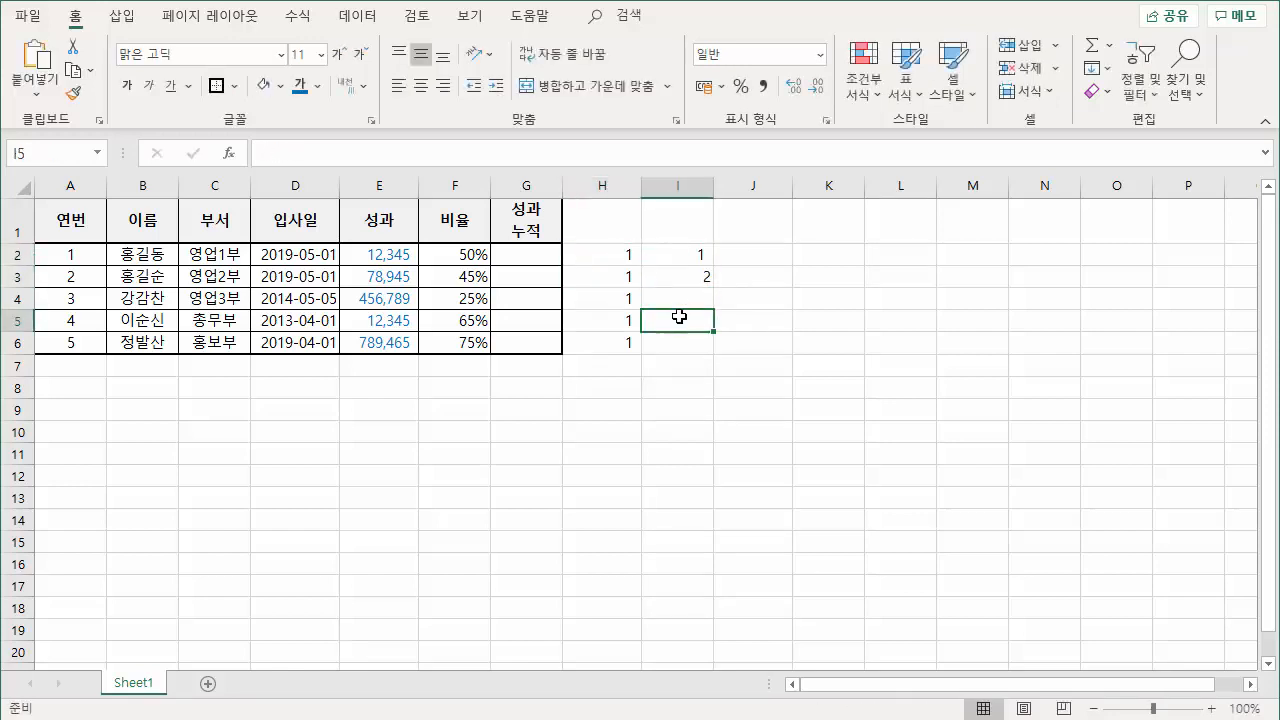
left_click(620, 260)
left_click_drag(620, 260, 623, 298)
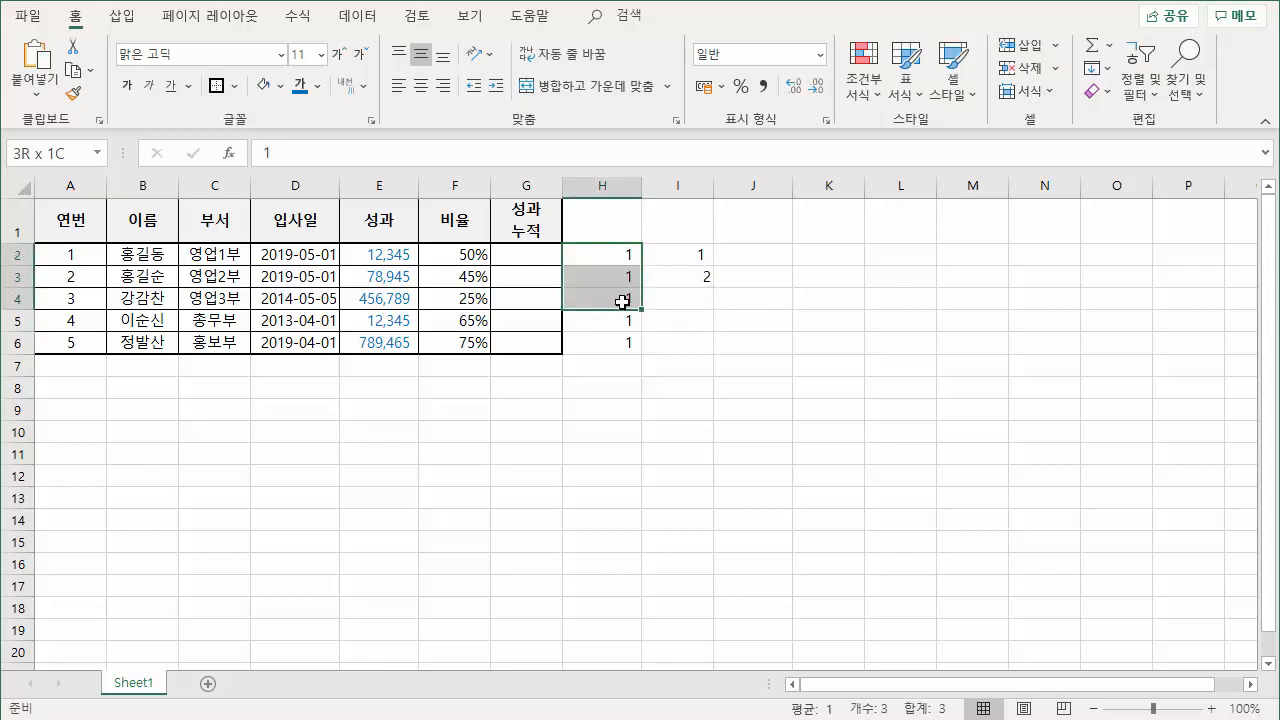
left_click(675, 296)
type("3")
left_click(686, 362)
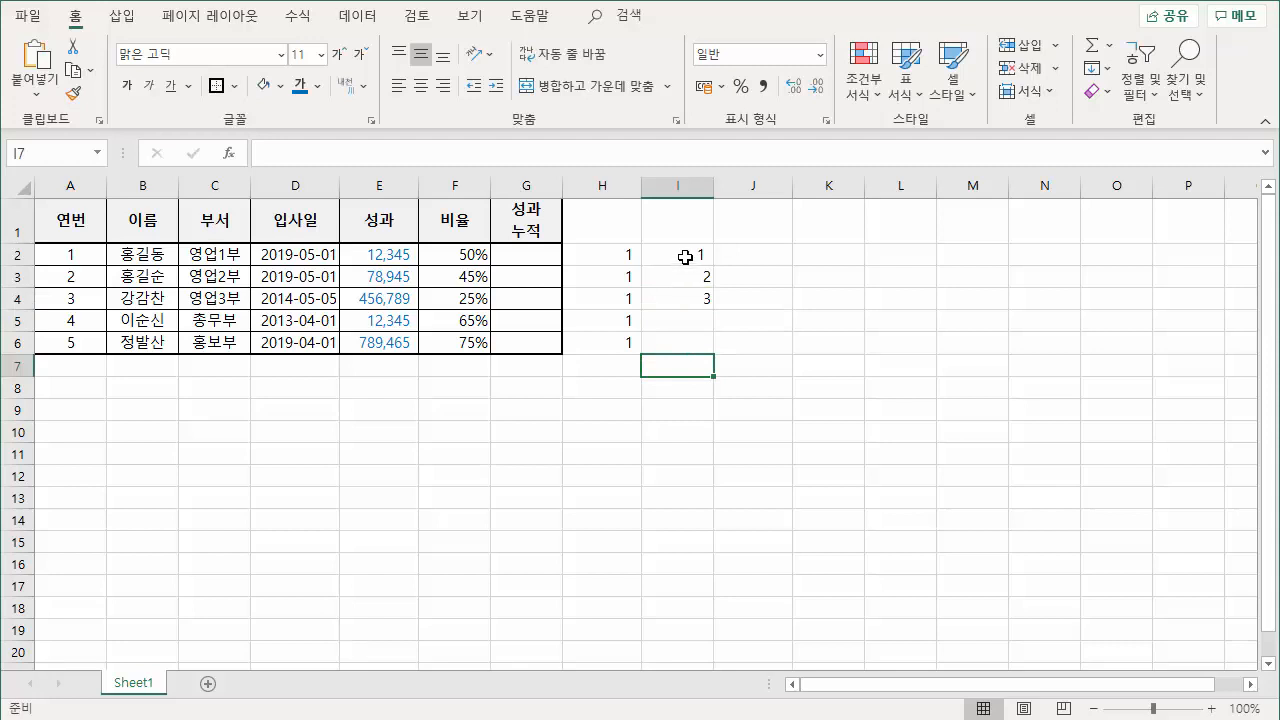
Step: Clear the sample values from H2:I6 and select G2, the first 성과 누적 cell
left_click_drag(685, 257, 689, 325)
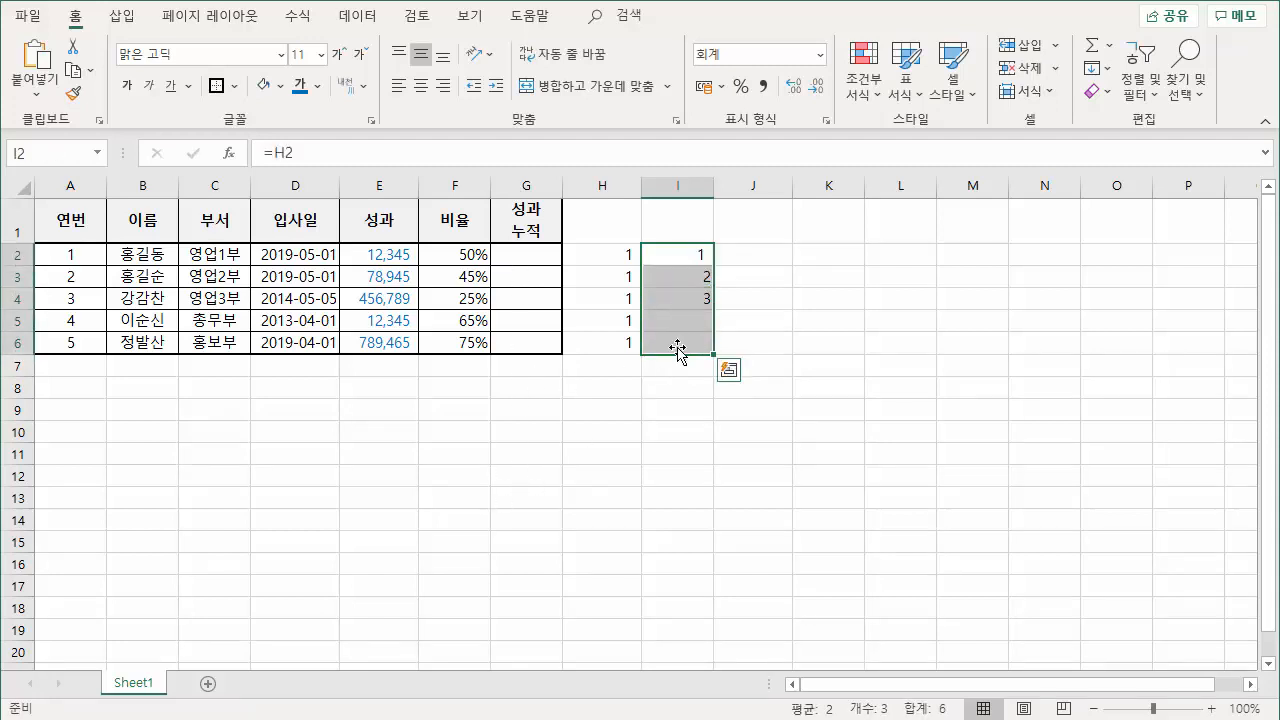
left_click_drag(586, 251, 708, 345)
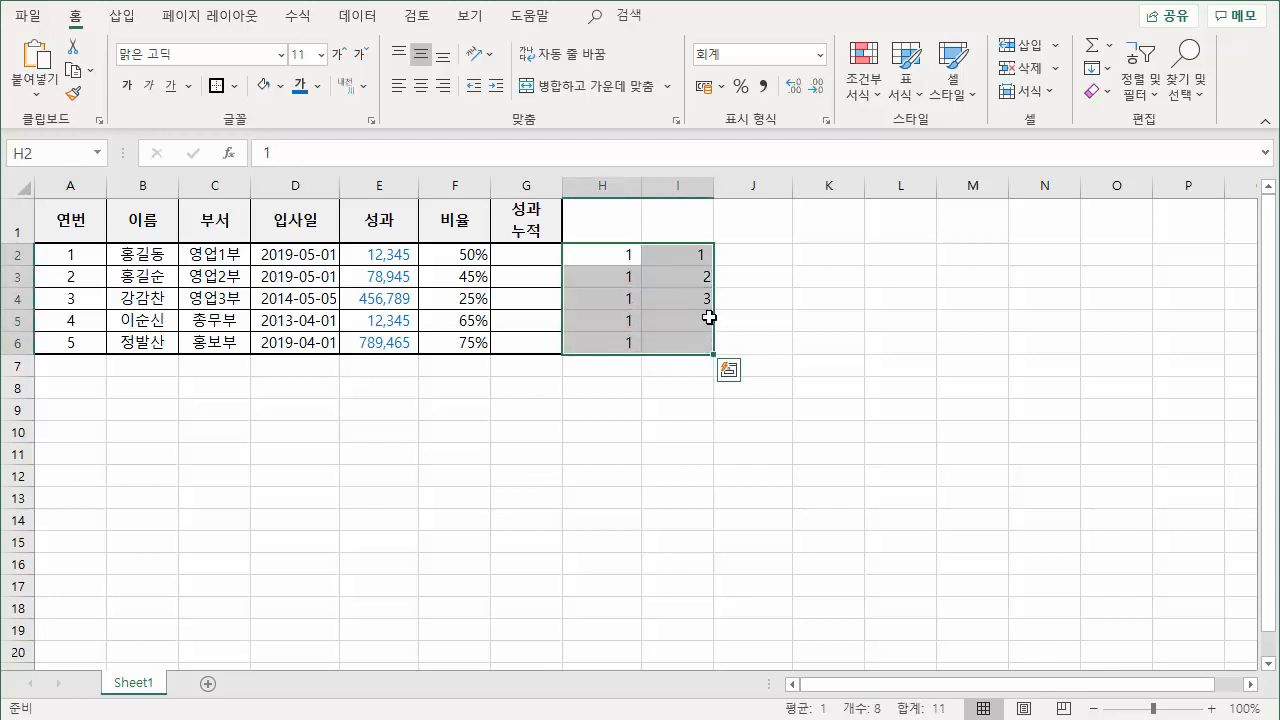
left_click(532, 254)
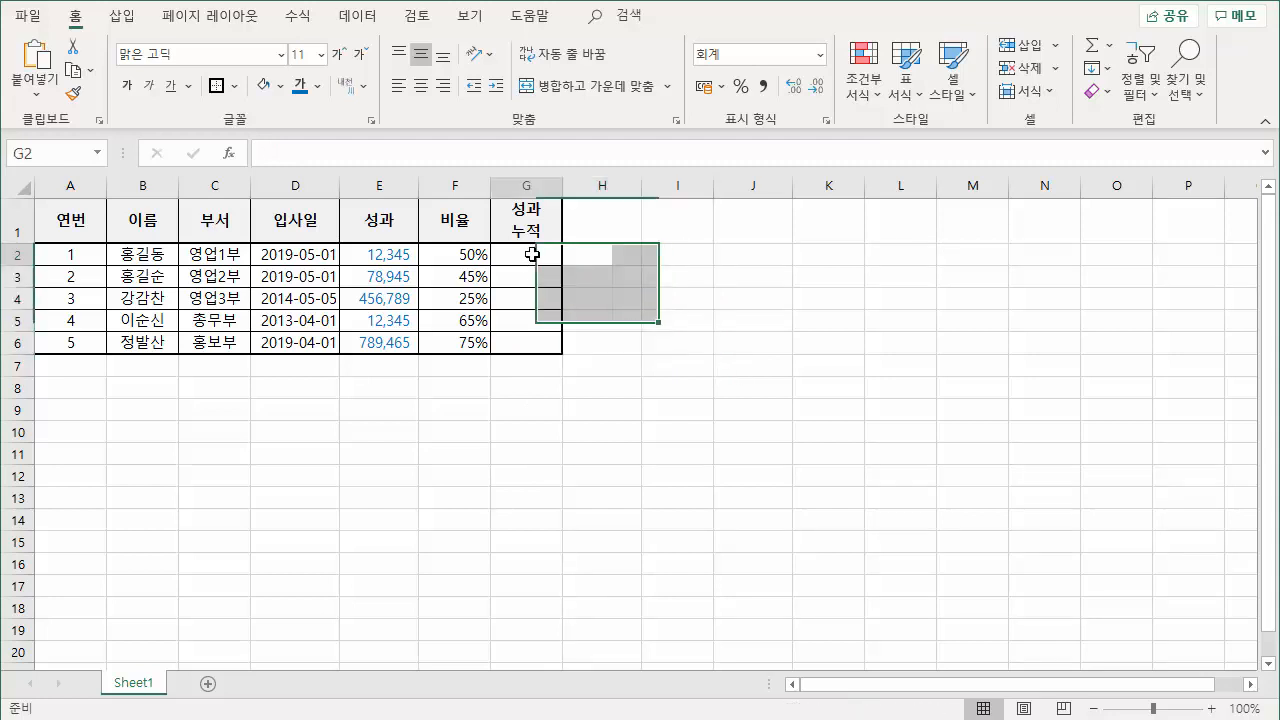
Step: Enter the formula =SUM(E2:E6) in H2 to total the 성과 values
left_click(601, 251)
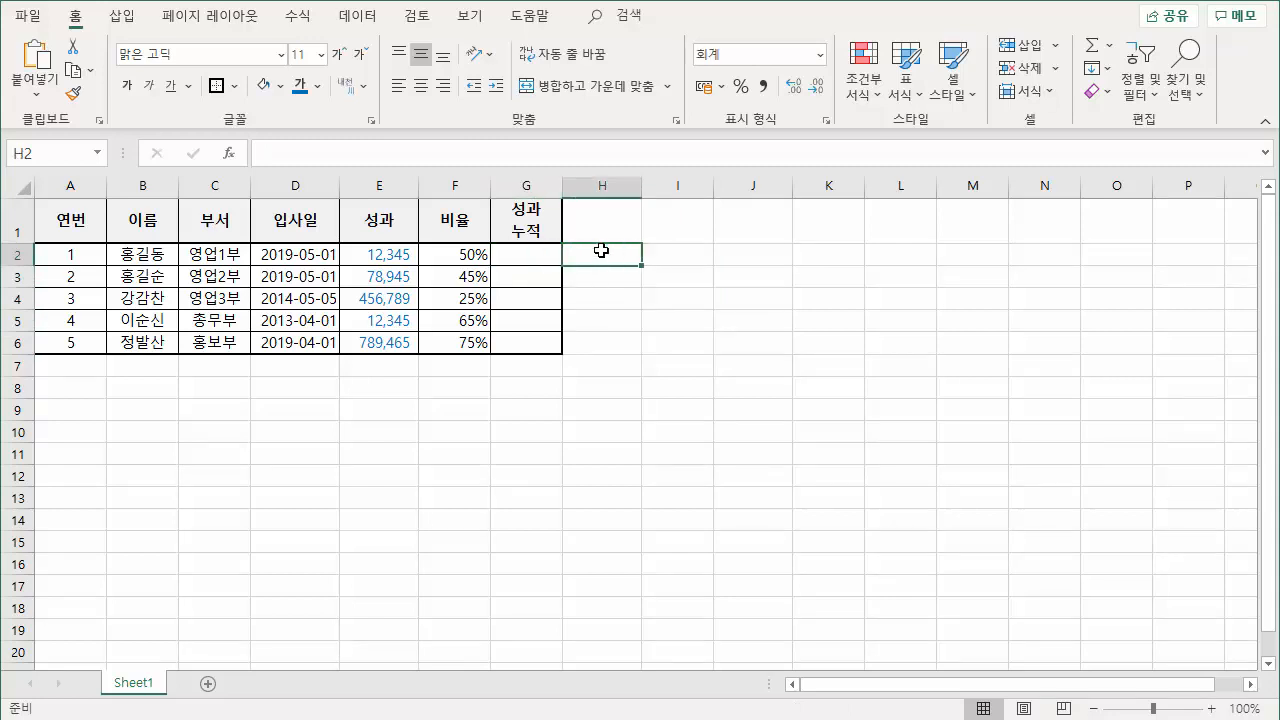
type("=su")
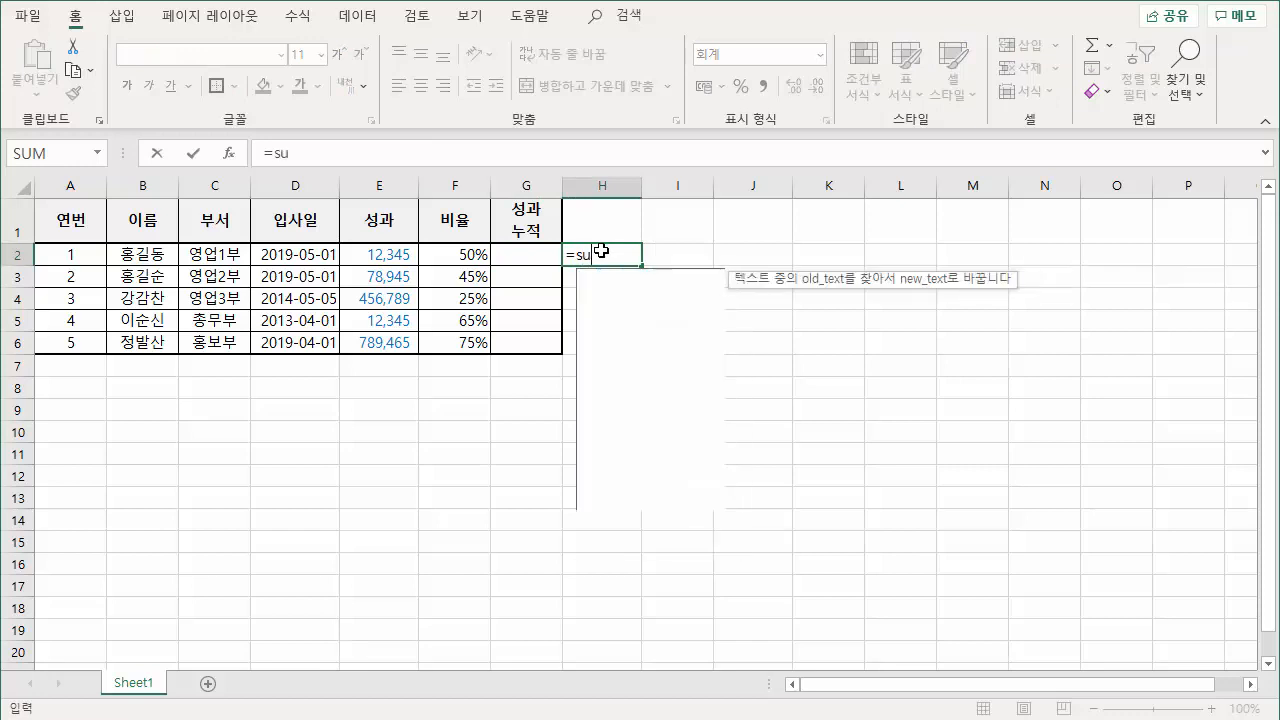
type("m(")
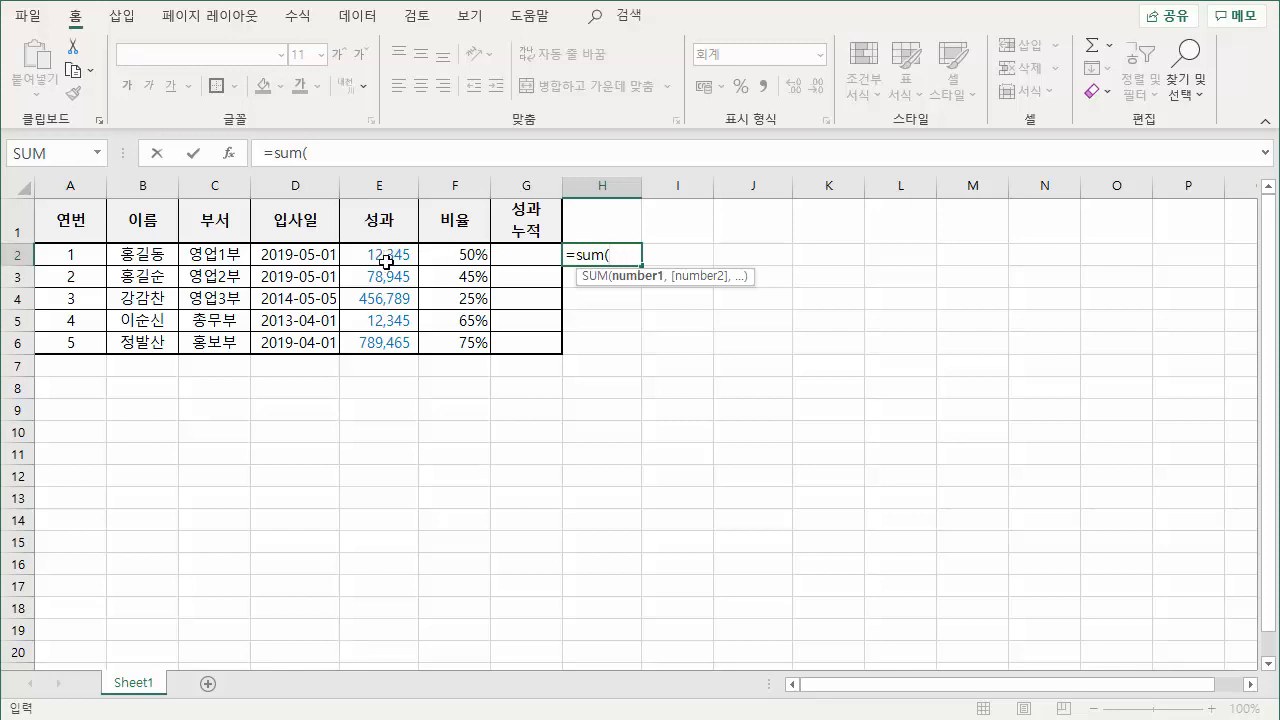
left_click_drag(380, 257, 391, 342)
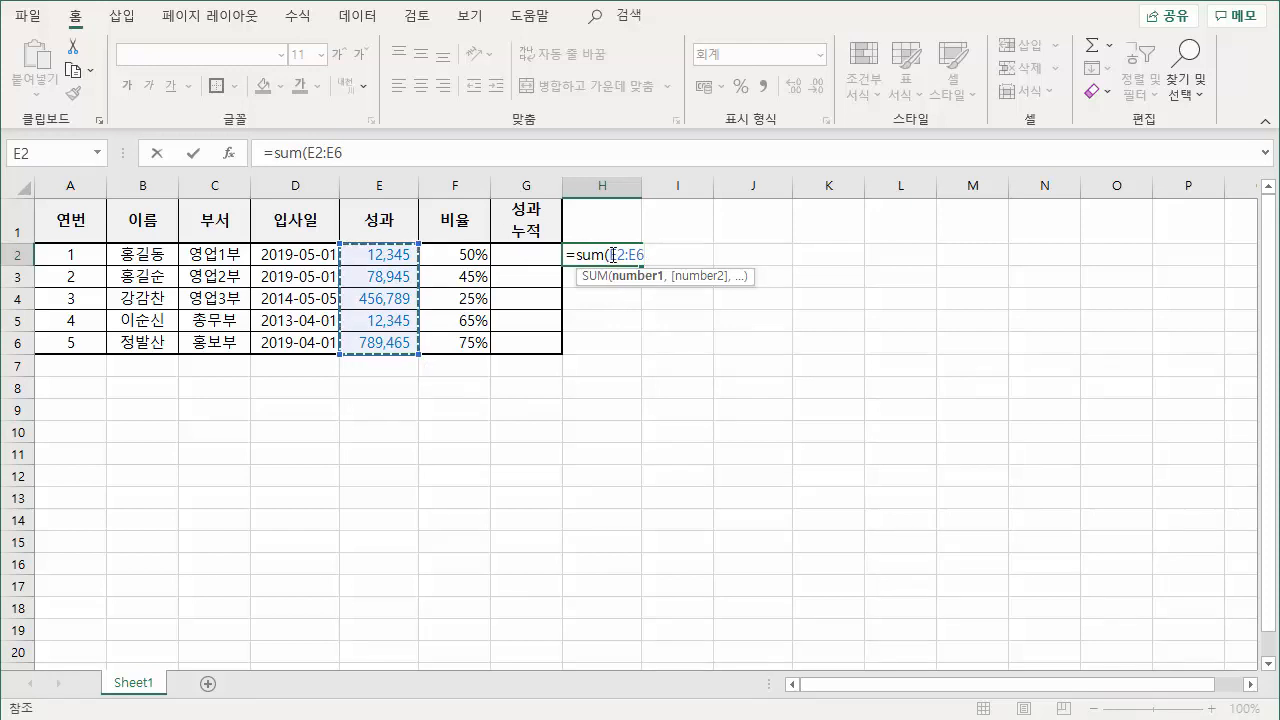
left_click_drag(610, 255, 644, 256)
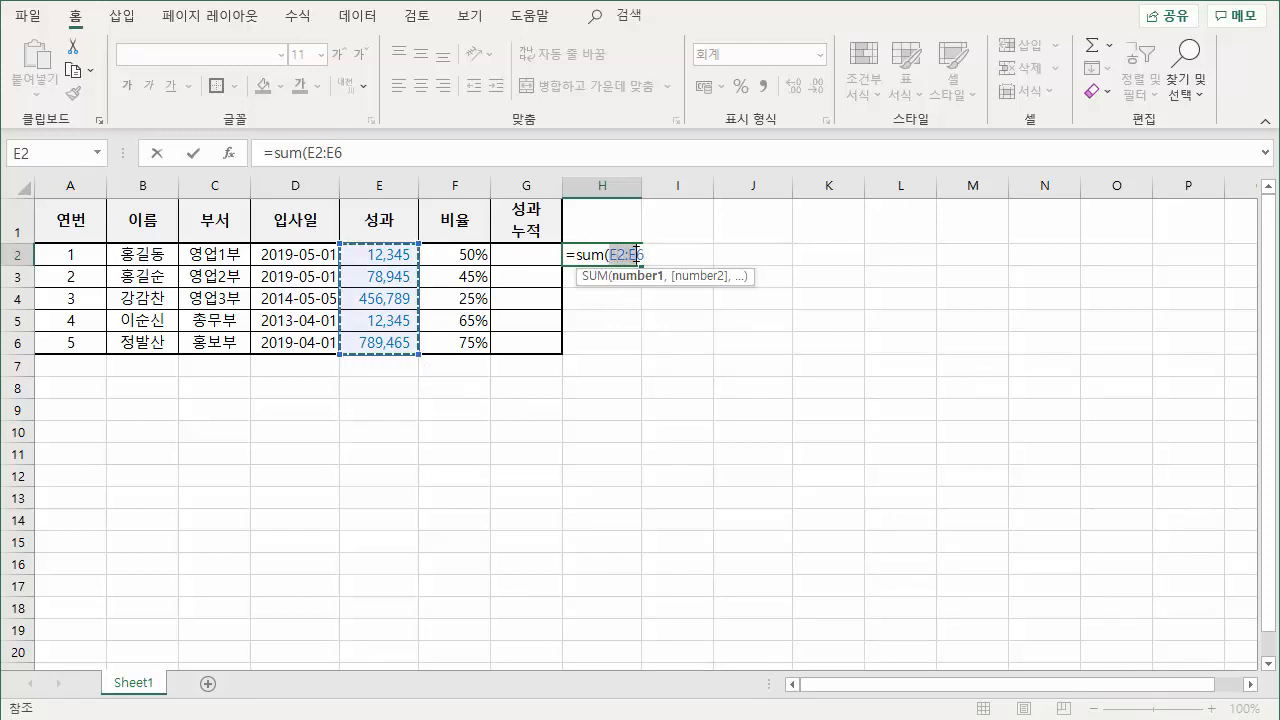
left_click_drag(309, 150, 348, 150)
left_click(330, 150)
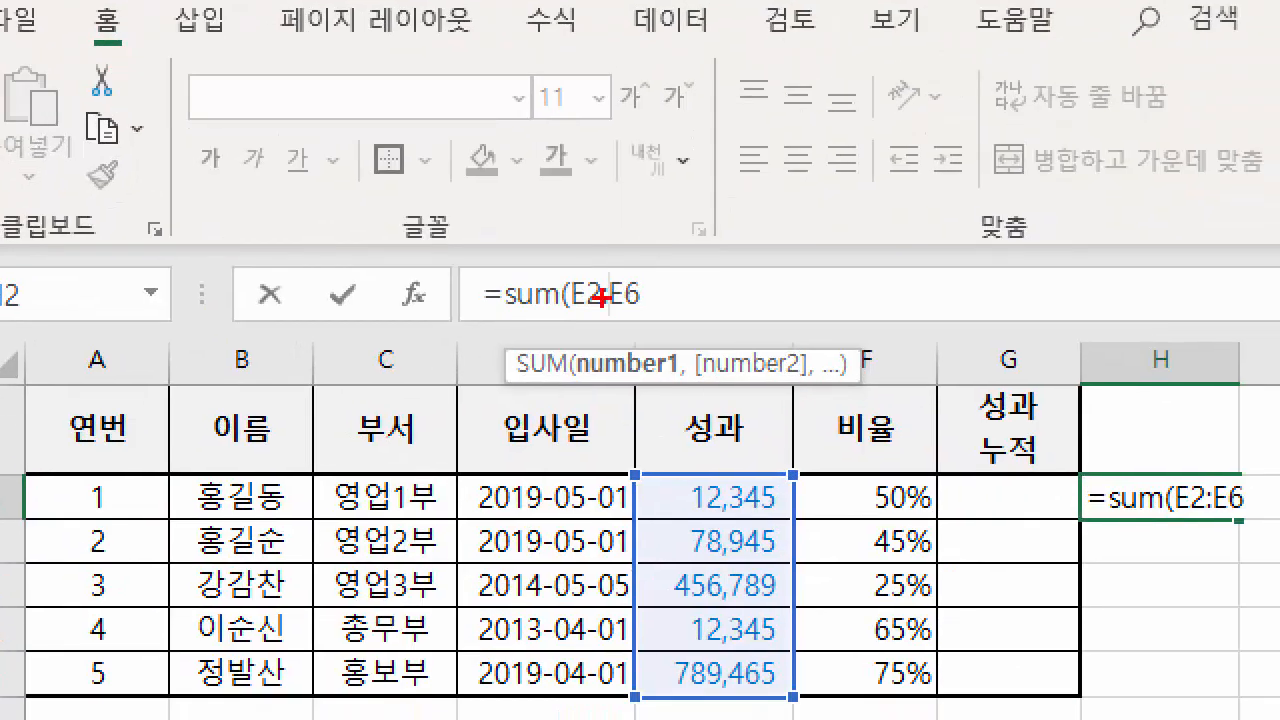
mouse_move(600, 298)
left_mouse_down()
mouse_move(598, 326)
mouse_move(644, 290)
mouse_move(614, 346)
left_mouse_up()
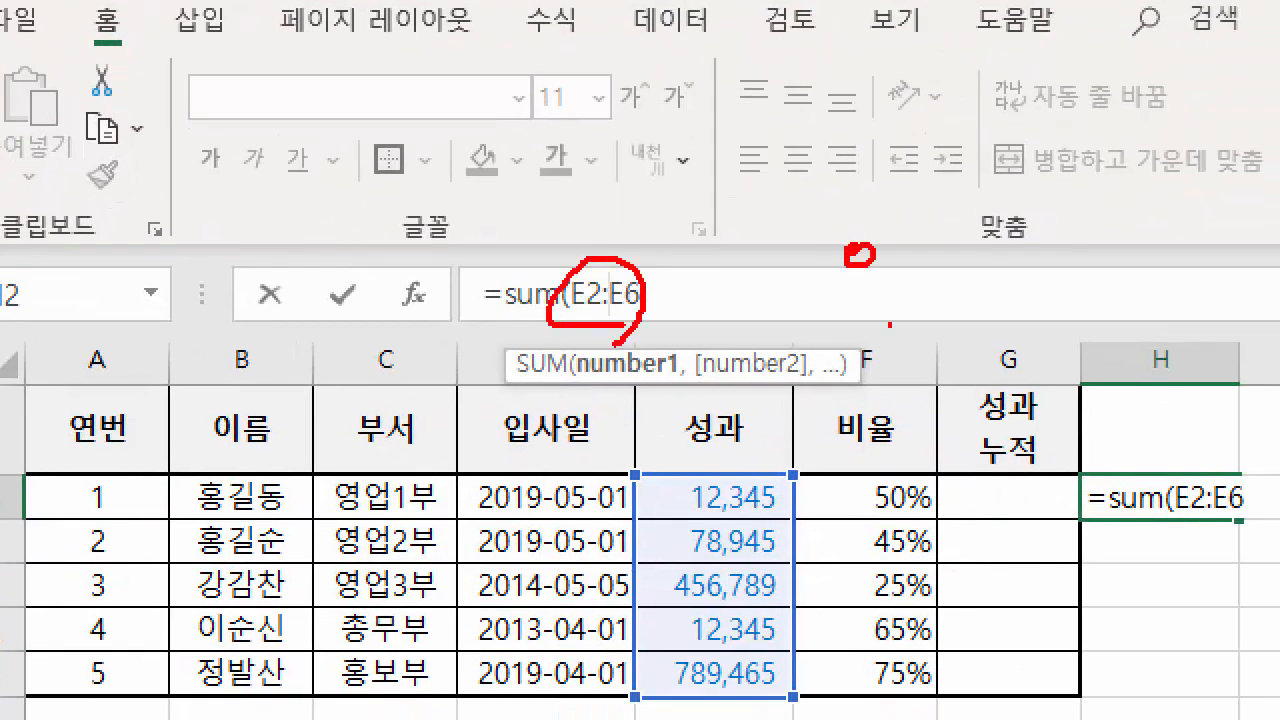
left_click_drag(870, 322, 862, 316)
key("Escape")
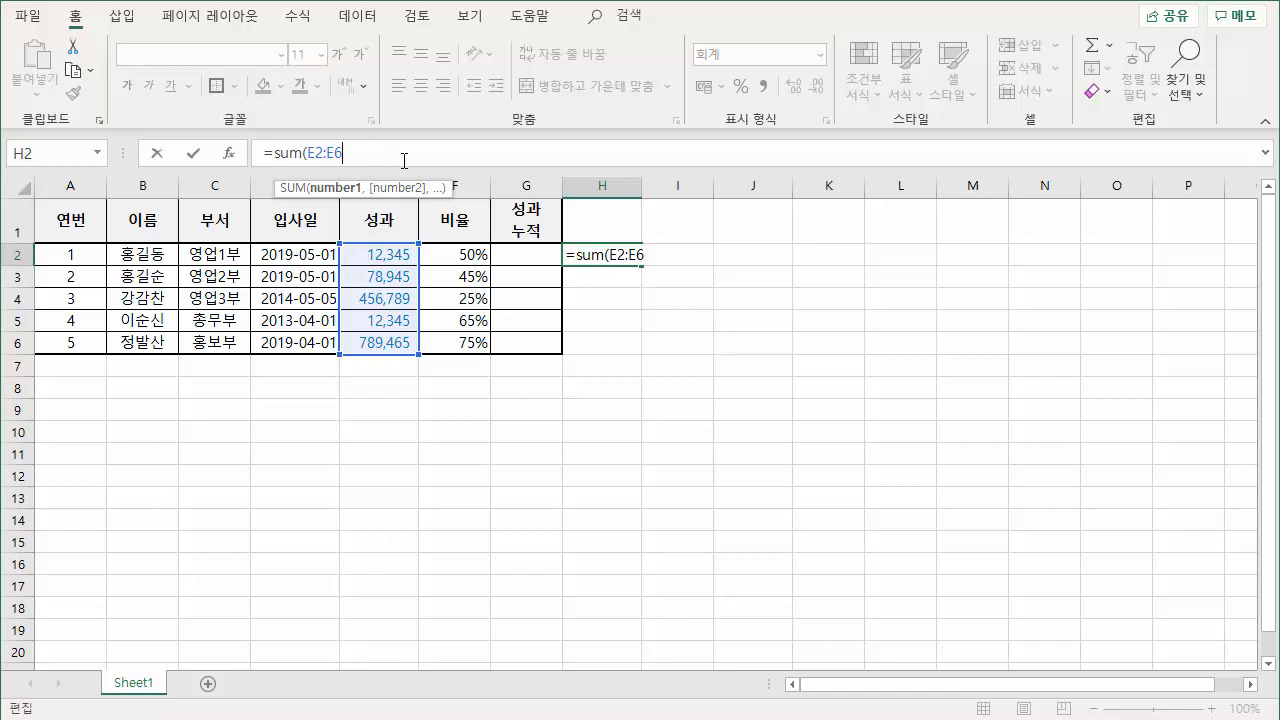
type(")")
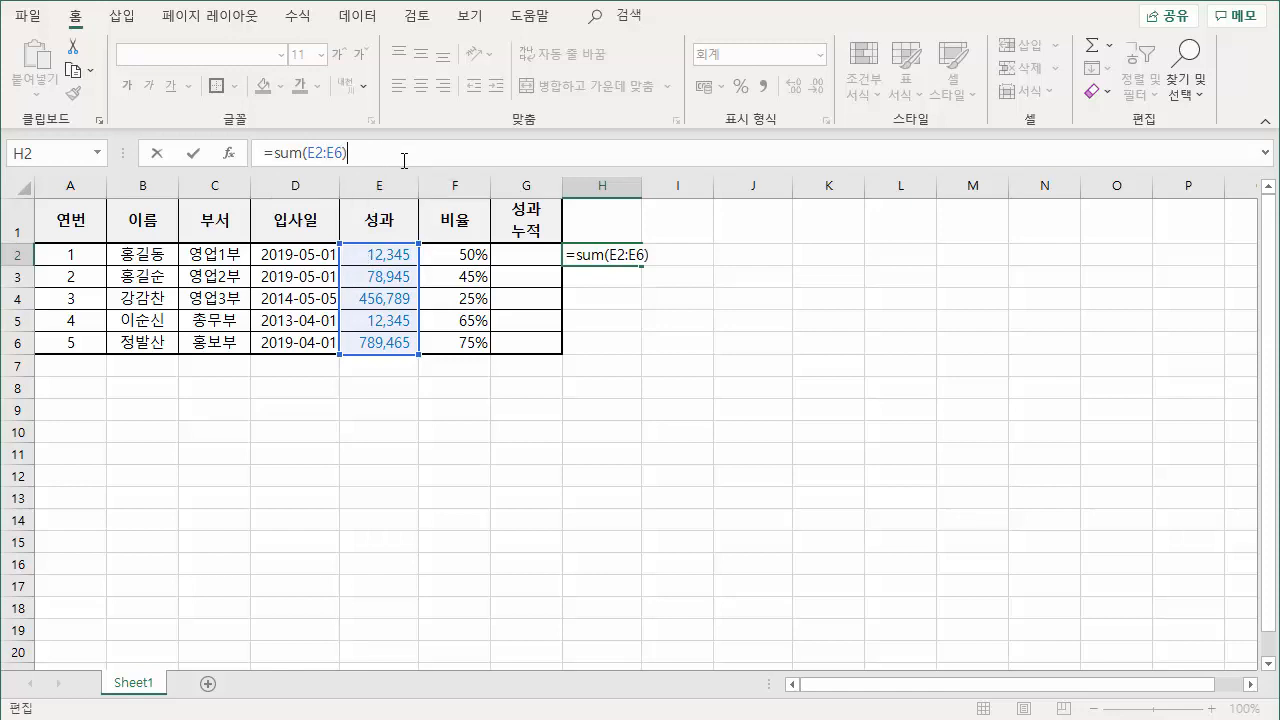
key("Return")
Step: Fill the H2 formula down to H6 and inspect the relative SUM range in each copied cell
left_click(607, 254)
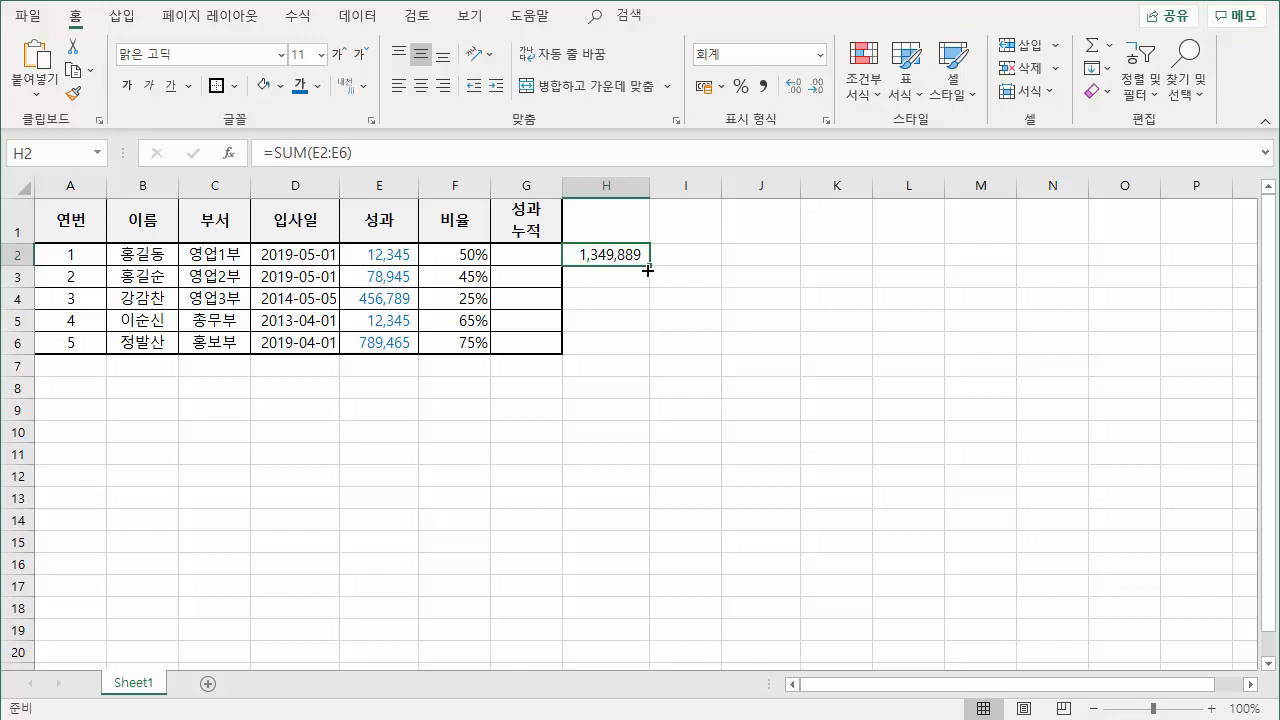
left_click_drag(650, 265, 643, 356)
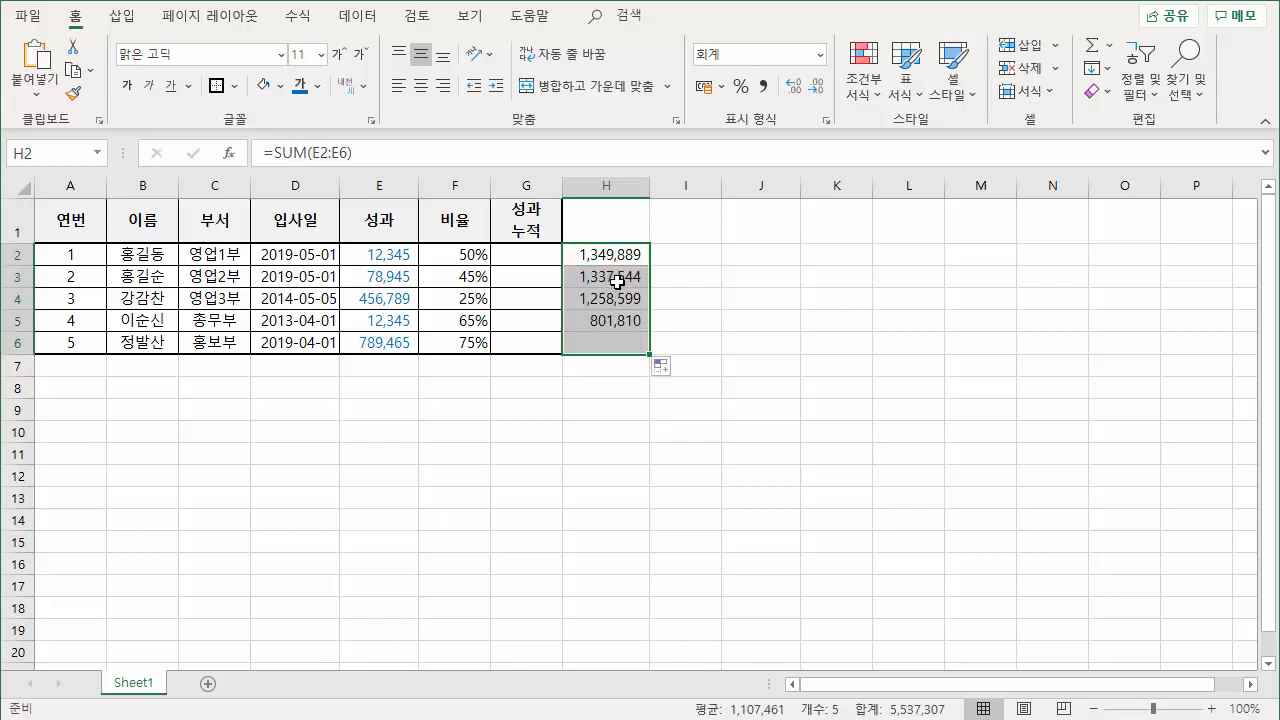
left_click(610, 252)
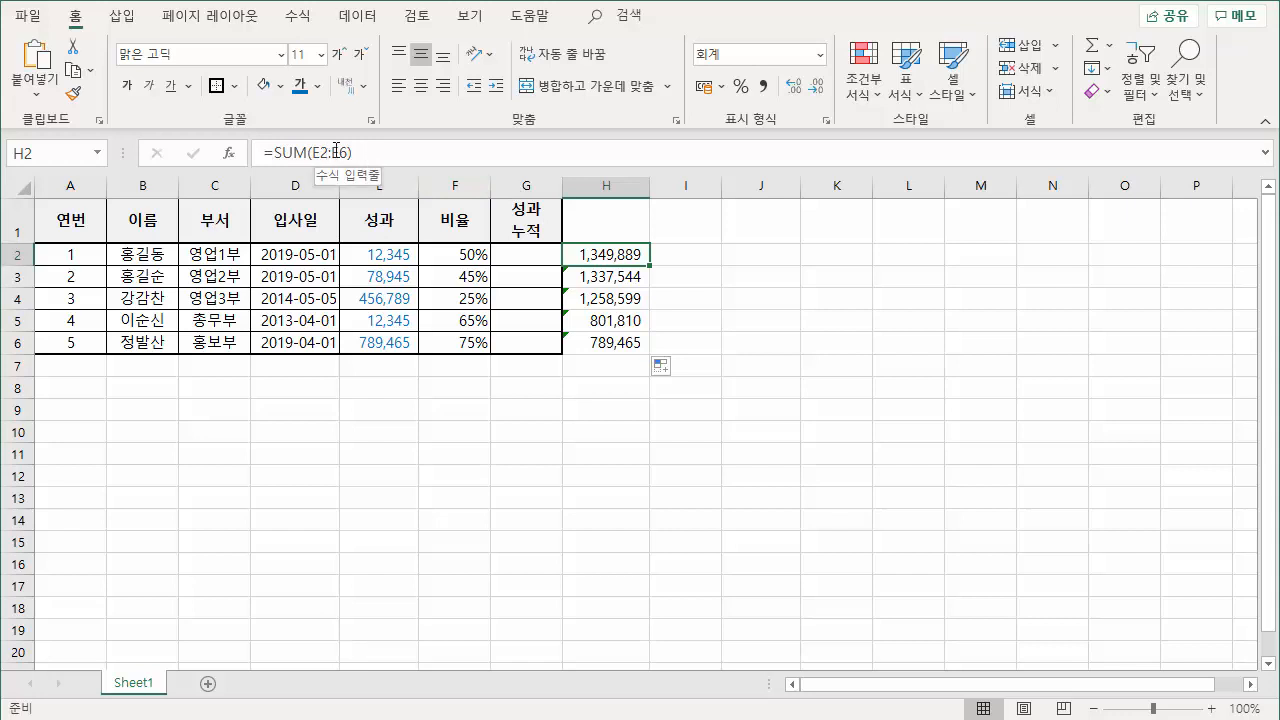
left_click(597, 277)
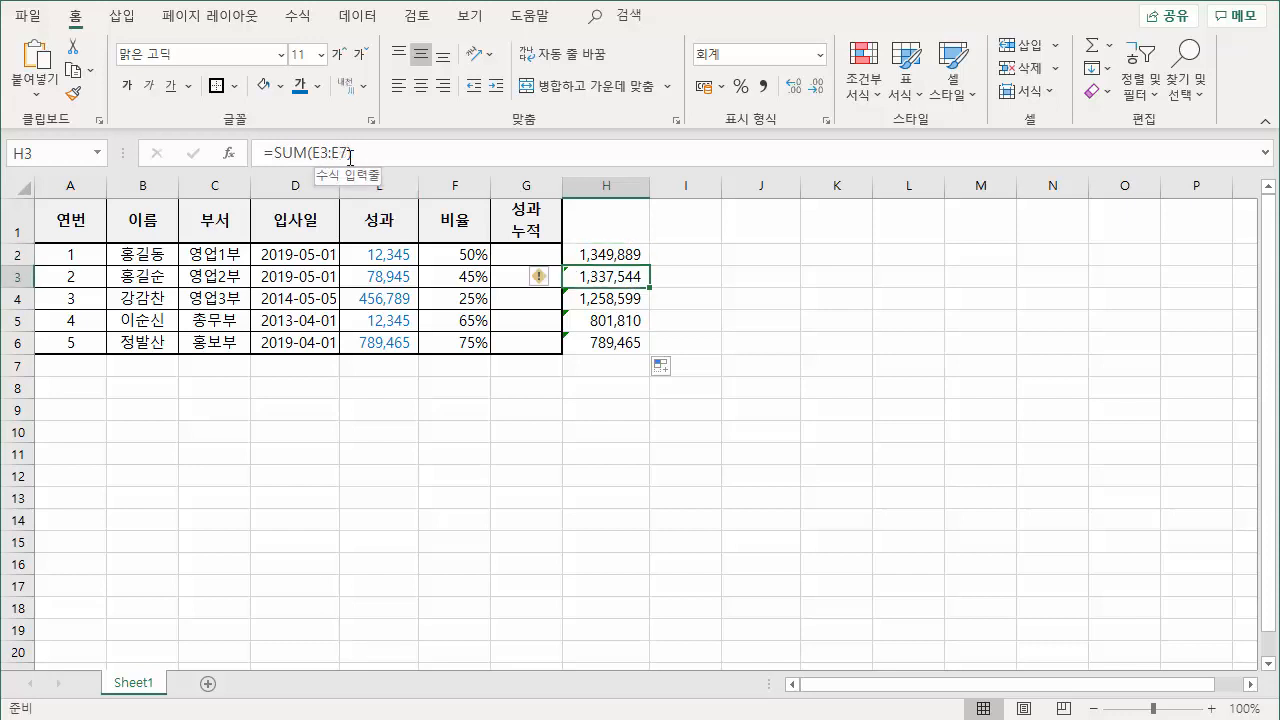
key("Down")
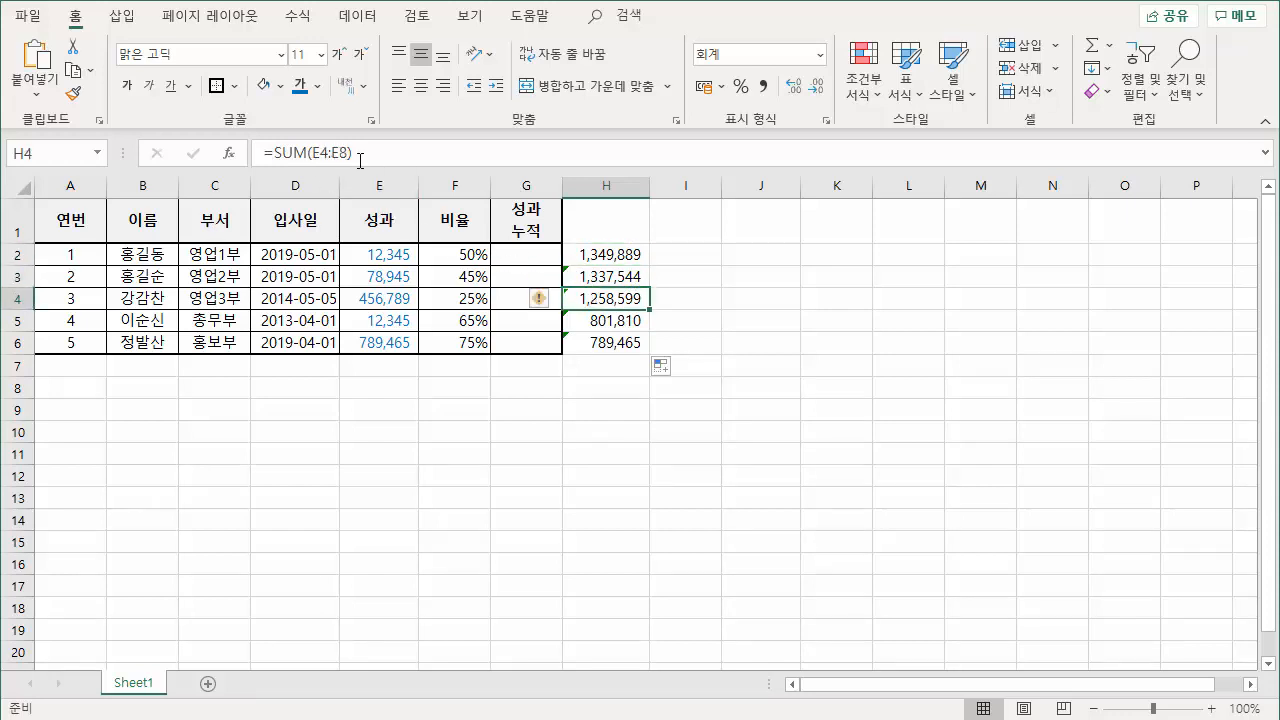
left_click(597, 320)
left_click(600, 343)
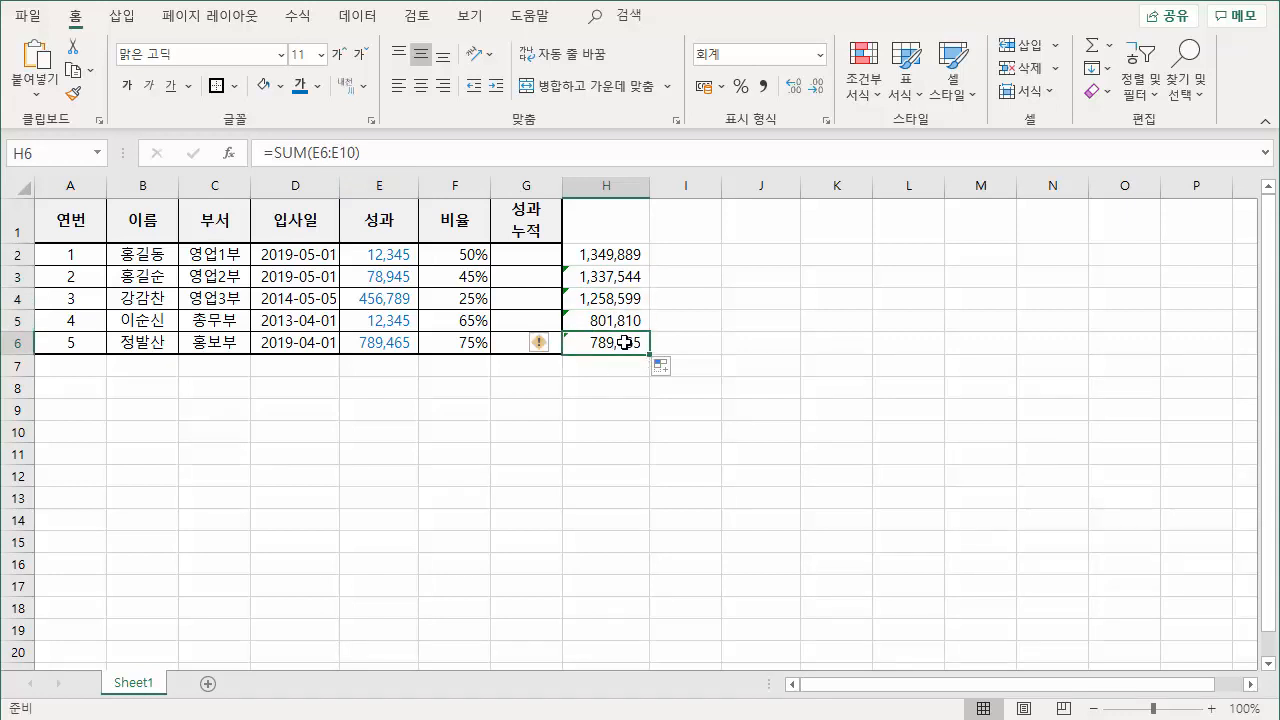
double_click(624, 342)
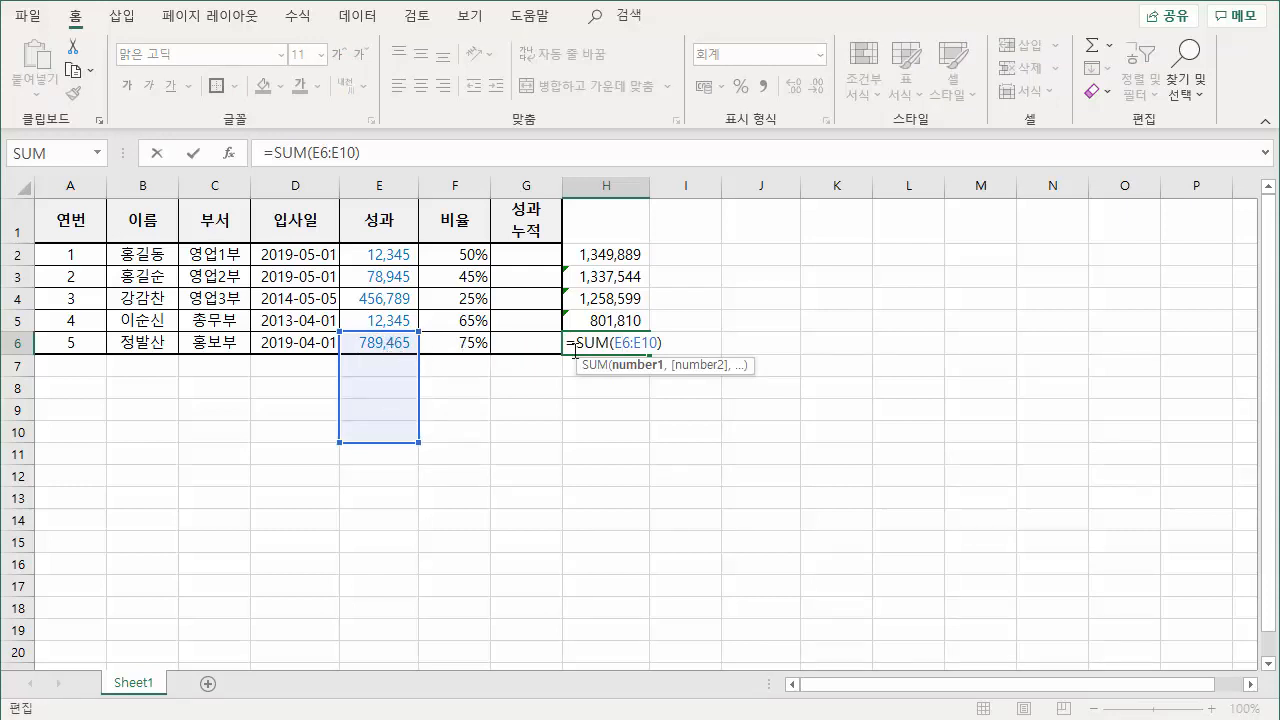
key("ctrl+Return")
Step: Make the SUM range in H2 absolute so the formula reads =SUM($E$2:$E$6)
left_click(606, 252)
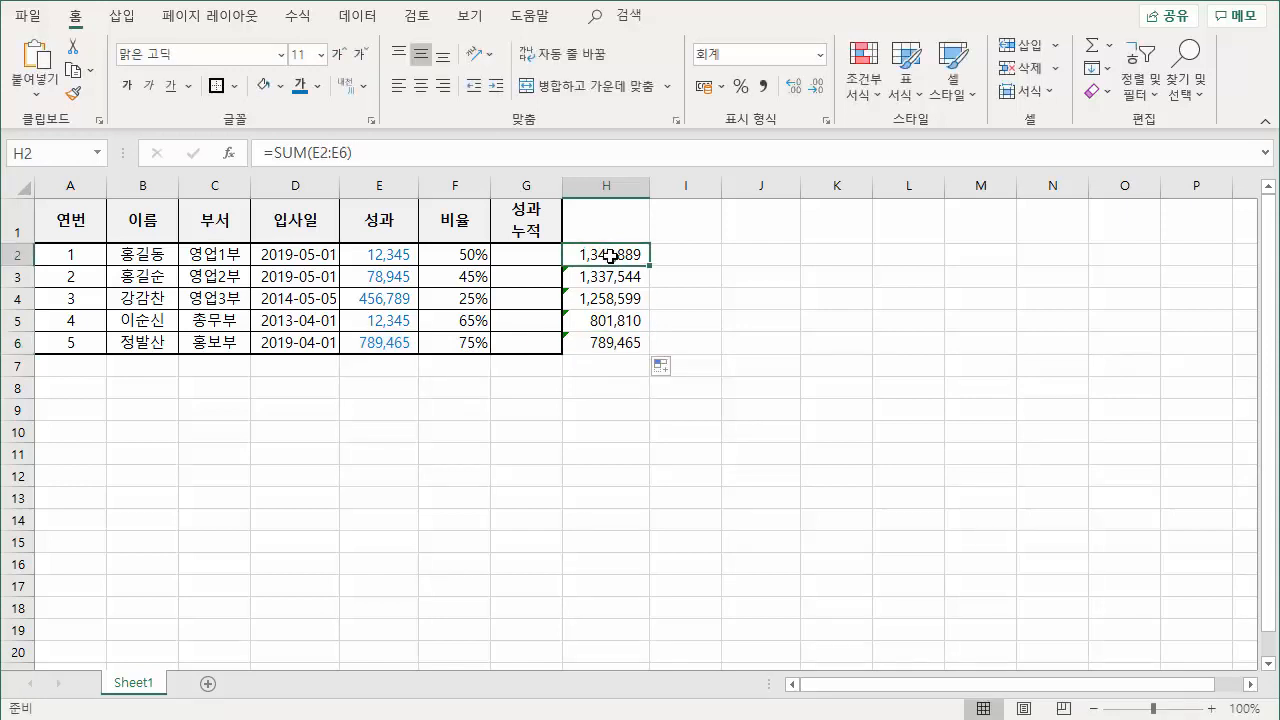
left_click(312, 158)
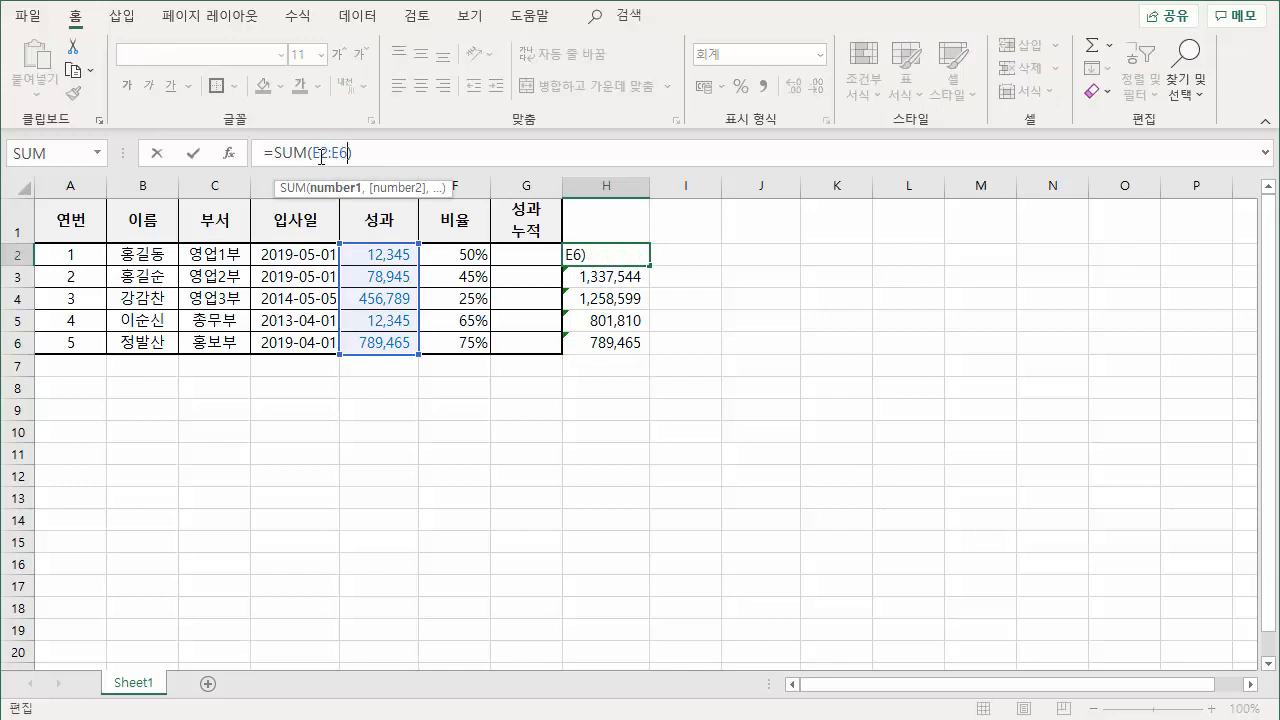
left_click_drag(323, 152, 362, 175)
key("ctrl+super+o")
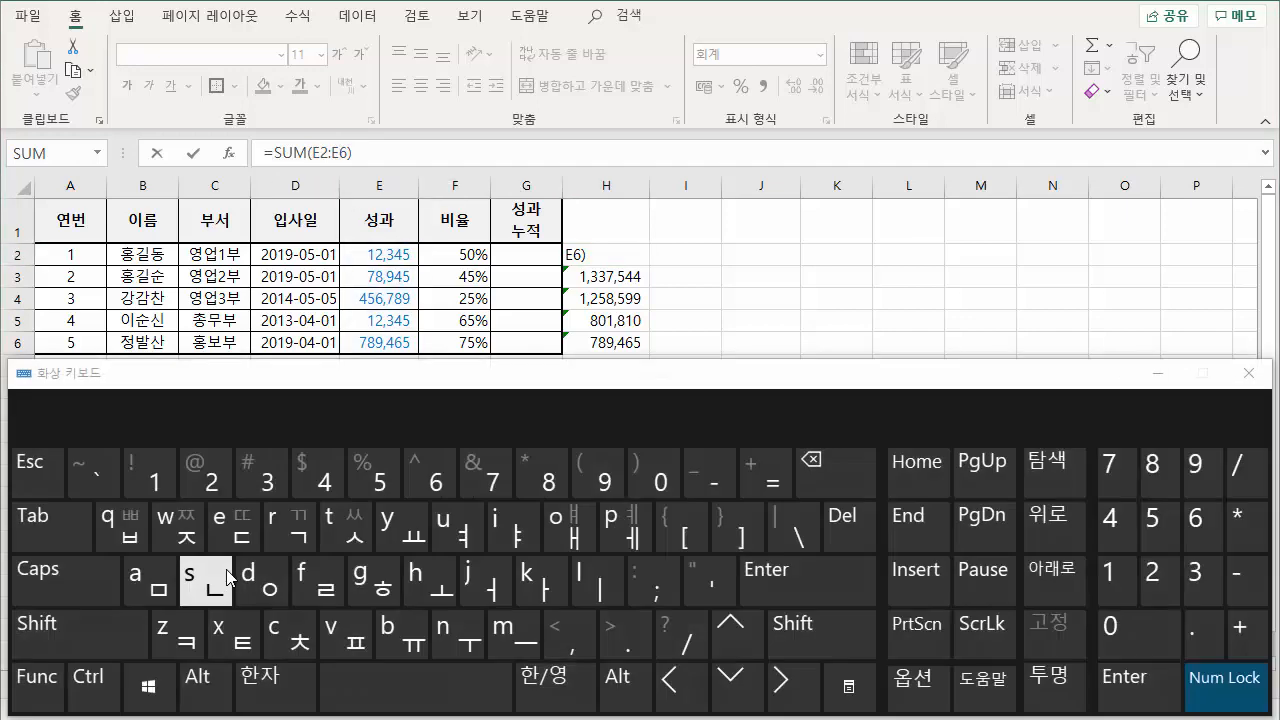
left_click(42, 684)
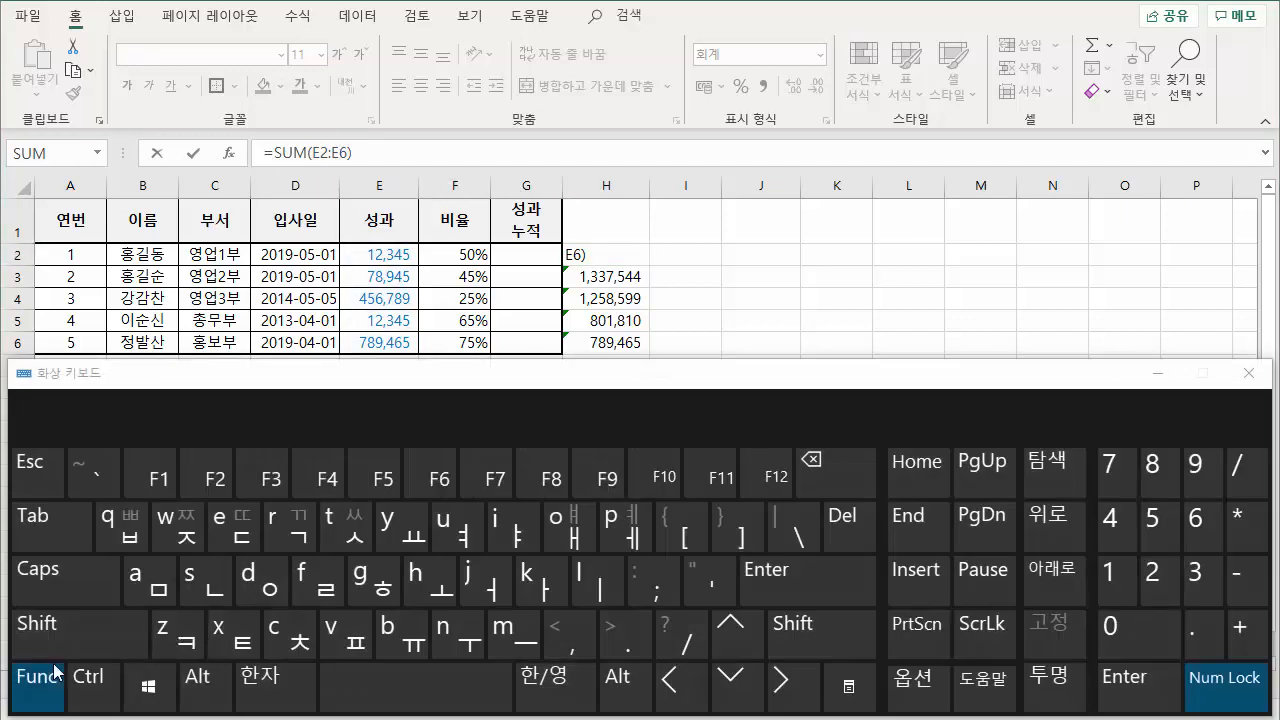
left_click(327, 482)
left_click_drag(342, 150, 317, 151)
left_click(327, 482)
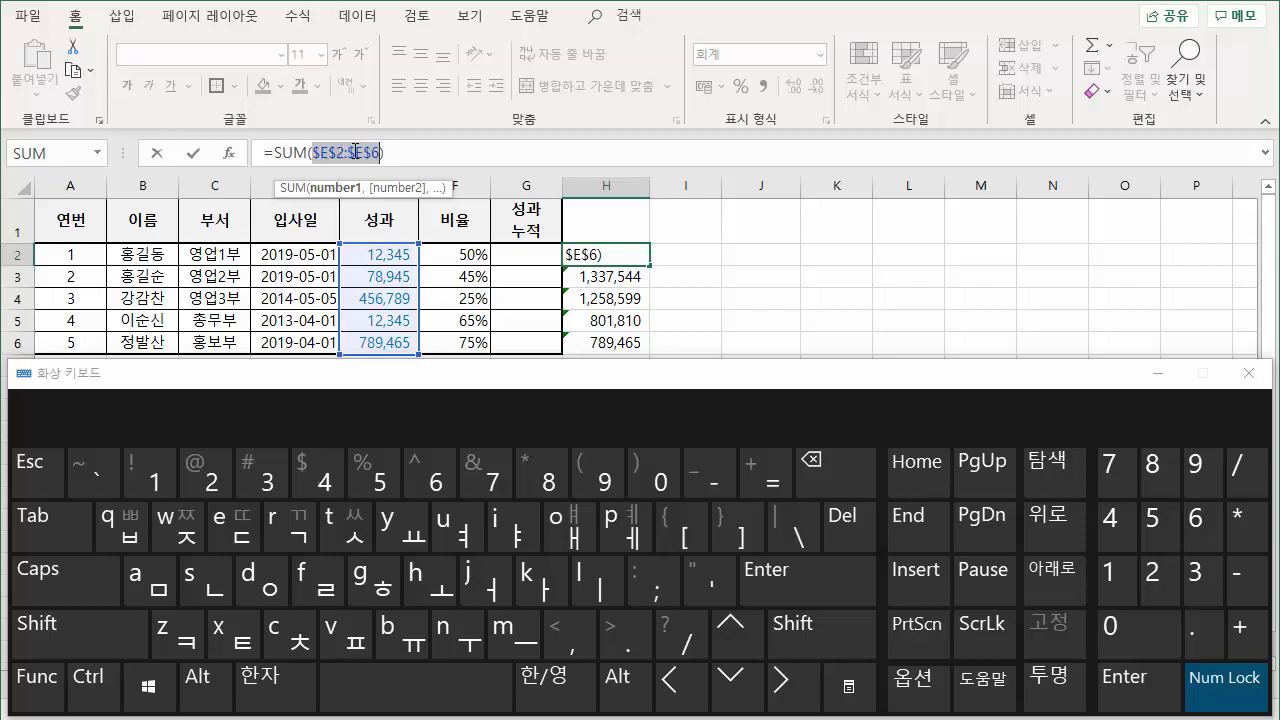
key("Return")
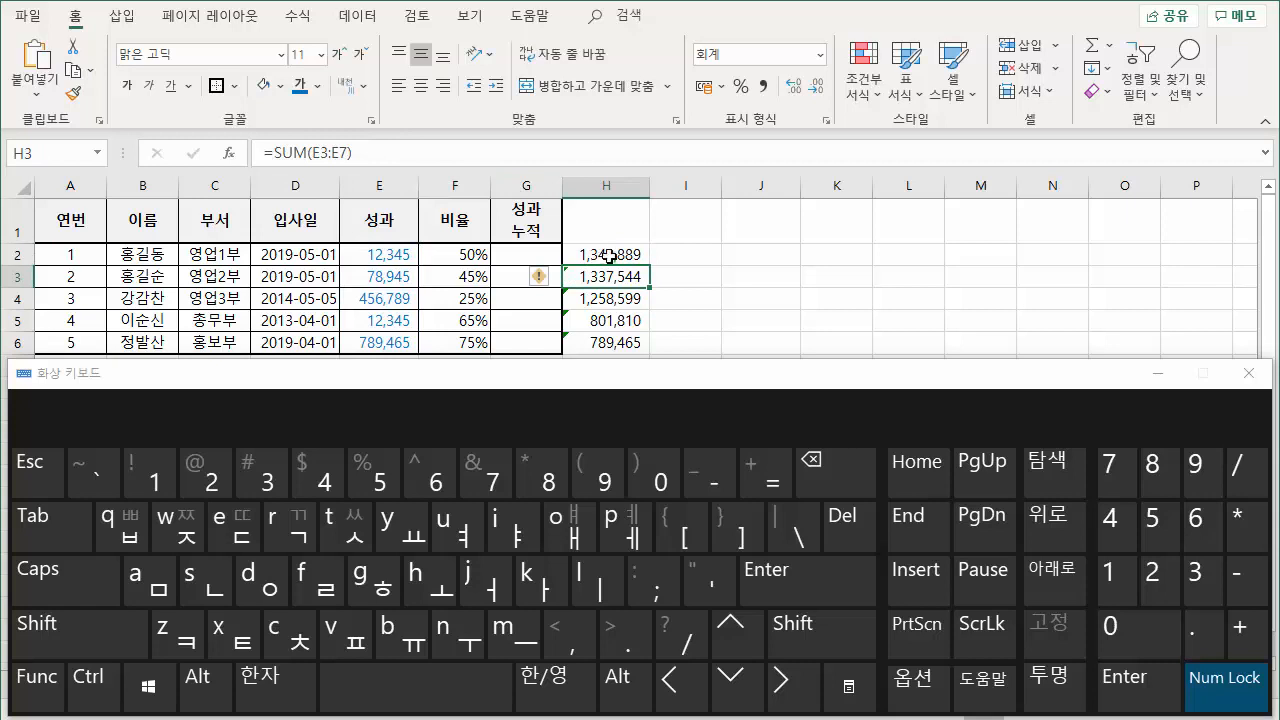
Step: Fill the absolute SUM formula from H2 down to H6 and check the range used in H6
left_click(609, 254)
left_click_drag(651, 266, 649, 352)
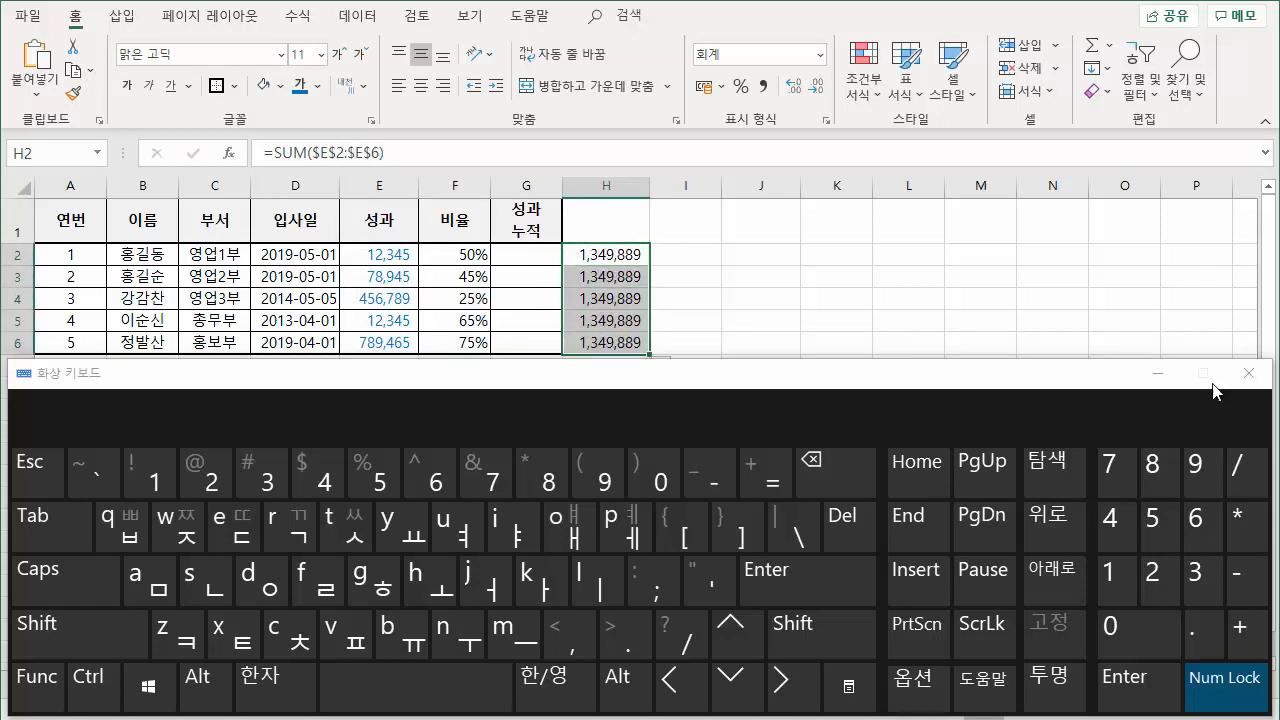
left_click(1240, 372)
left_click(609, 340)
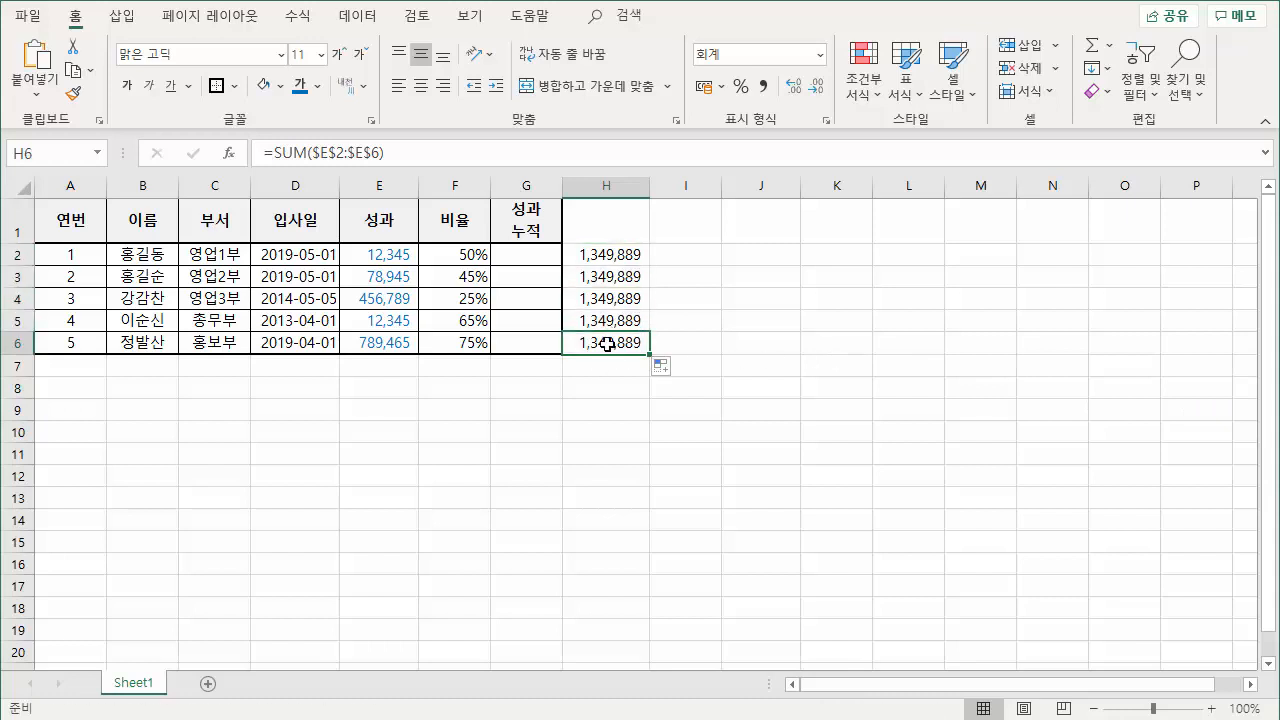
double_click(607, 342)
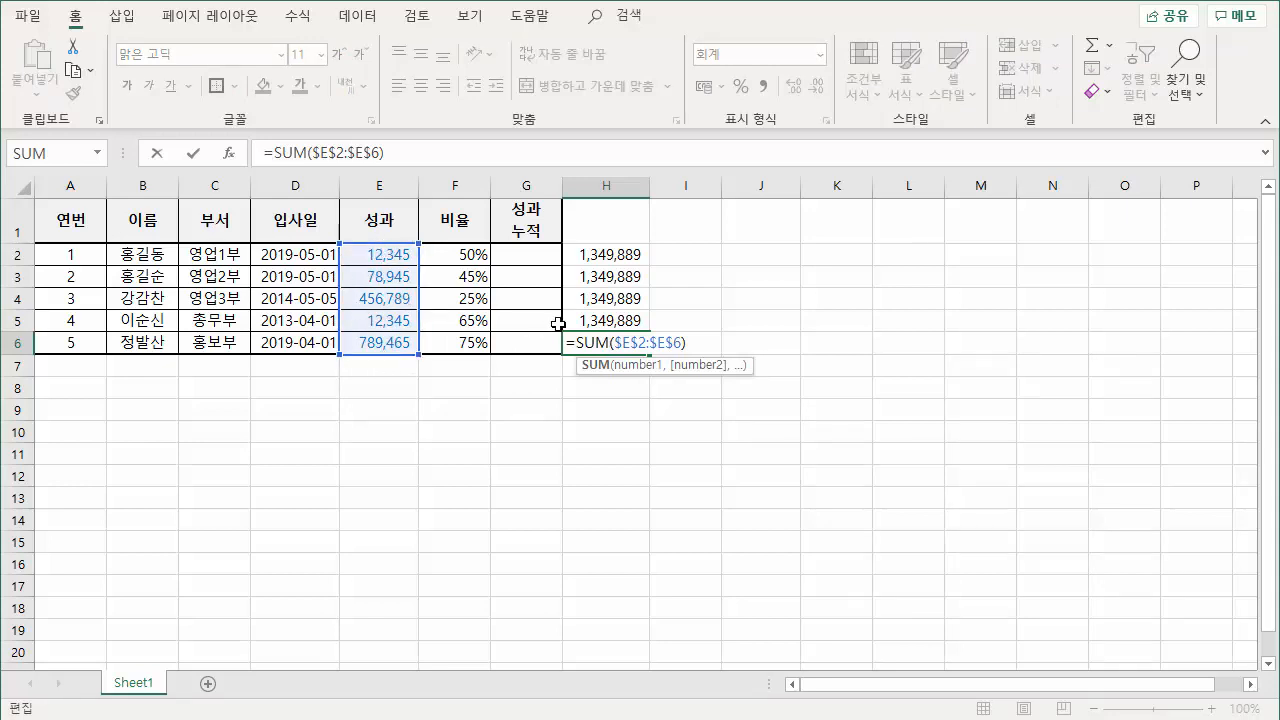
key("Escape")
left_click(630, 255)
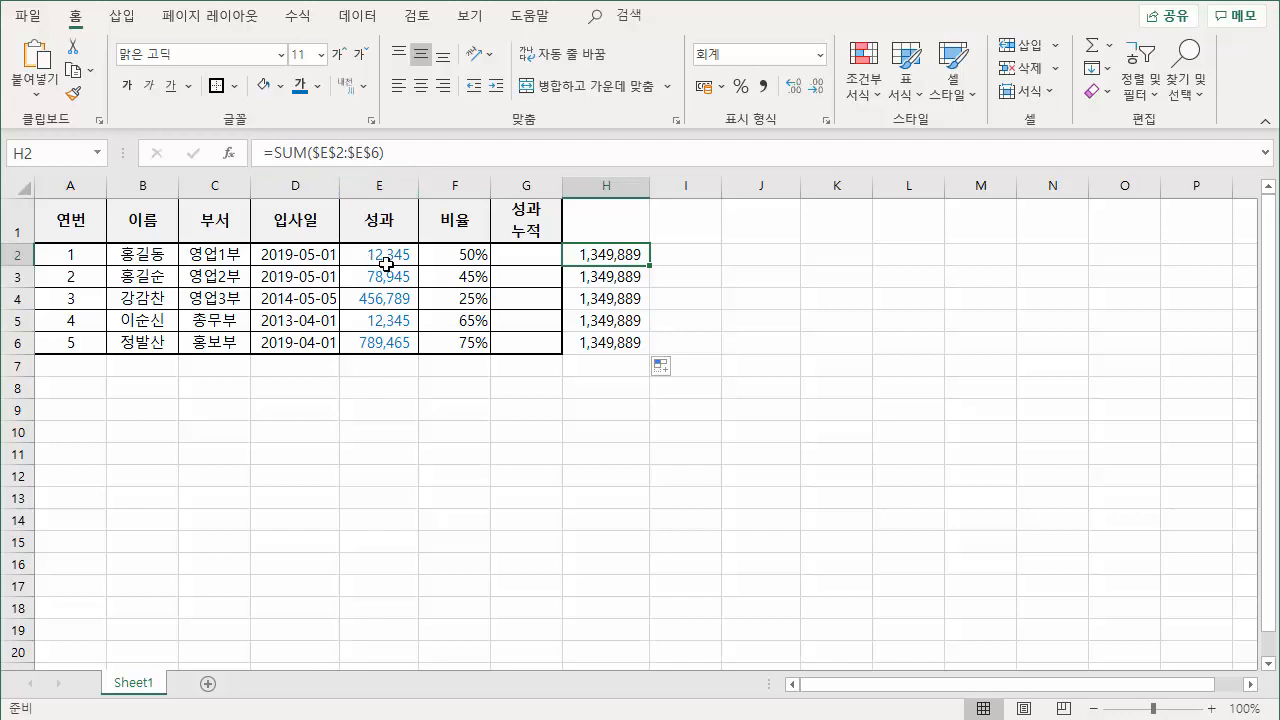
Step: Start a SUM formula in G2 with E2 as the beginning of the range, followed by a colon
left_click(521, 251)
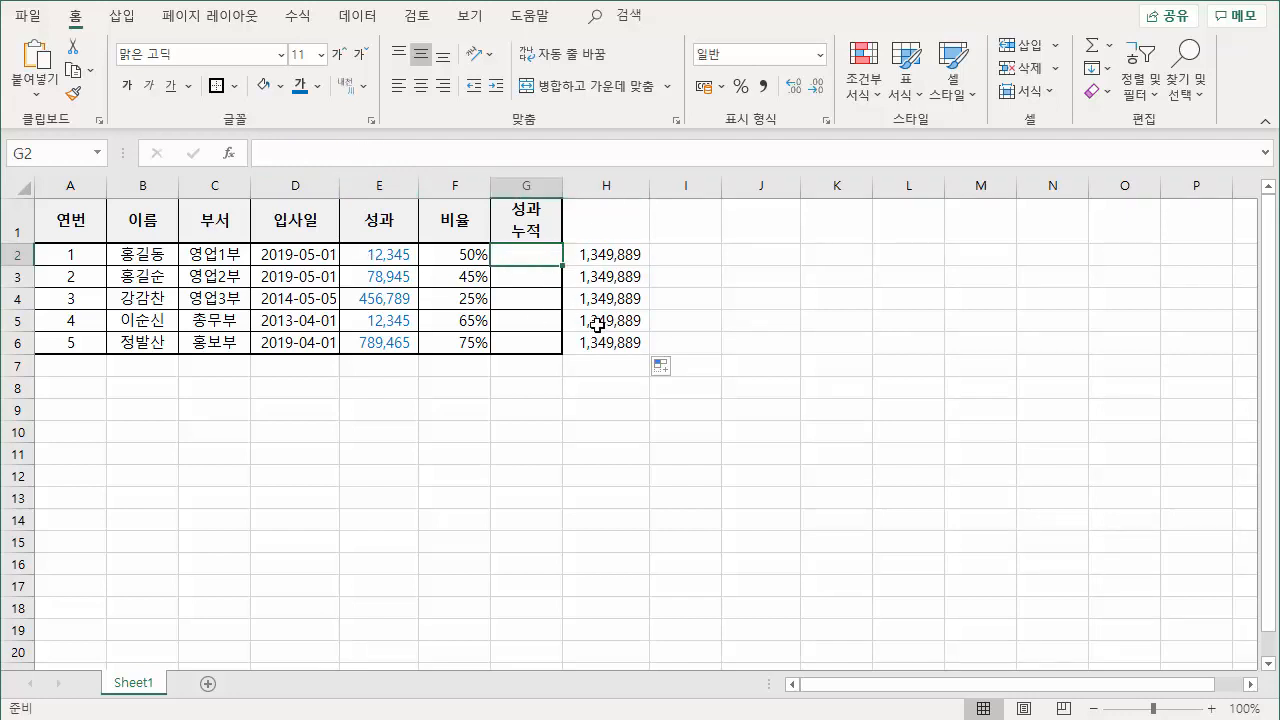
type("=")
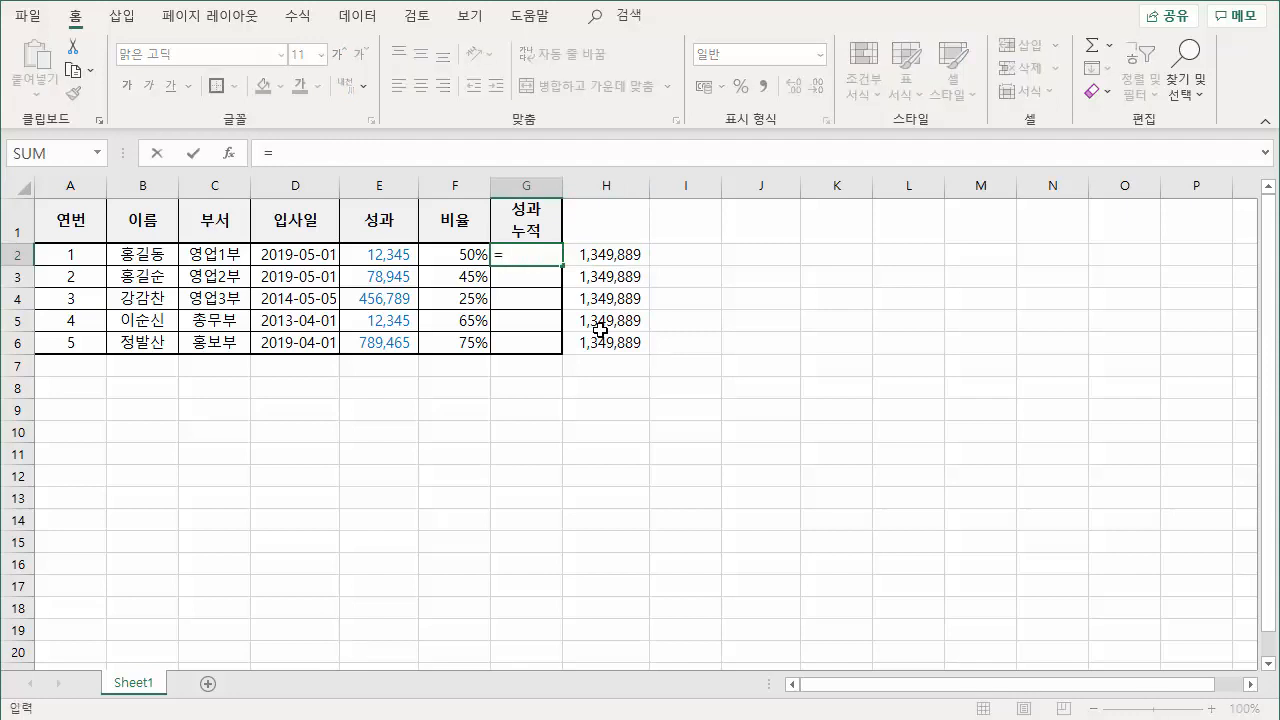
type("sum")
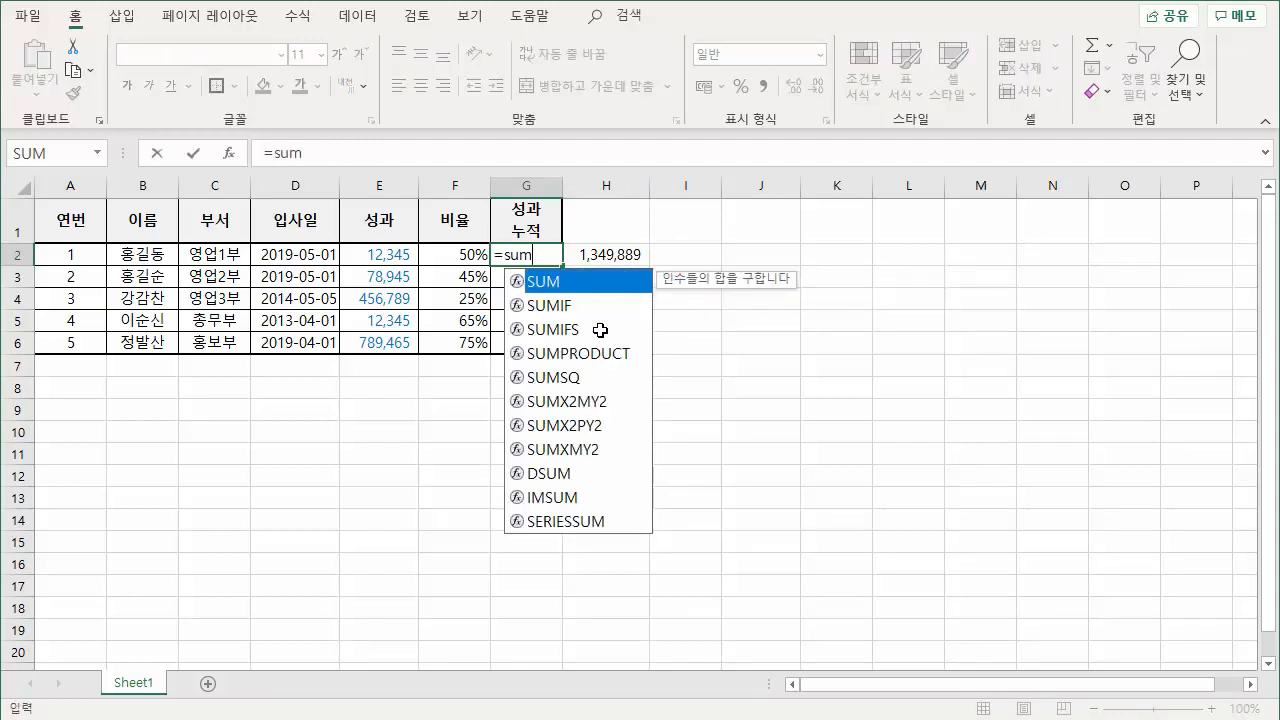
type("(")
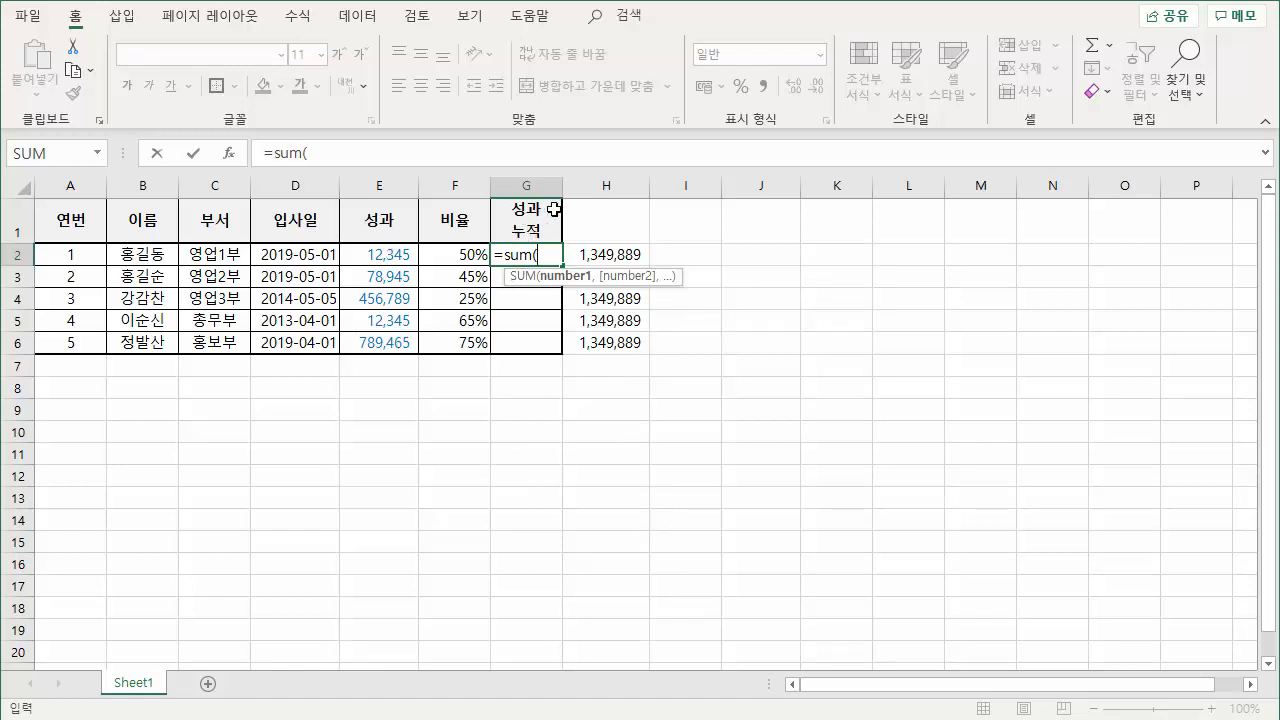
left_click(386, 253)
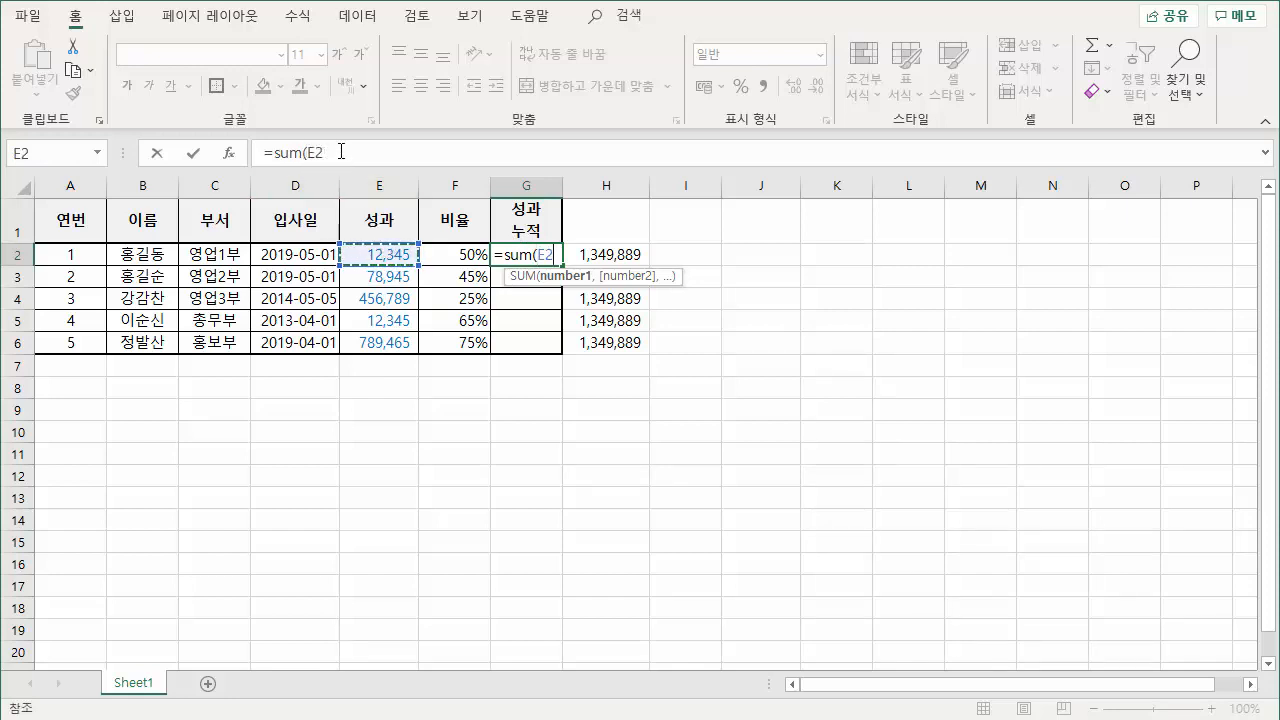
left_click(358, 155)
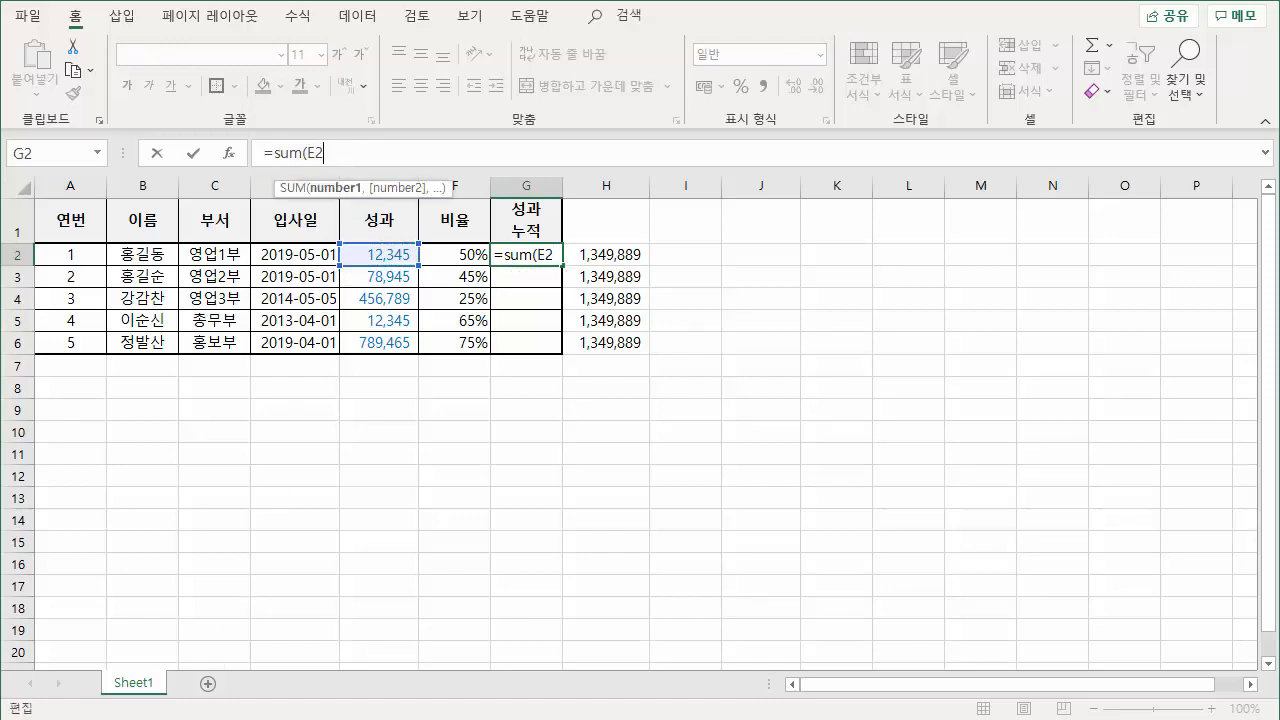
key("ctrl+super+o")
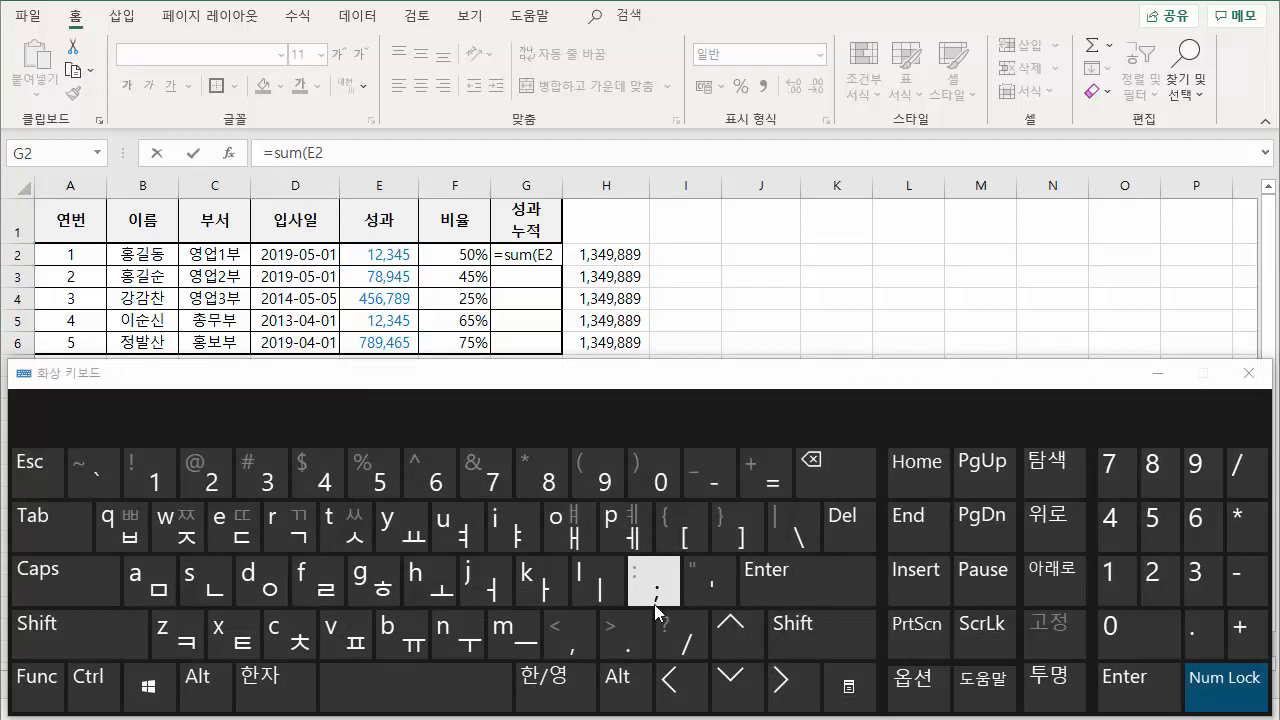
left_click(104, 642)
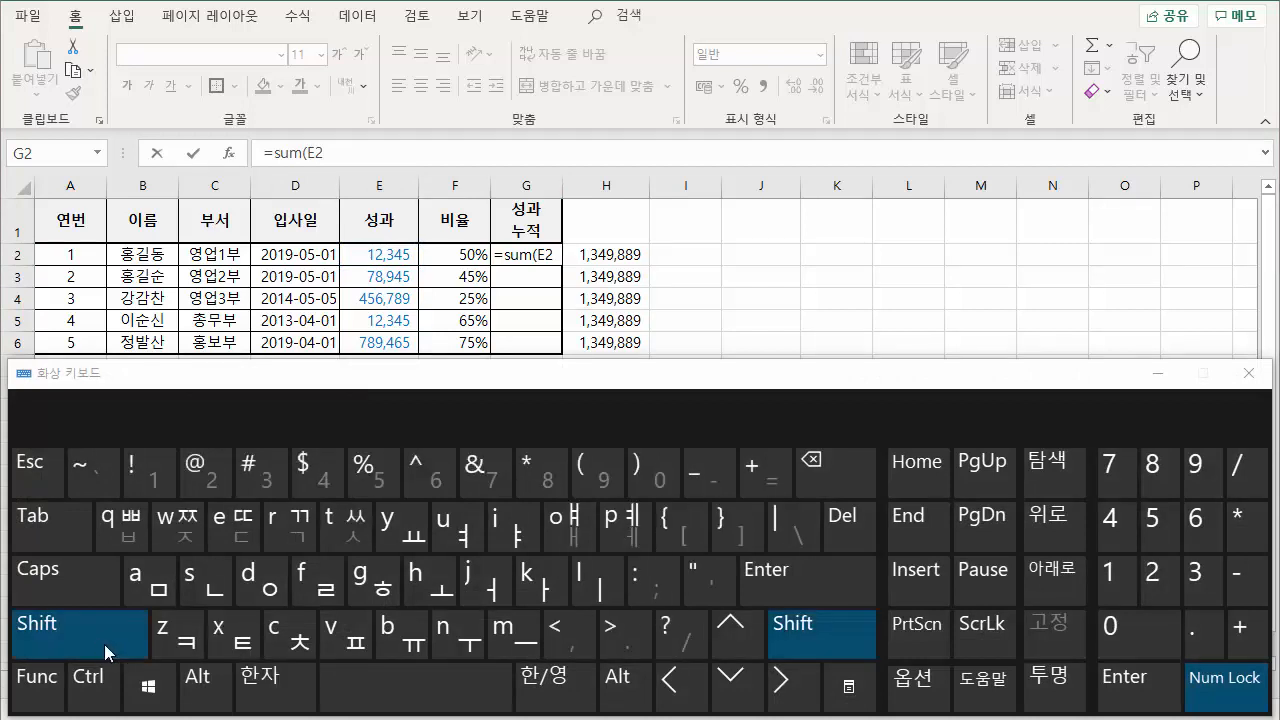
left_click(640, 588)
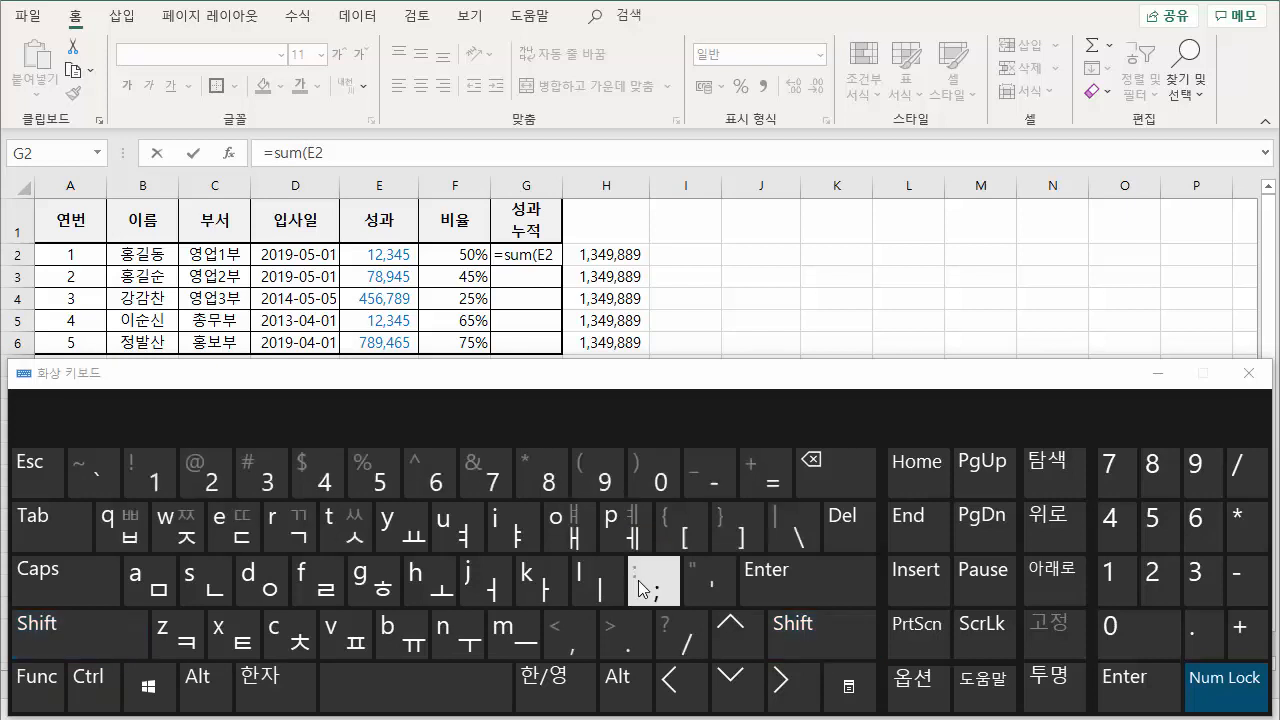
left_click(1243, 372)
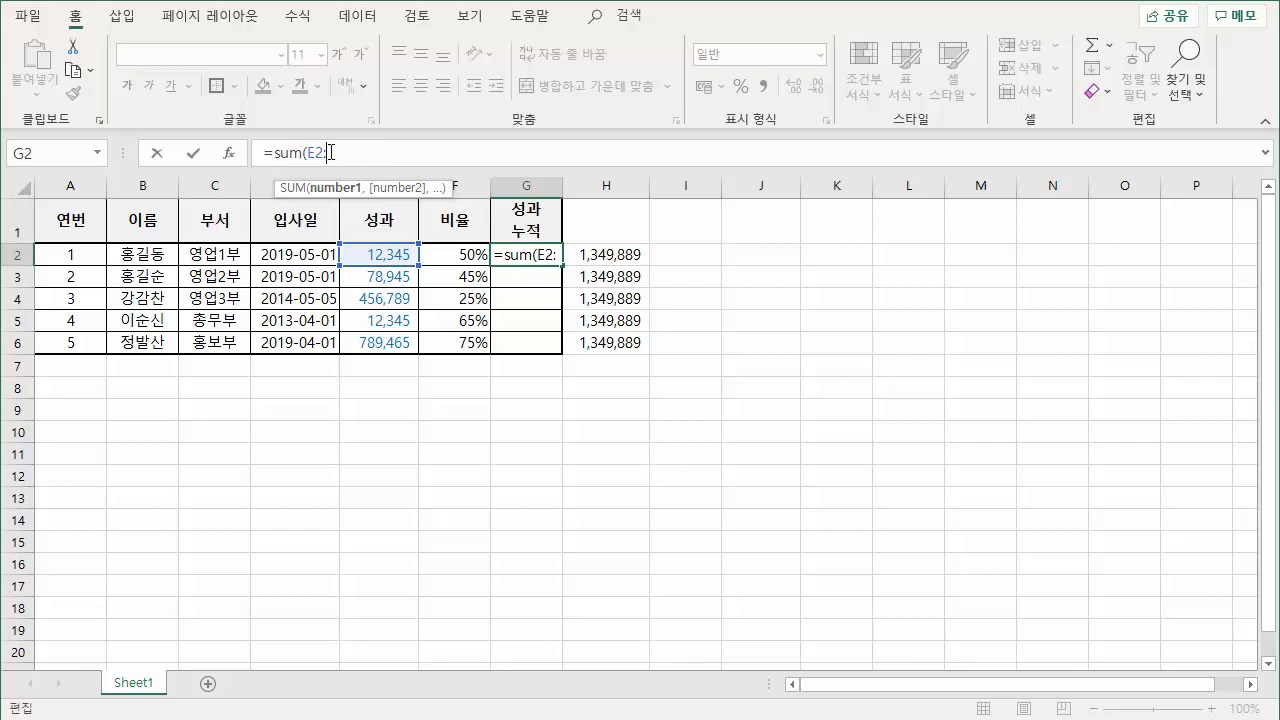
left_click(400, 256)
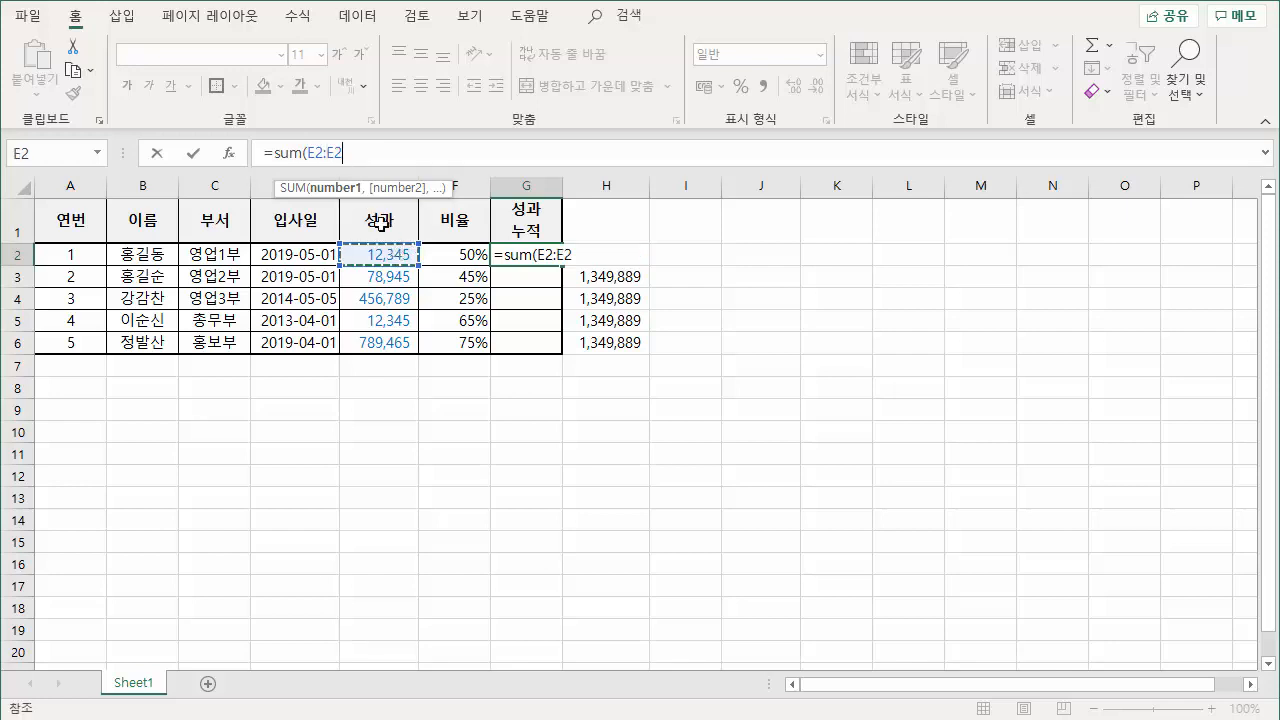
left_click(353, 153)
key("BackSpace")
key("BackSpace")
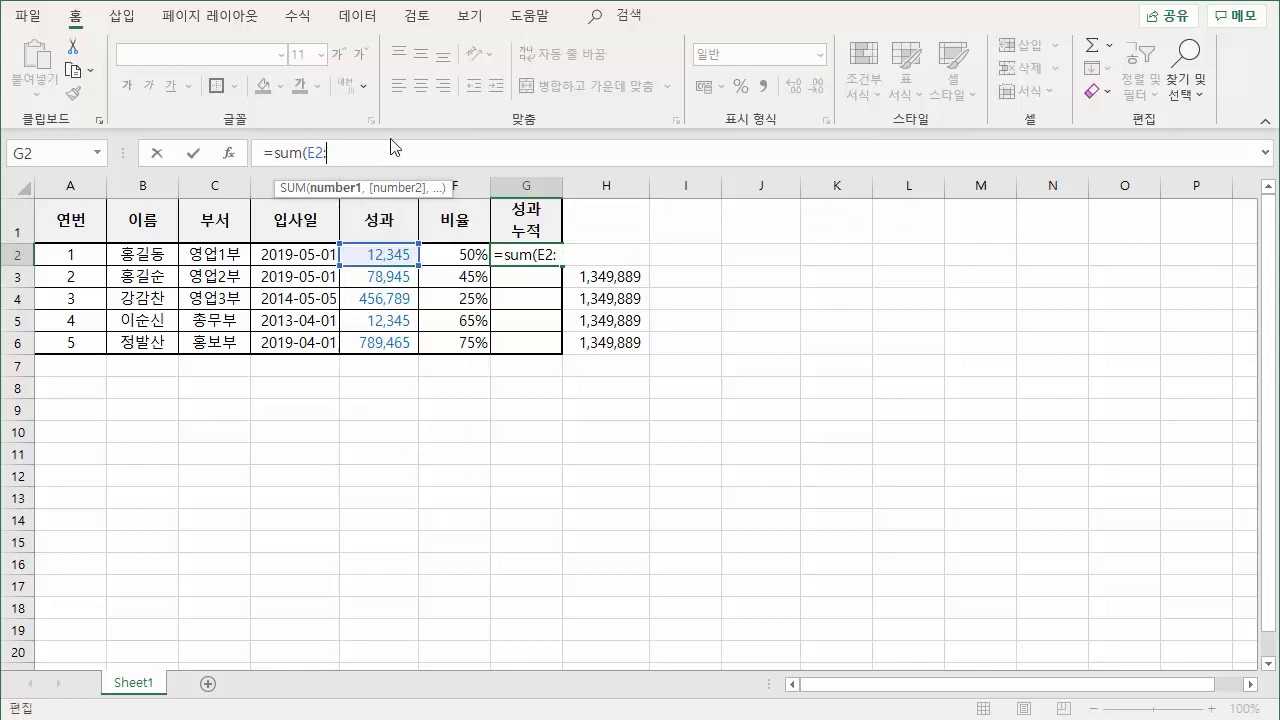
Step: Complete the G2 range with E2 as its end and make the starting reference absolute, so the formula reads =SUM($E$2:E2)
left_click(380, 254)
left_click(316, 152)
left_click(315, 155)
key("F4")
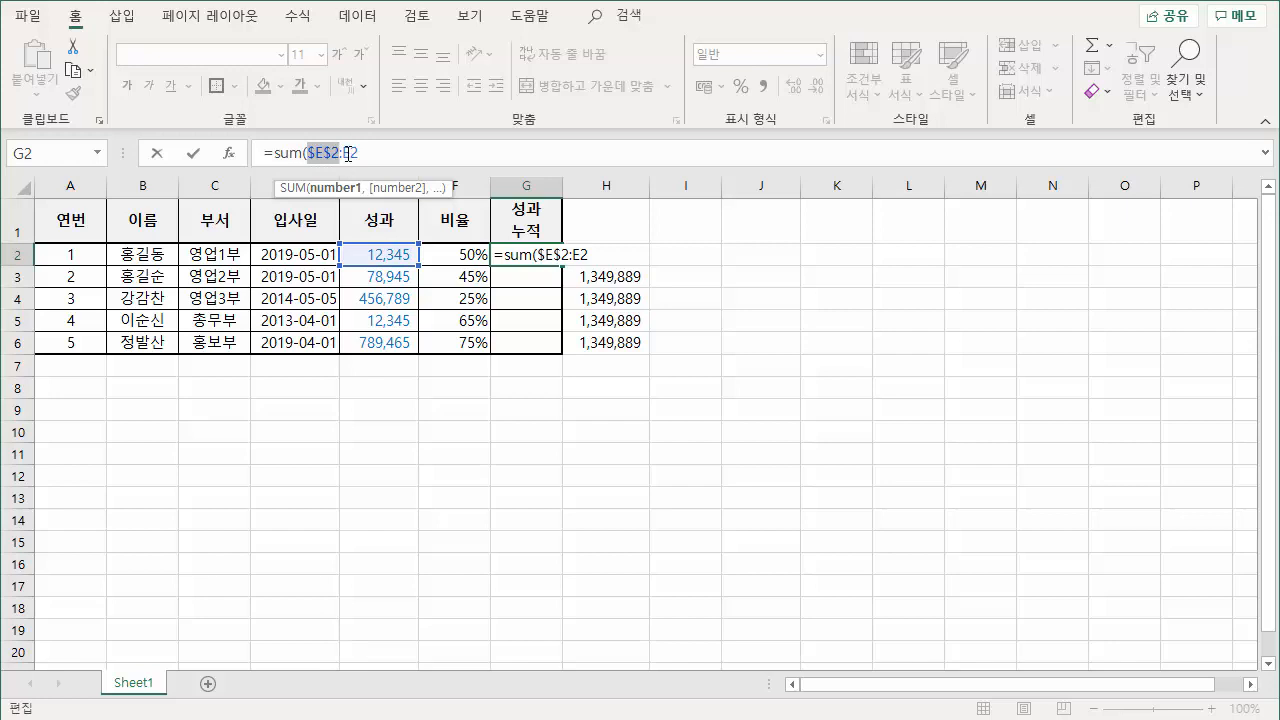
left_click(393, 156)
type(")")
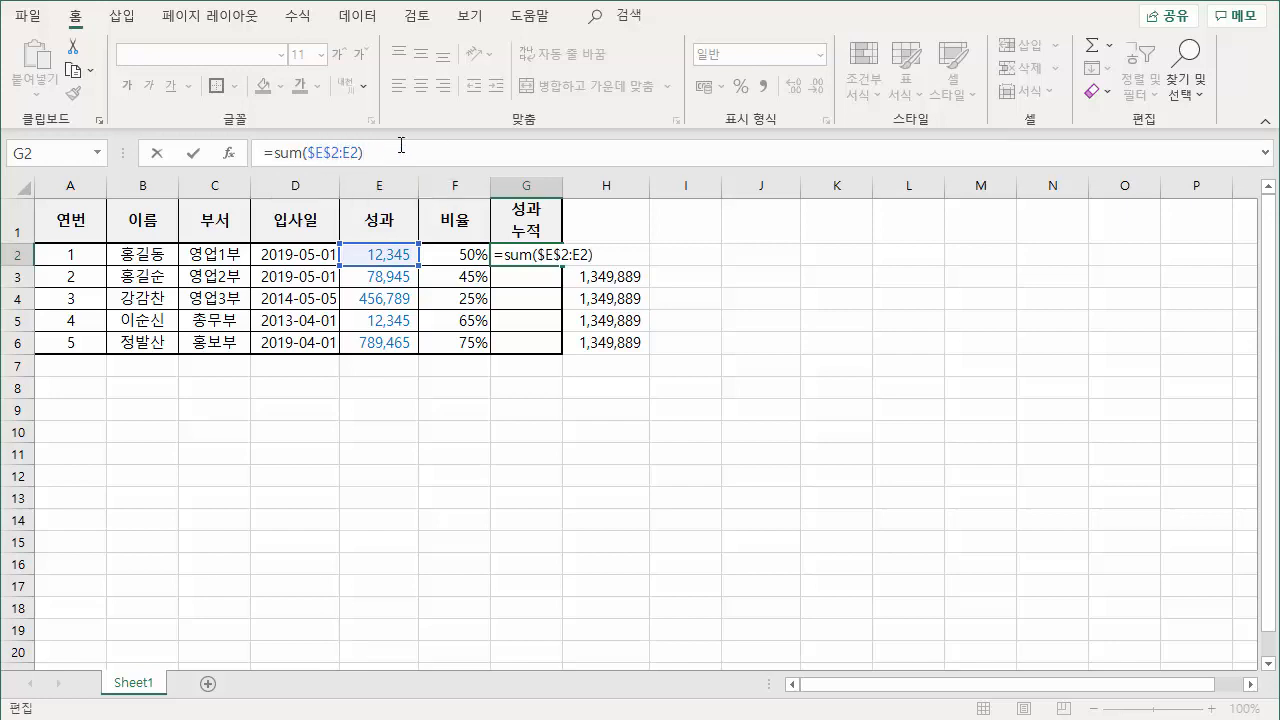
key("Return")
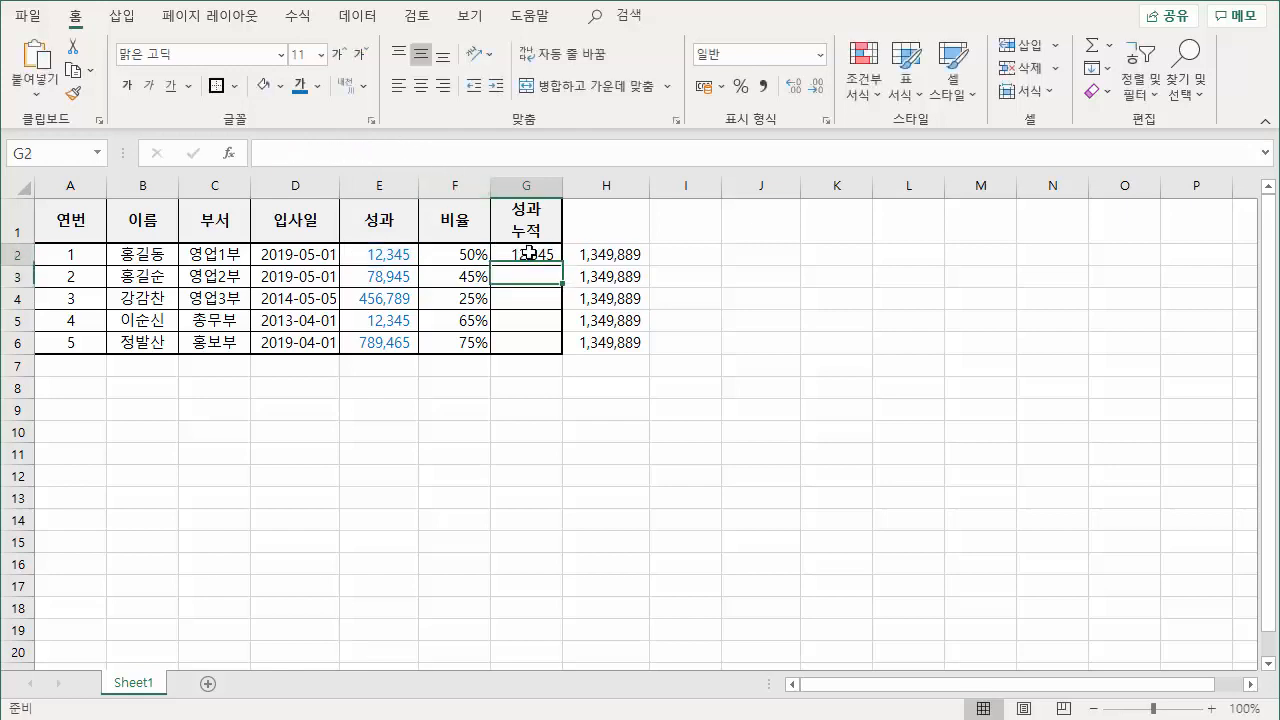
Step: Check the mixed references in G2 and fill the formula down to G6 without formatting
left_click(528, 252)
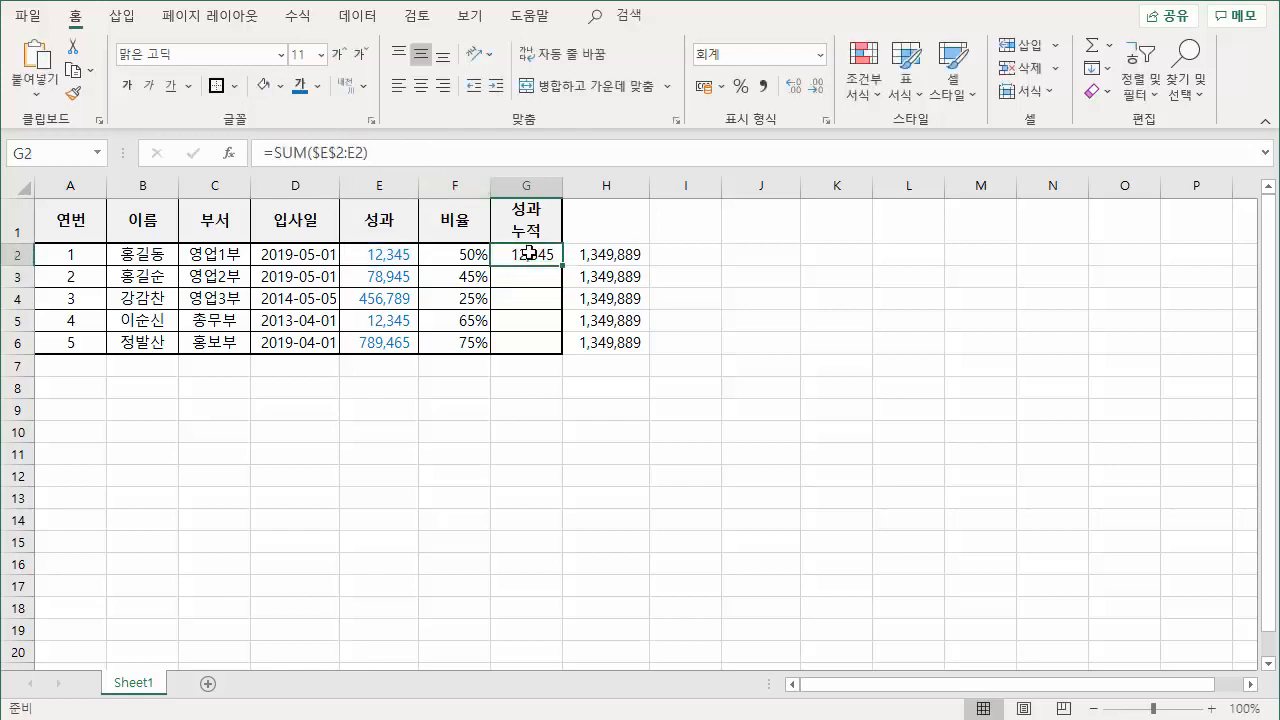
left_click(322, 152)
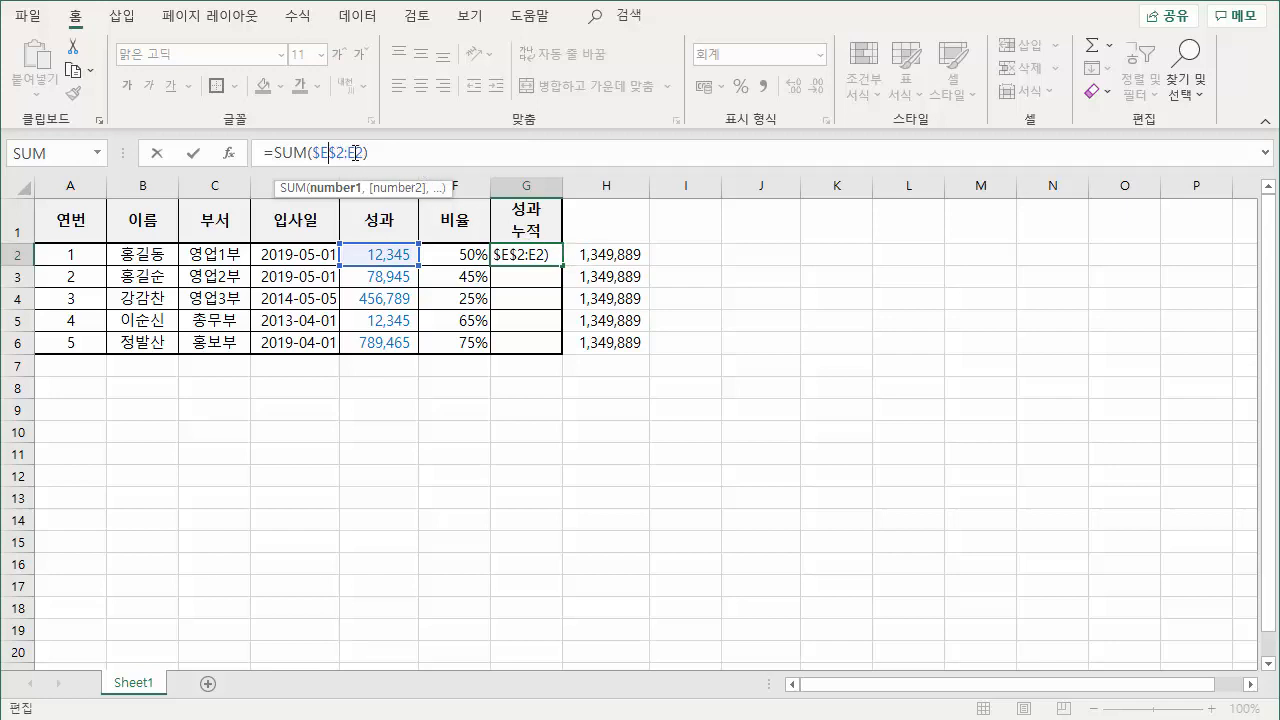
key("ctrl+Return")
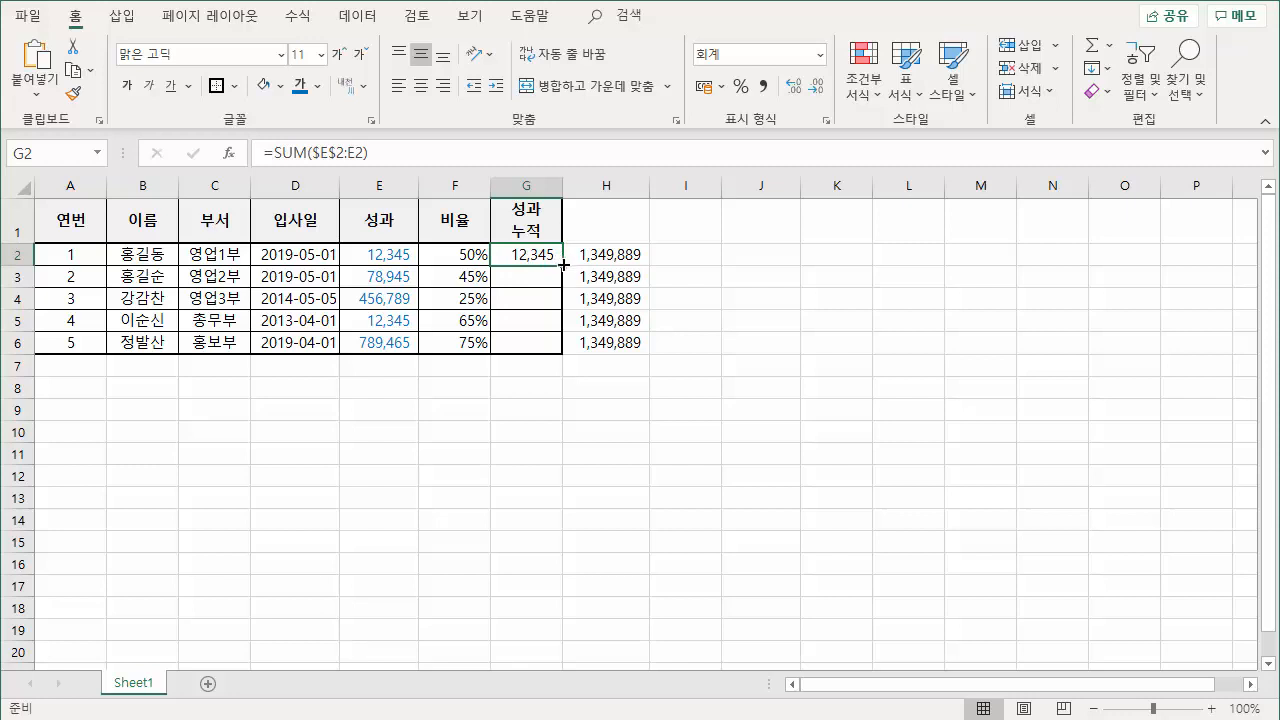
left_click_drag(565, 268, 561, 345)
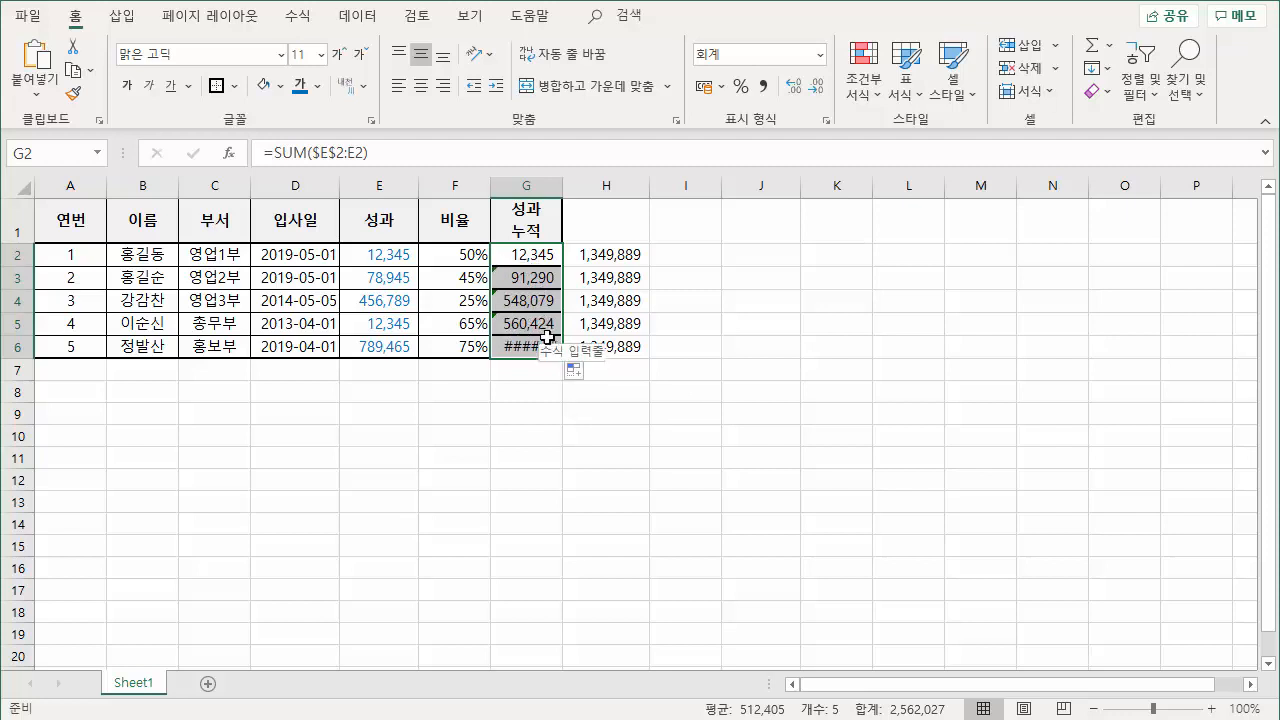
left_click(590, 373)
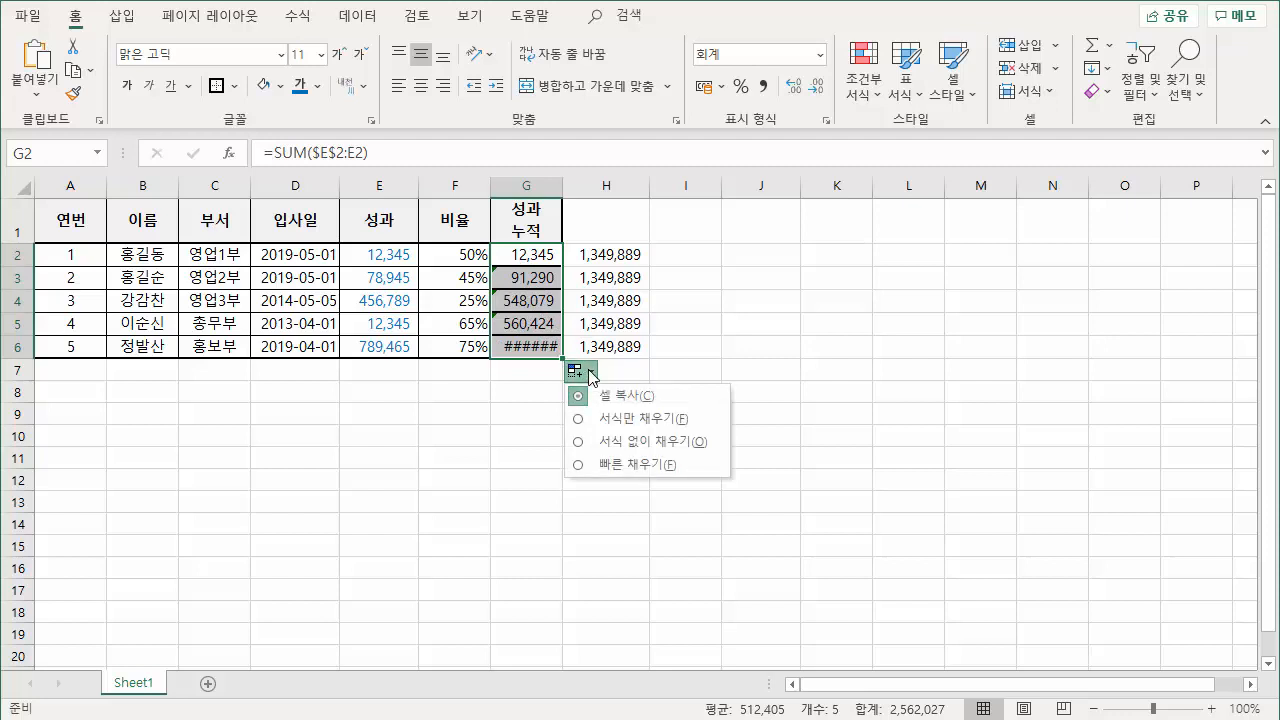
left_click(612, 442)
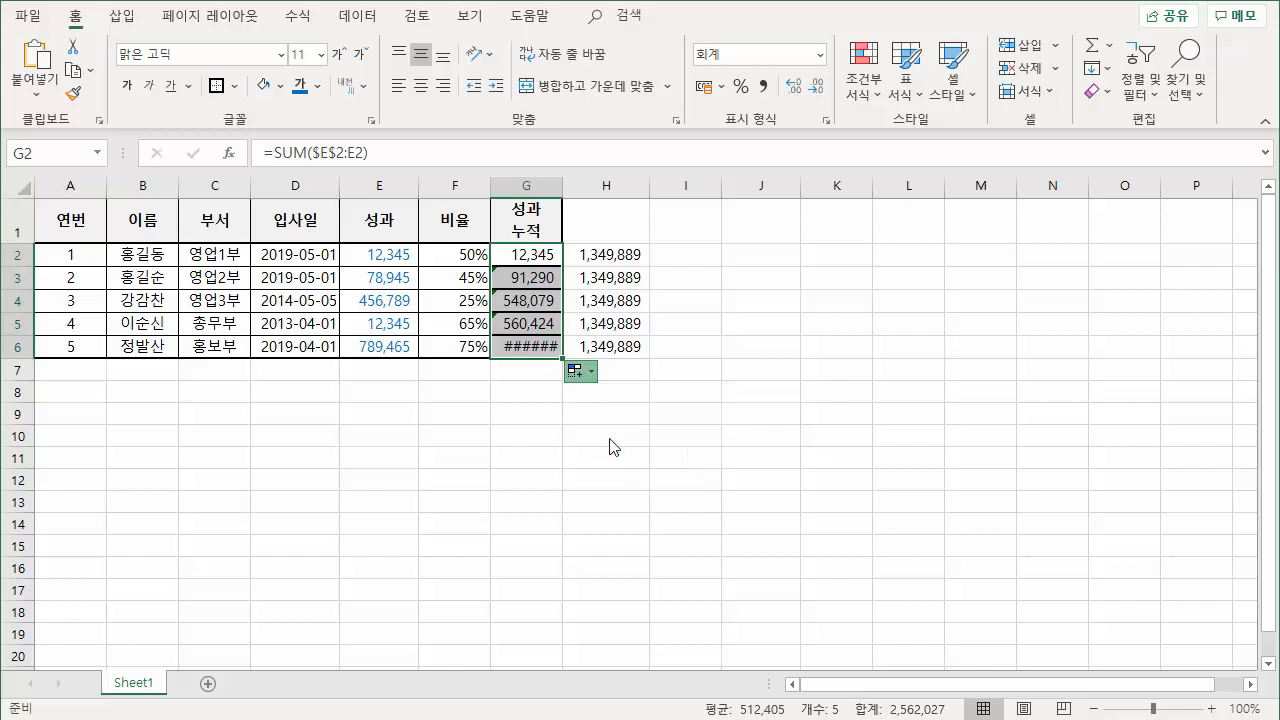
Step: Inspect the SUM ranges in the 성과 누적 column, comparing the formulas in G2, G4 and G6
left_click(527, 302)
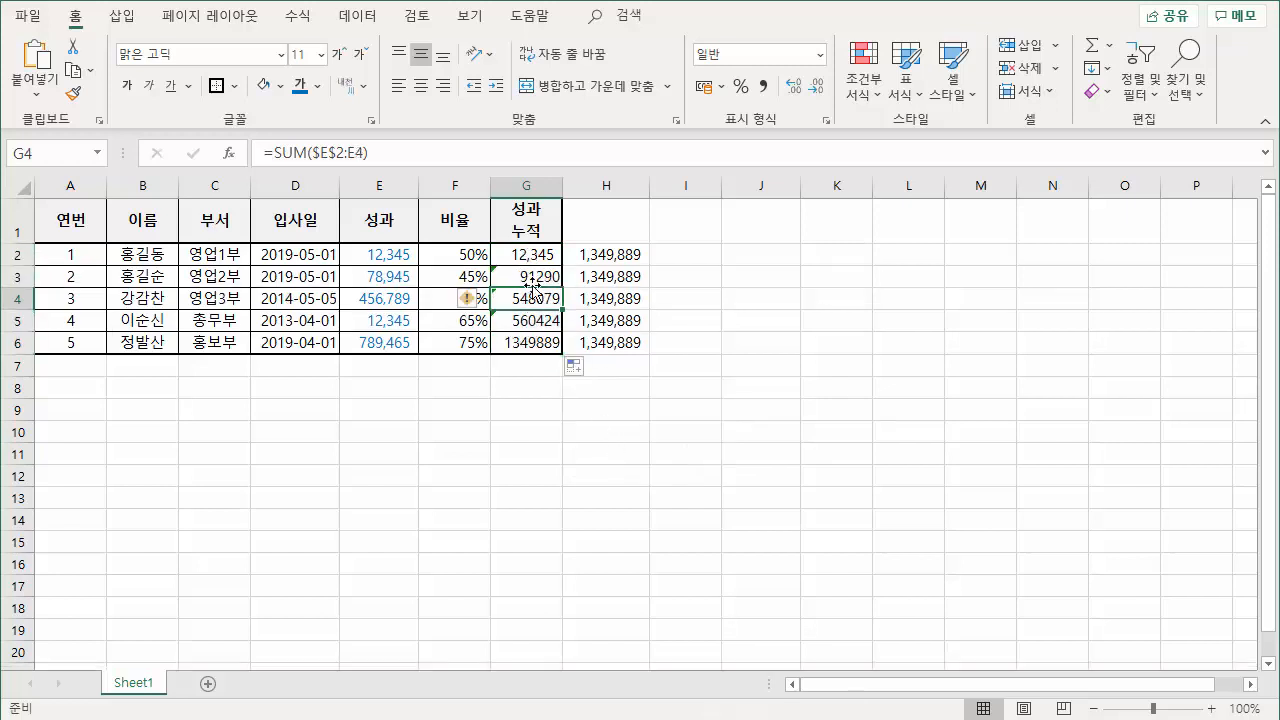
left_click(532, 343)
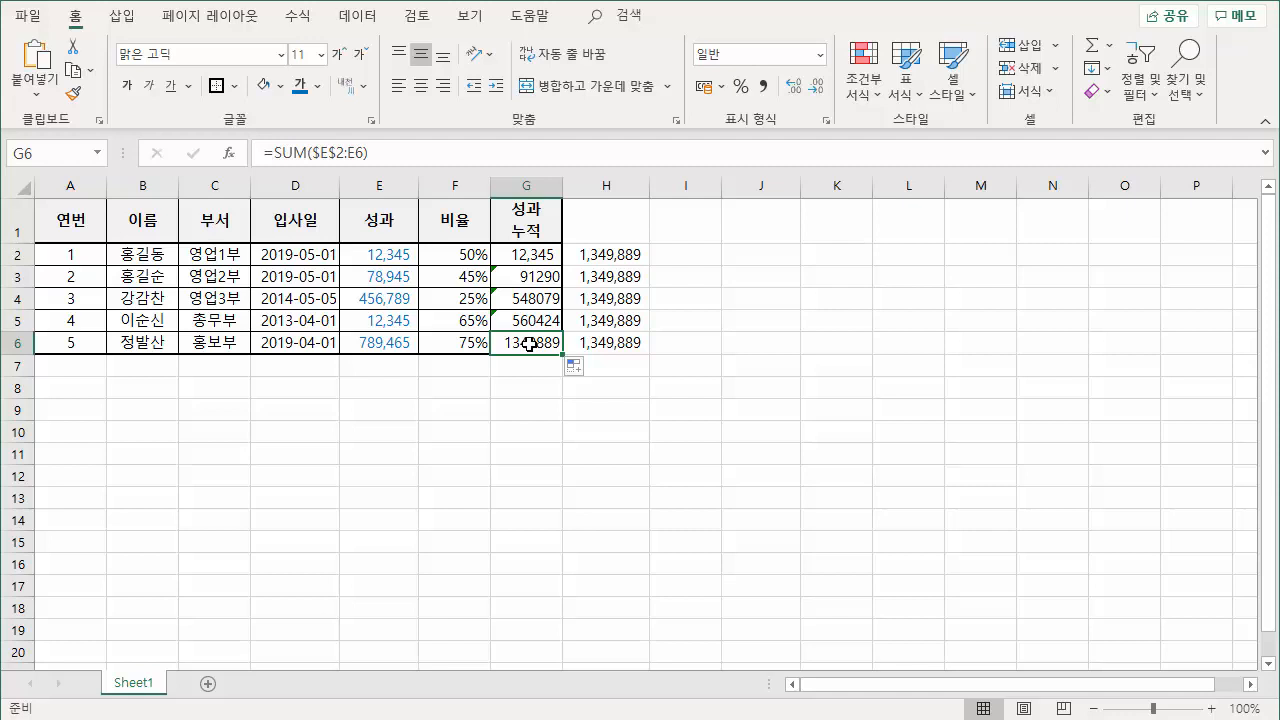
double_click(528, 343)
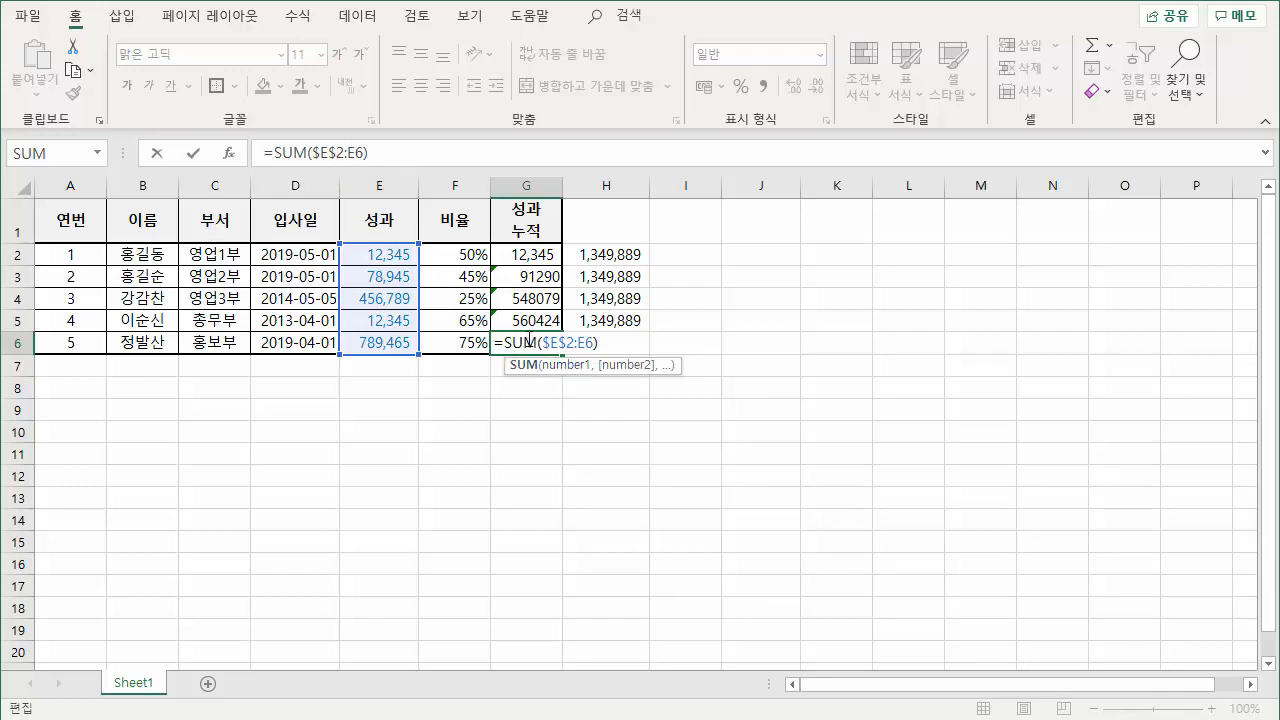
key("ctrl+Return")
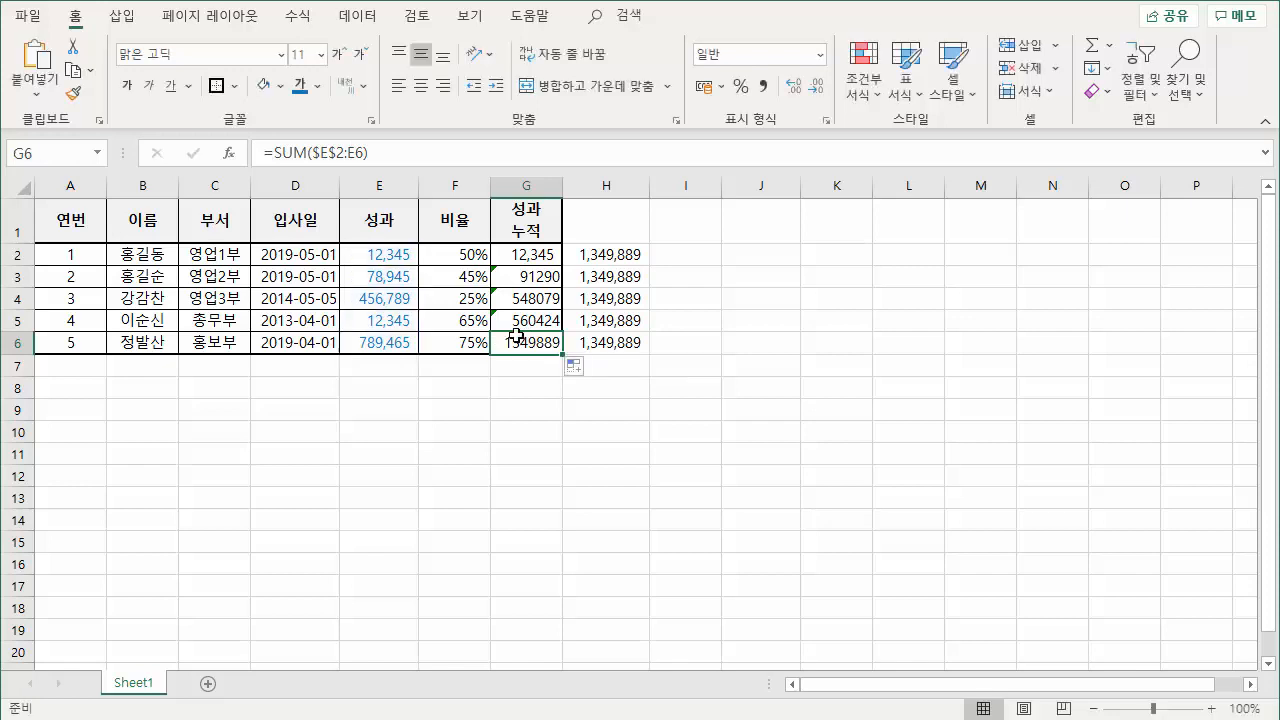
left_click(538, 255)
left_click(362, 153)
left_click(384, 253)
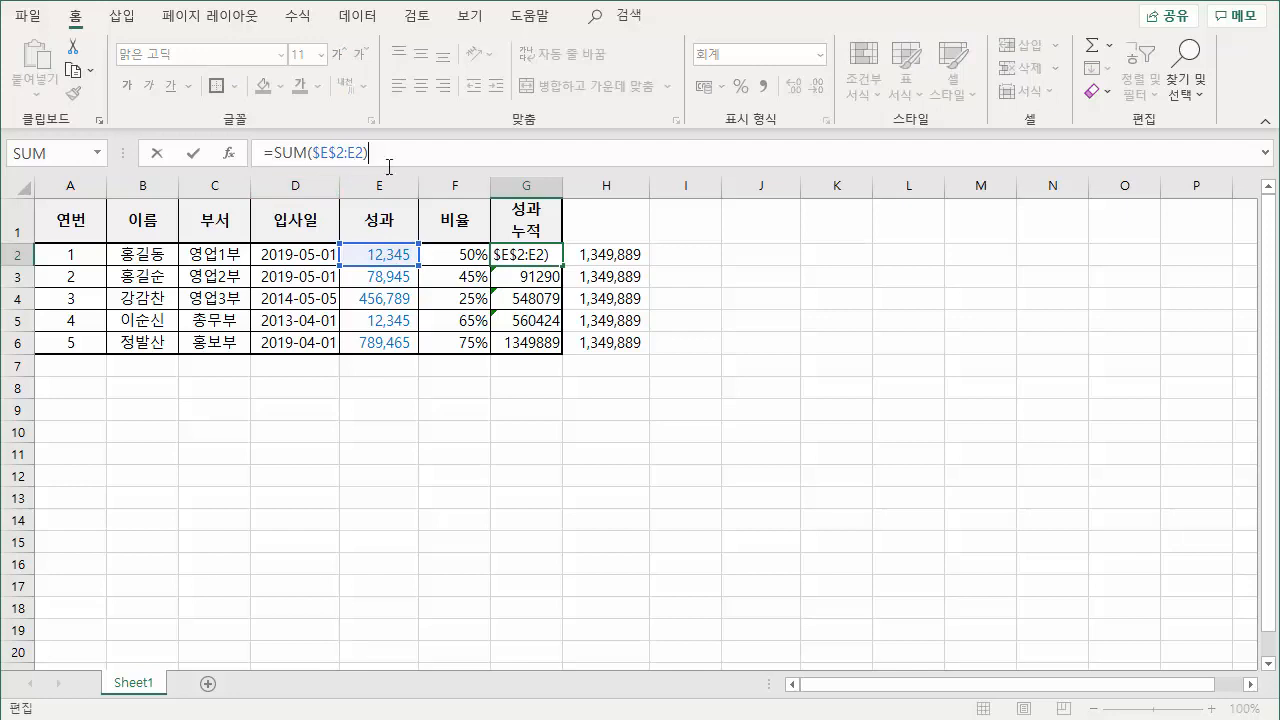
key("ctrl+Return")
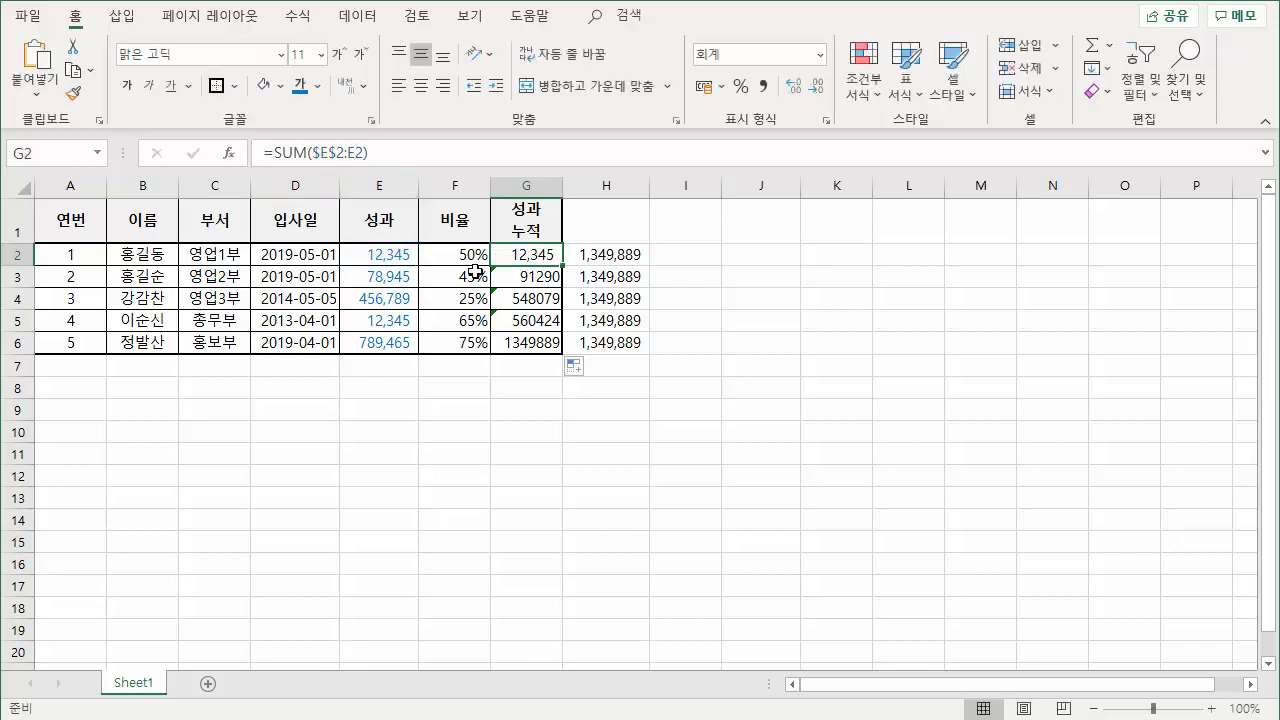
left_click(528, 300)
double_click(528, 300)
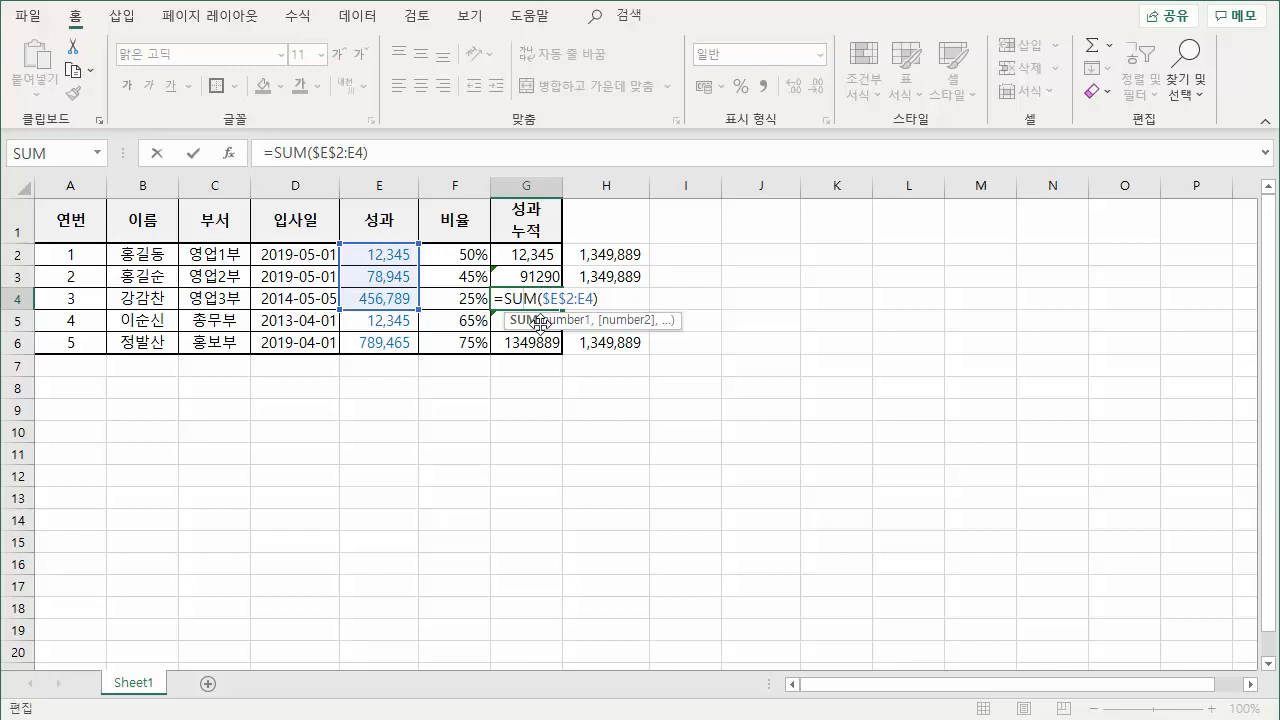
key("ctrl+Return")
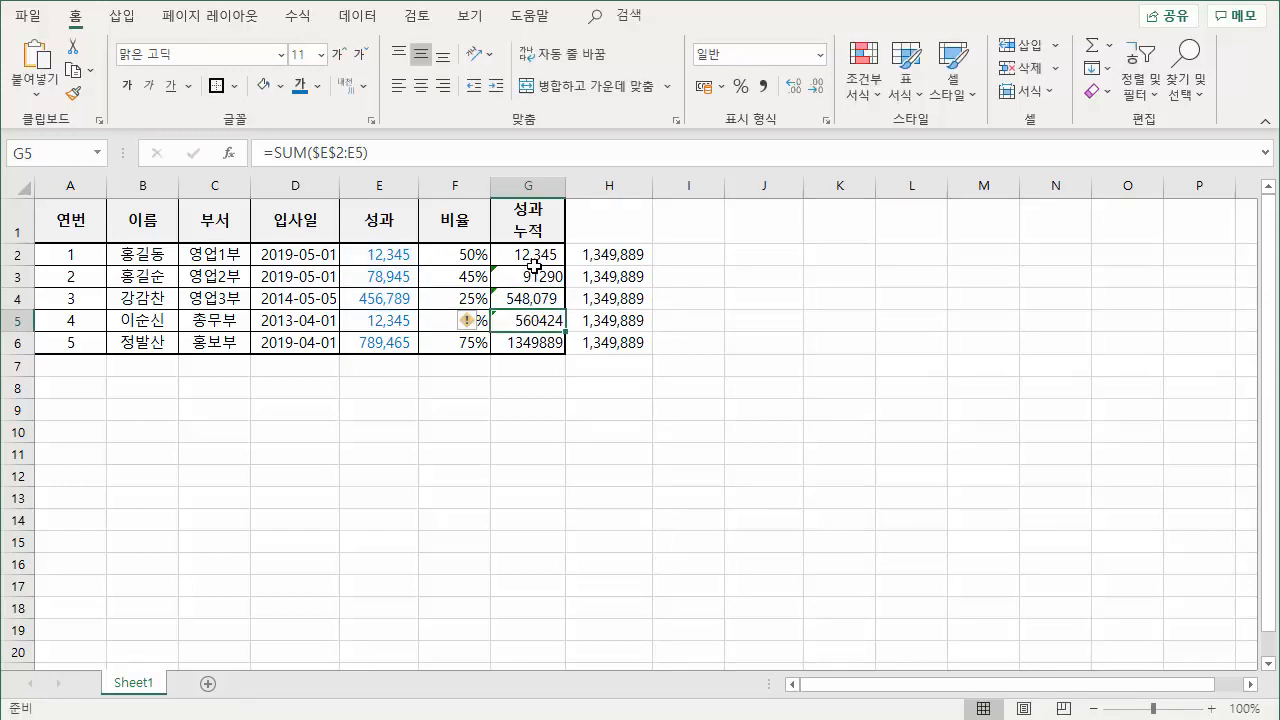
left_click(535, 268)
left_click(537, 253)
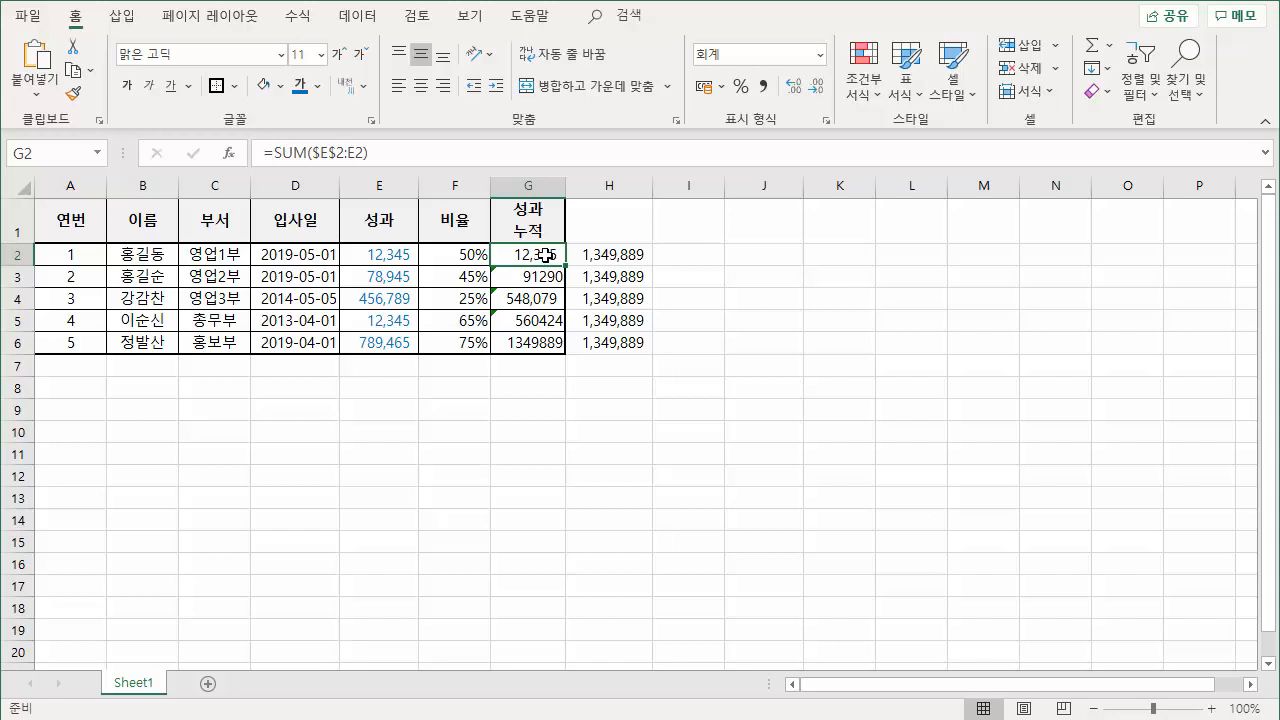
left_click(538, 340)
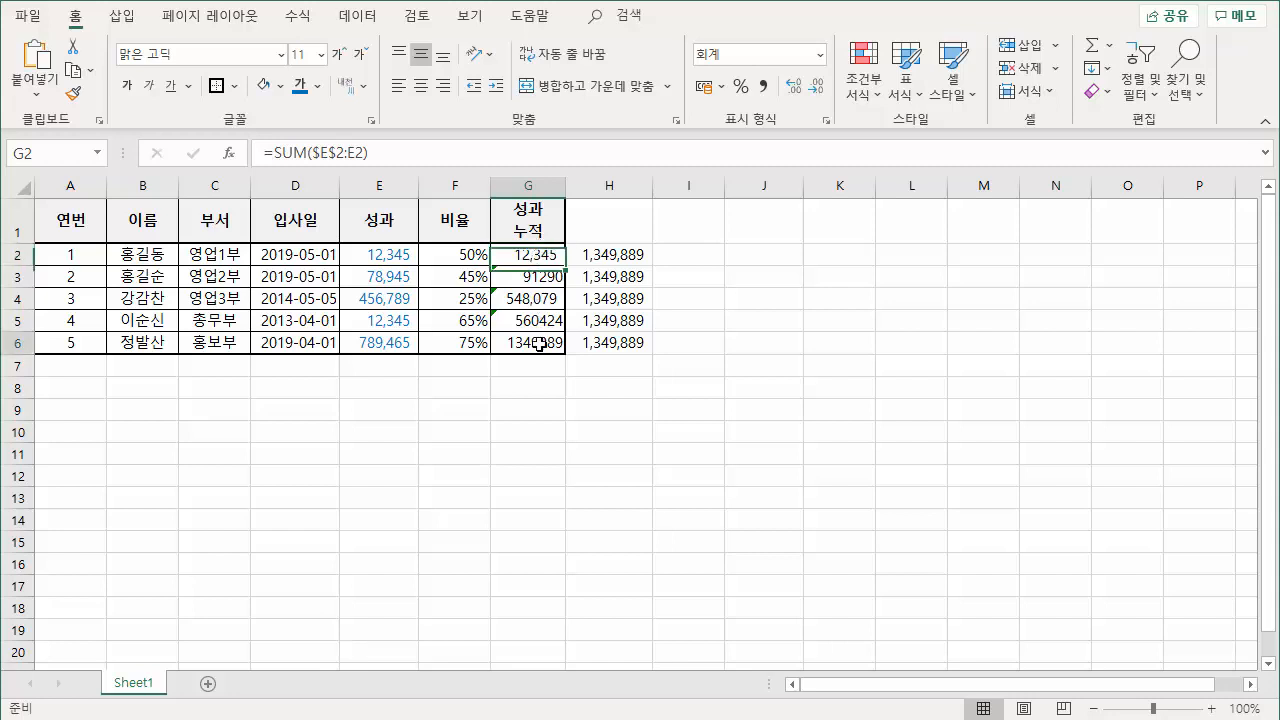